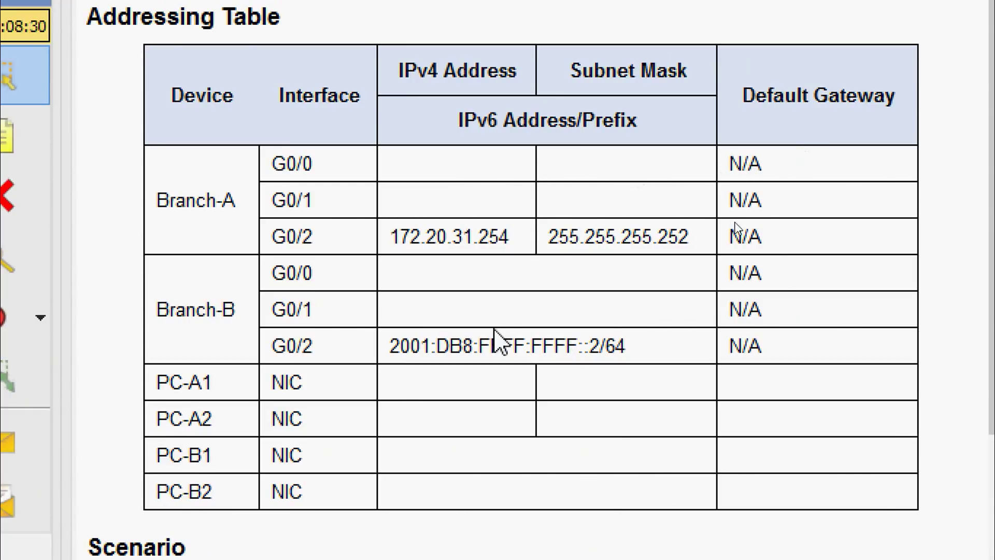
Step: Scroll the activity instructions down from the Addressing Table to the Scenario and Requirements sections
scroll(482, 321, "down", 5)
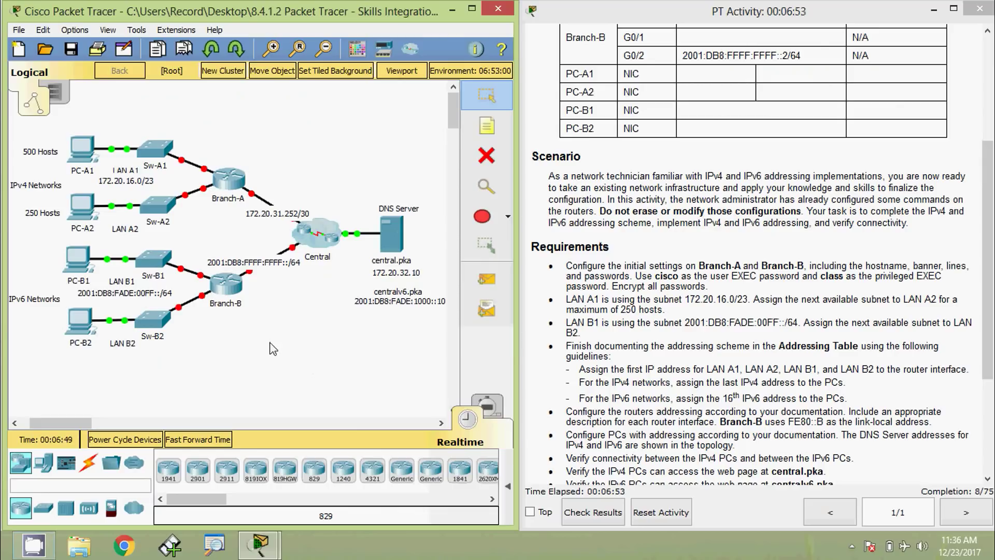
Step: Open Branch-A's command line and enter global configuration mode with enable and configure terminal
left_click(234, 191)
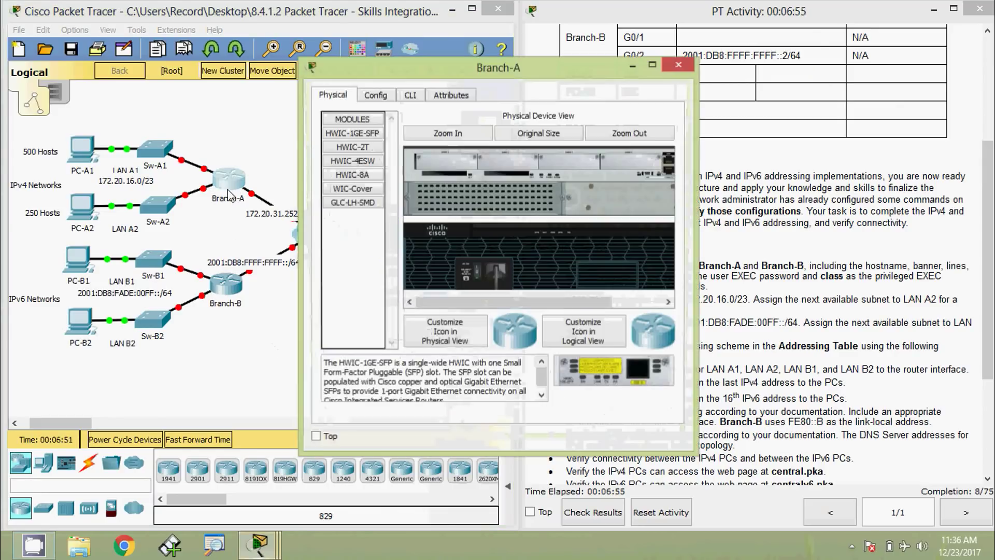
left_click(410, 95)
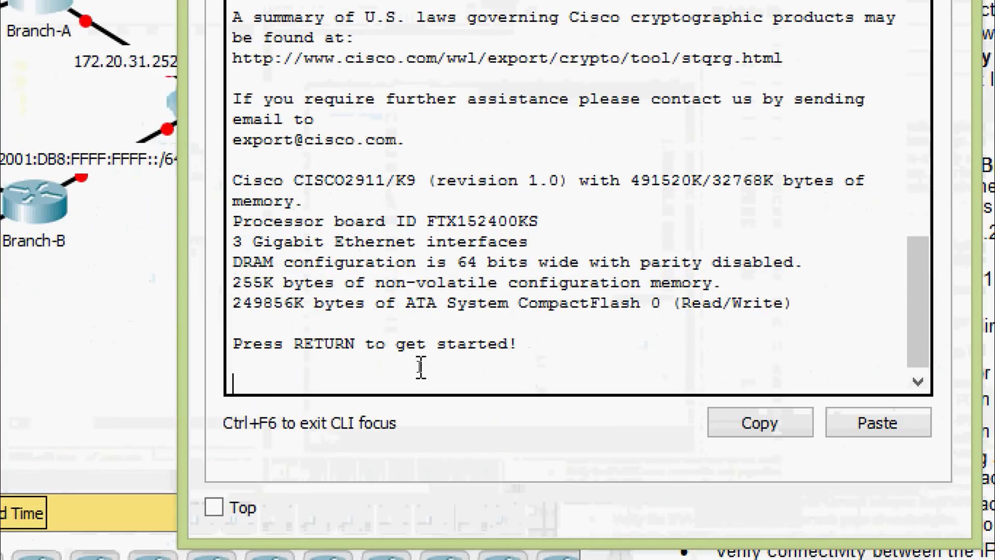
key("Return")
type("ena")
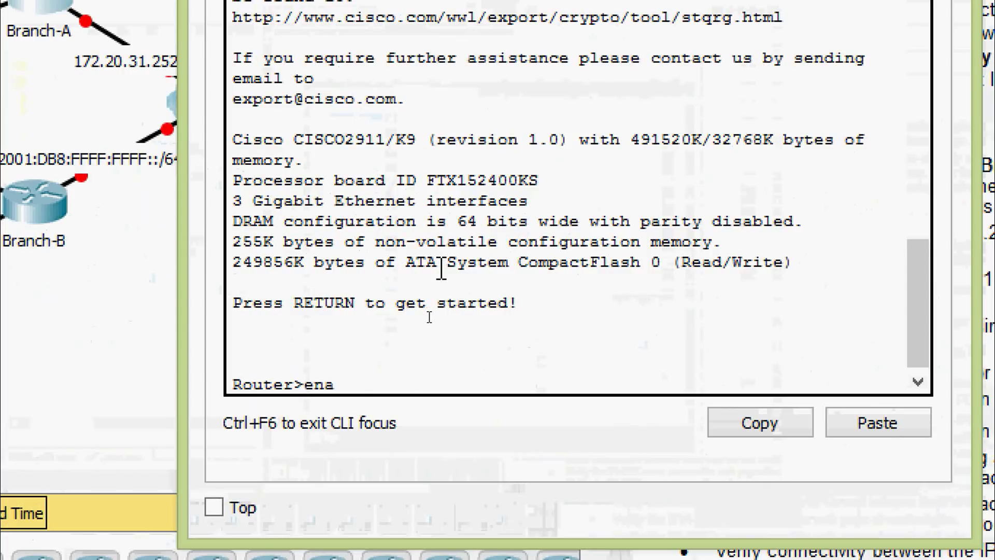
key("Tab")
key("Return")
type("conf")
key("Tab")
type("t")
Step: Set the router hostname to Branch-A
key("Tab")
key("Return")
key("Return")
key("Return")
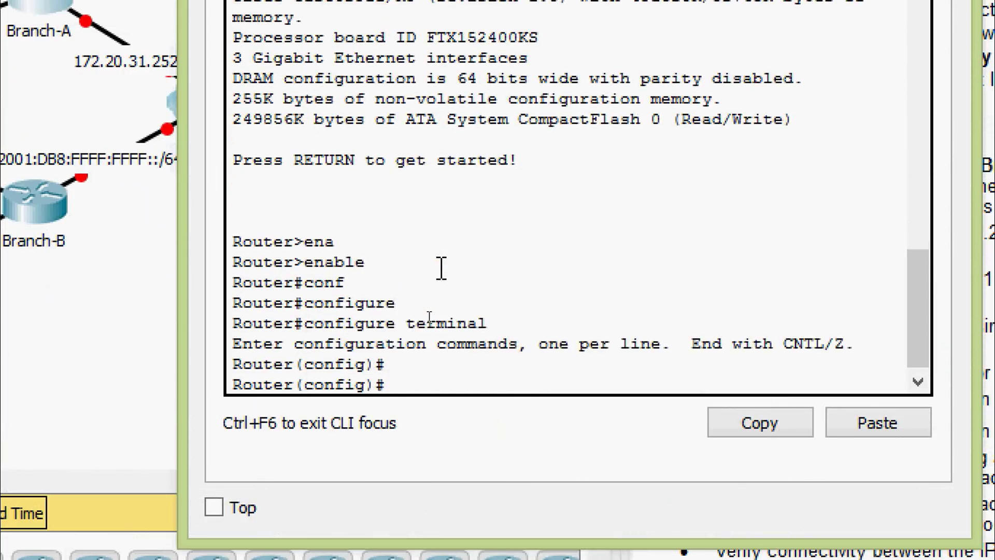
type("ho")
key("Tab")
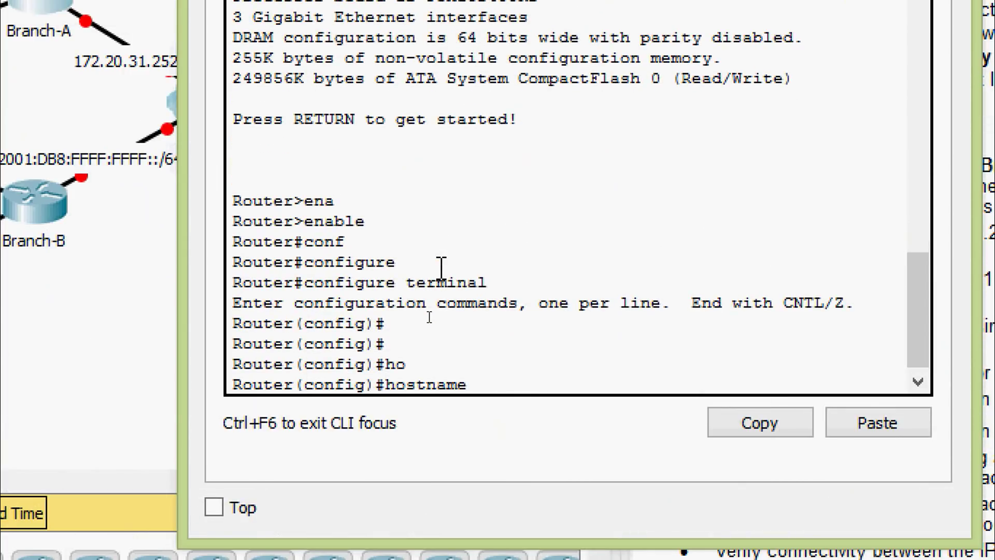
type("Branch-A")
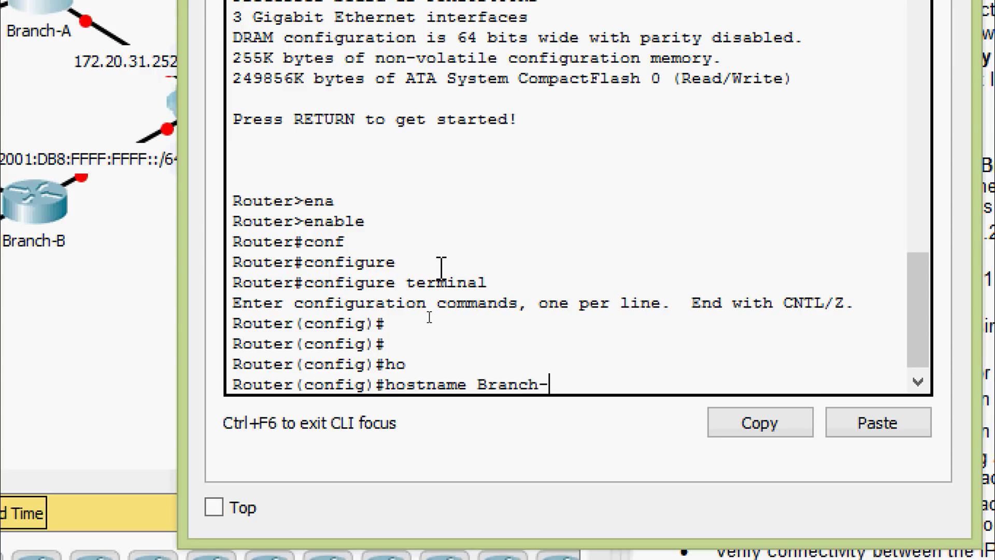
key("Return")
key("Return")
key("Return")
key("Return")
key("Return")
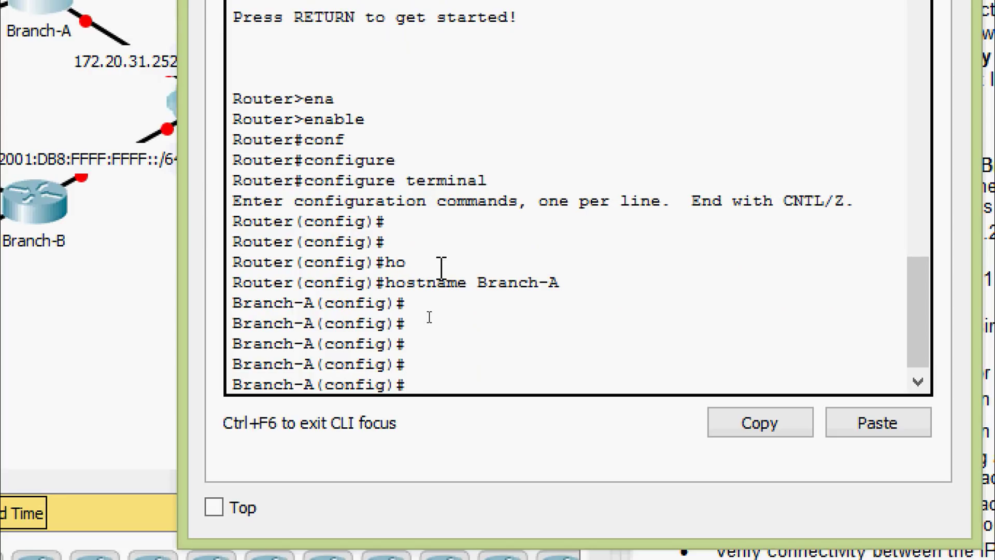
Step: Give console line 0 the lab password and require login
type("line")
key("Tab")
type("con")
key("Tab")
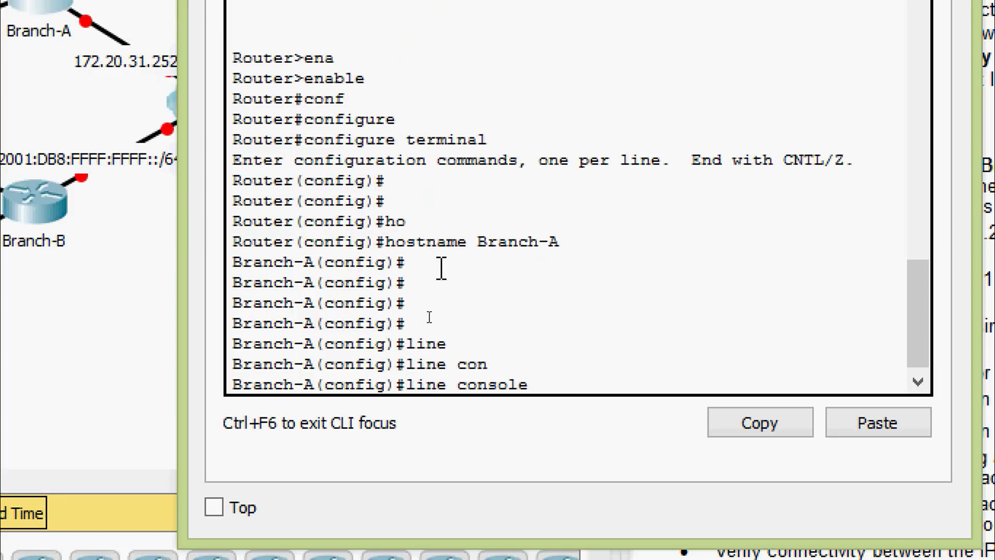
type("0")
key("Return")
type("pas")
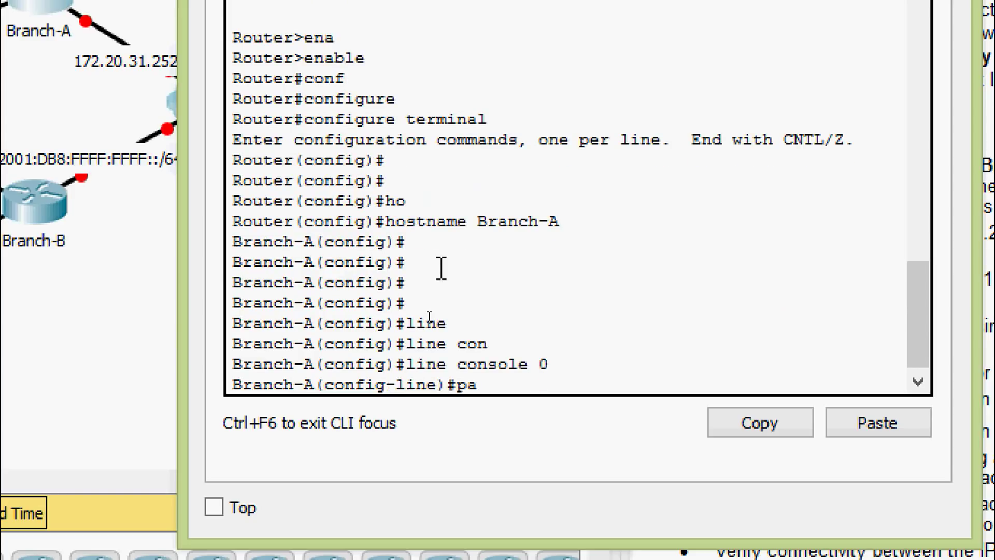
key("Tab")
type("cisco")
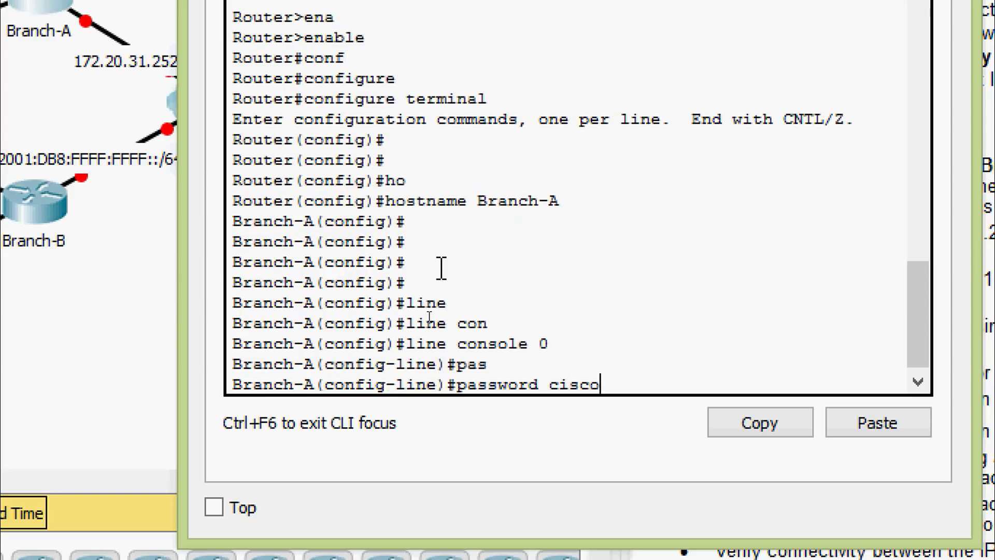
key("Return")
type("login")
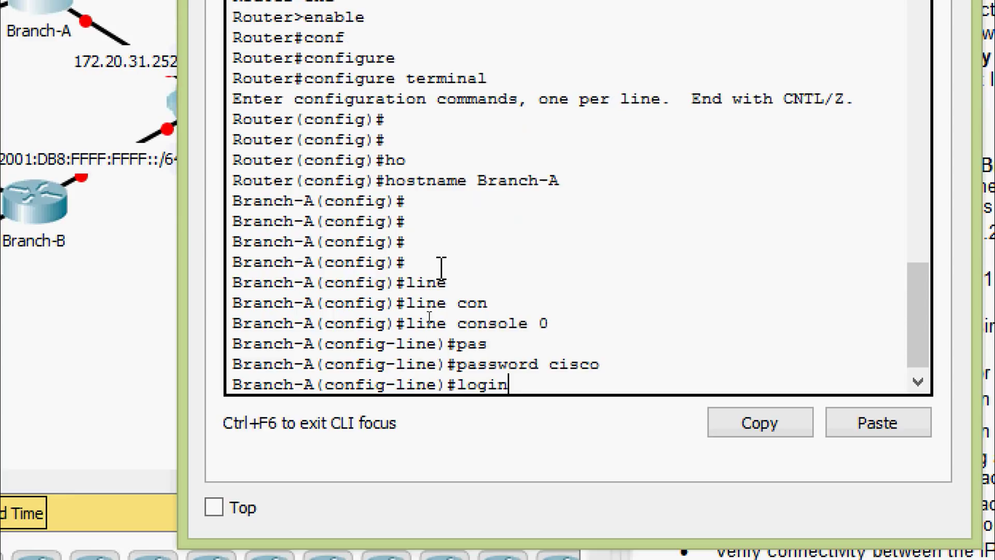
key("Return")
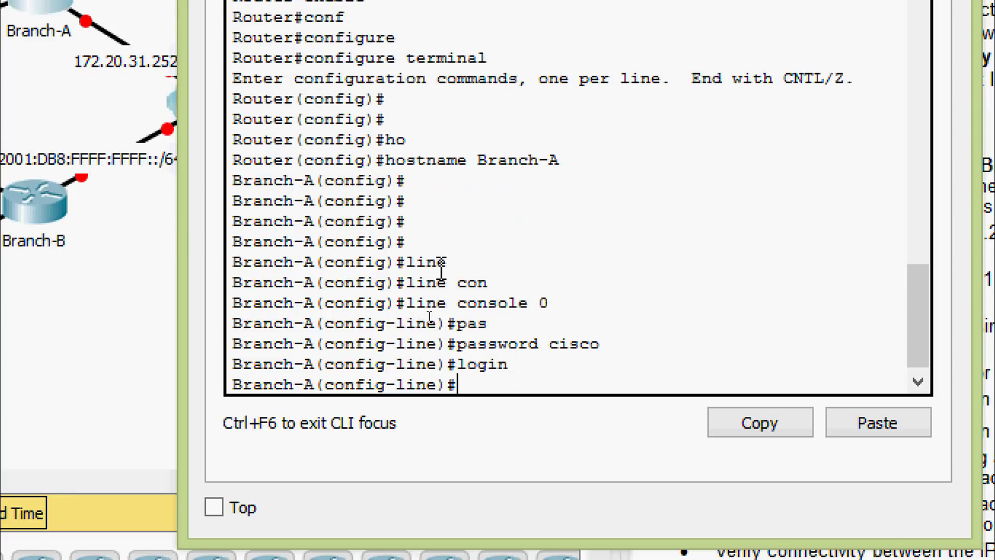
key("Return")
type("exit")
key("Return")
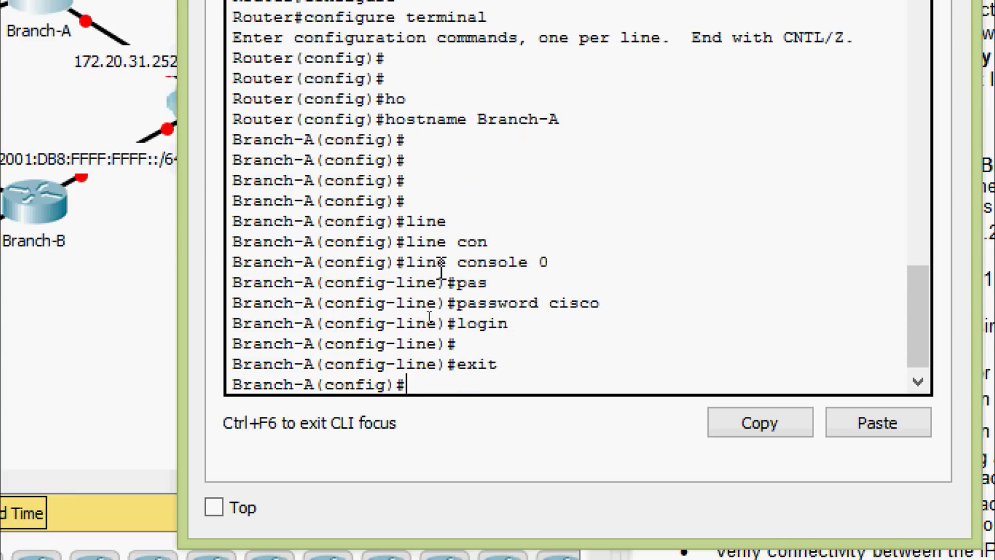
Step: Give vty lines 0 15 the lab password and require login
type("line vt")
key("Tab")
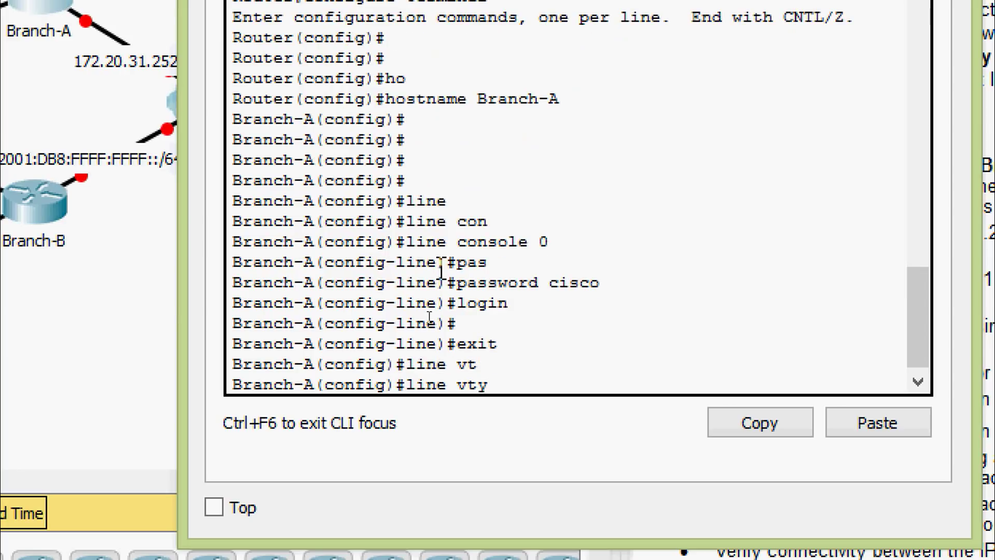
type("0 15")
key("Return")
type("pas")
key("Tab")
type("cisco")
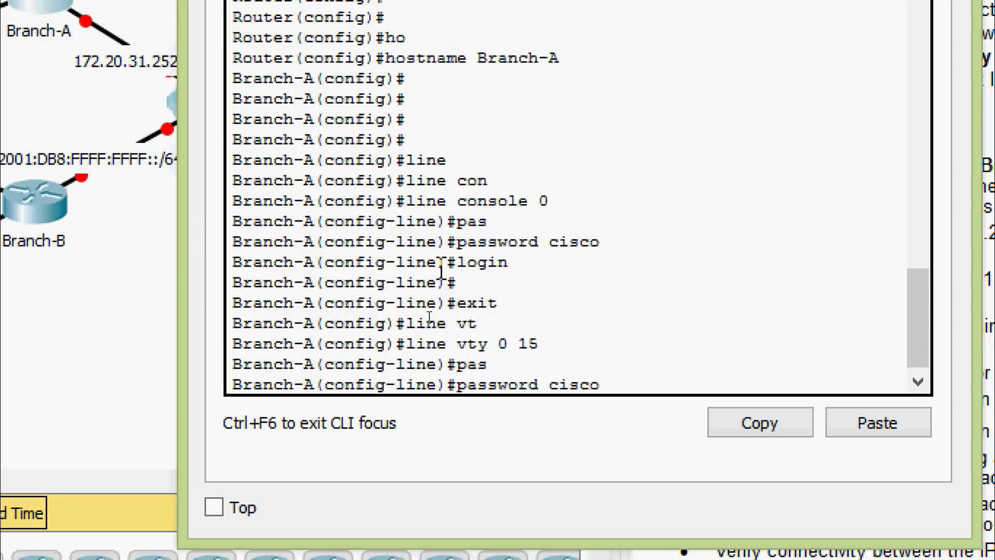
key("Return")
type("login")
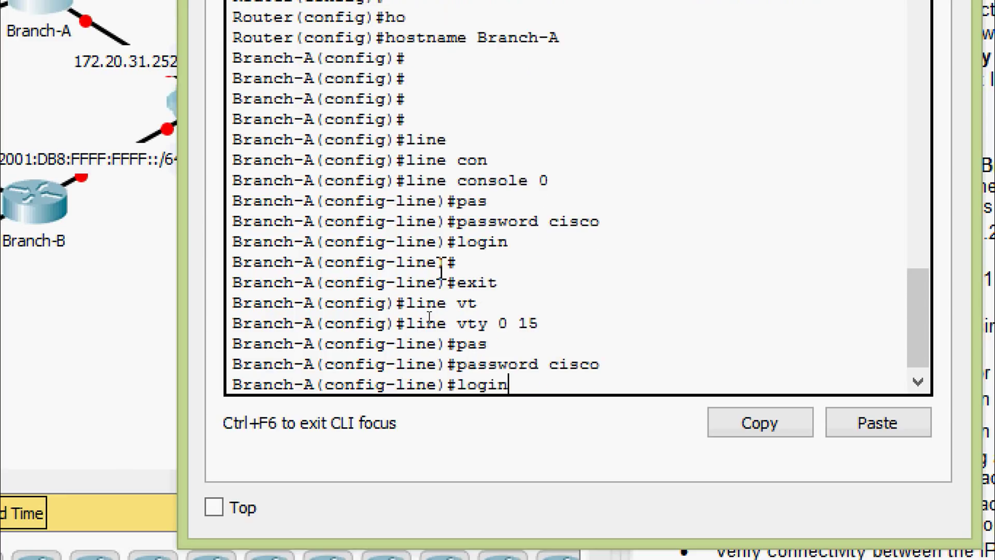
key("Return")
type("exit")
key("Return")
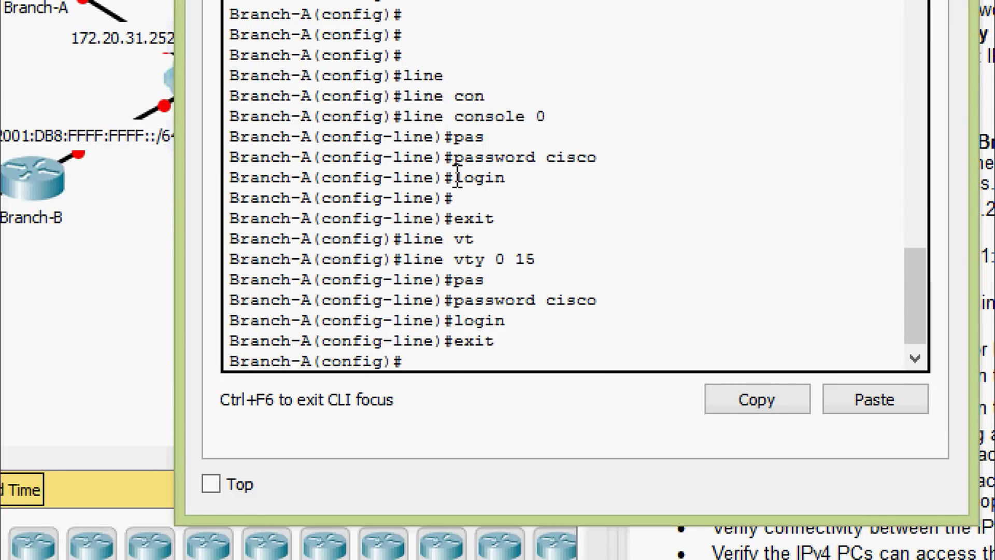
Step: Set the message-of-the-day banner to '& warning &' on Branch-A
type("baner")
key("Tab")
type("m")
key("BackSpace")
key("BackSpace")
key("BackSpace")
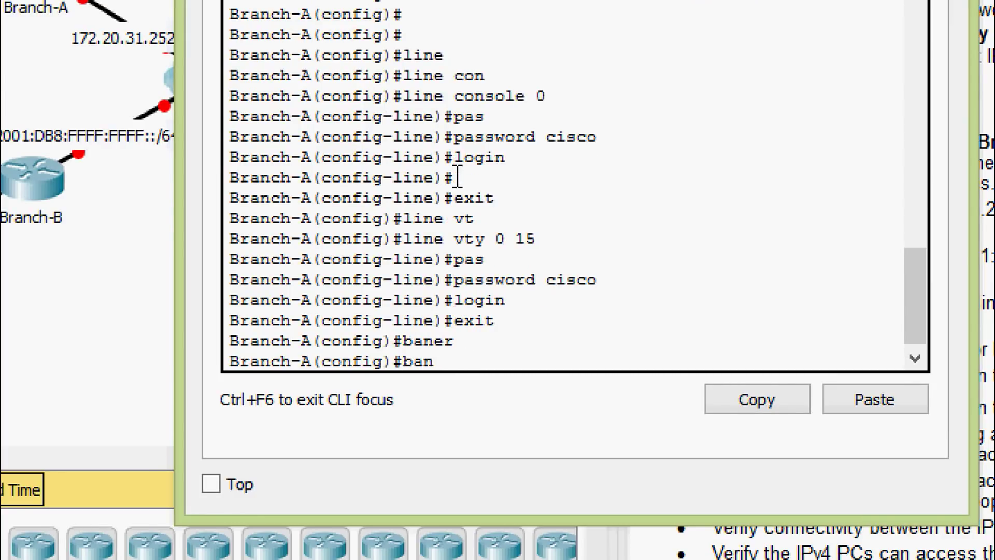
type("b")
key("Tab")
key("BackSpace")
key("Tab")
type("mo")
key("Tab")
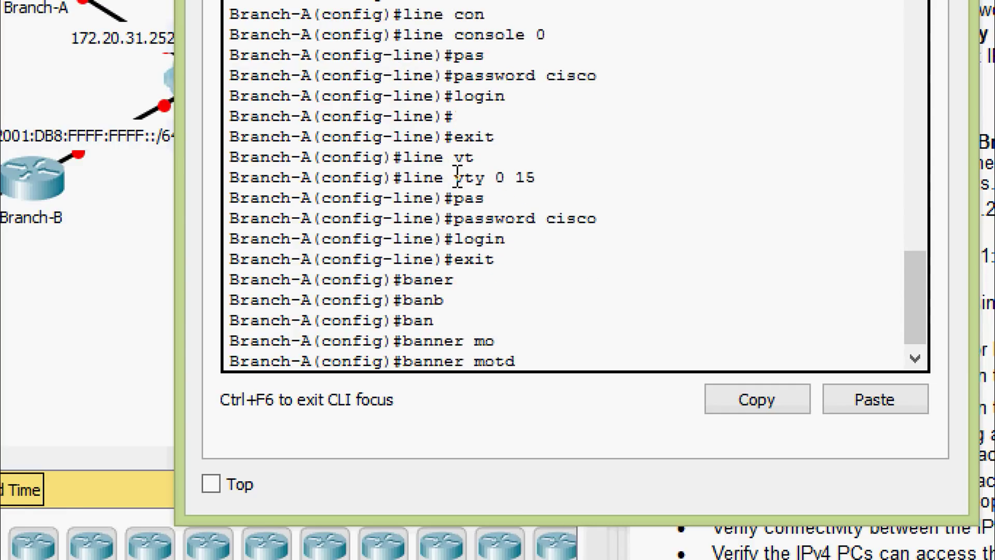
type("& warning")
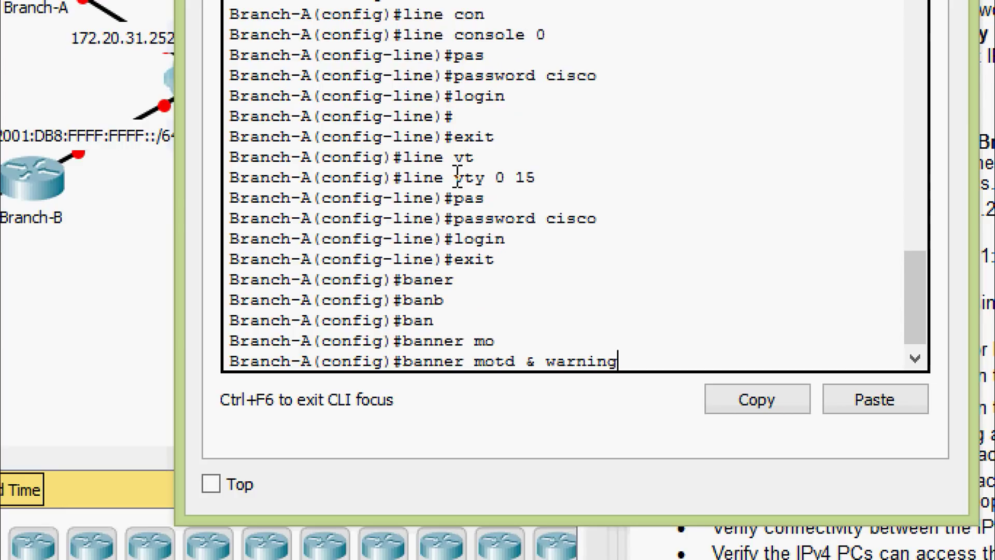
type(" &")
key("Return")
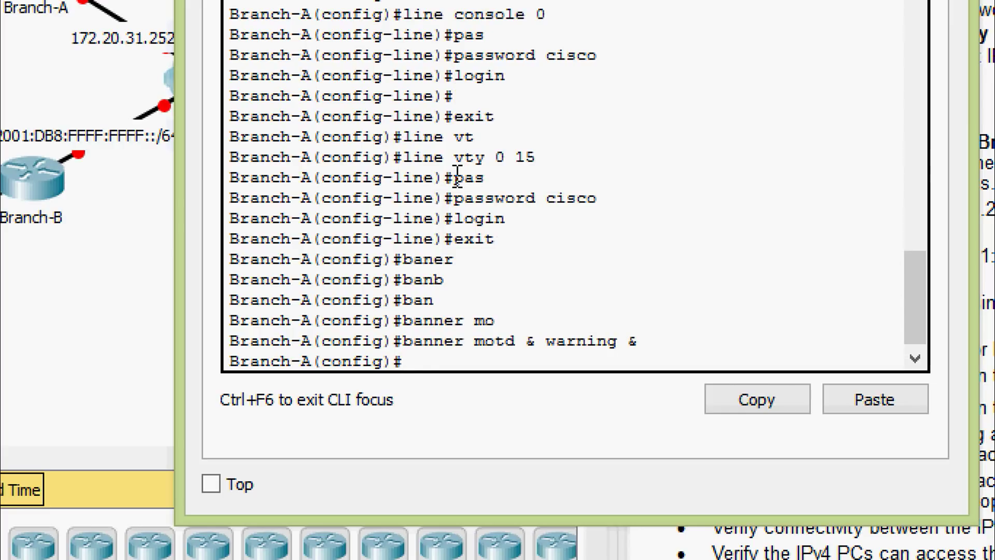
Step: Set the enable secret to the lab secret and turn on service password-encryption
type("ena")
key("Tab")
type("se")
key("Tab")
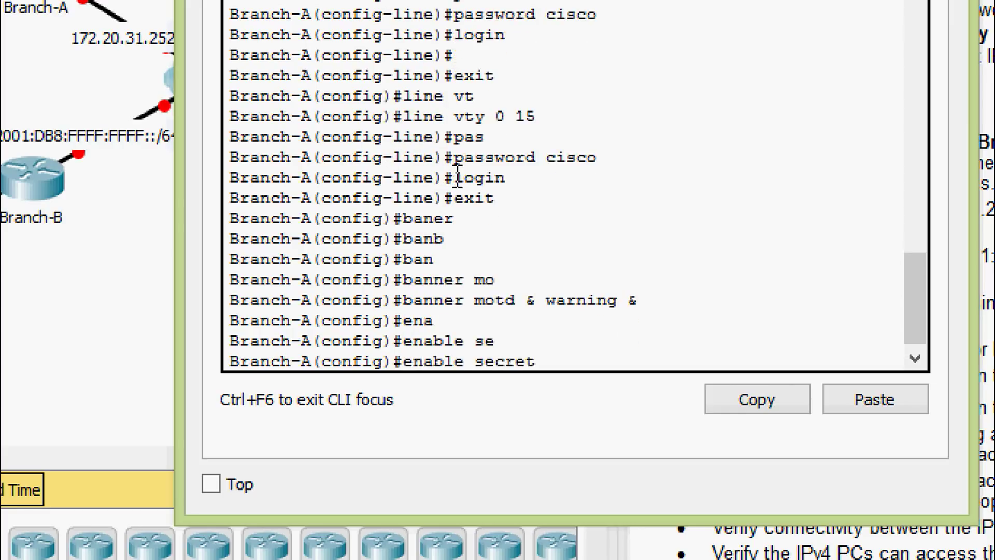
type("class")
key("Return")
key("Return")
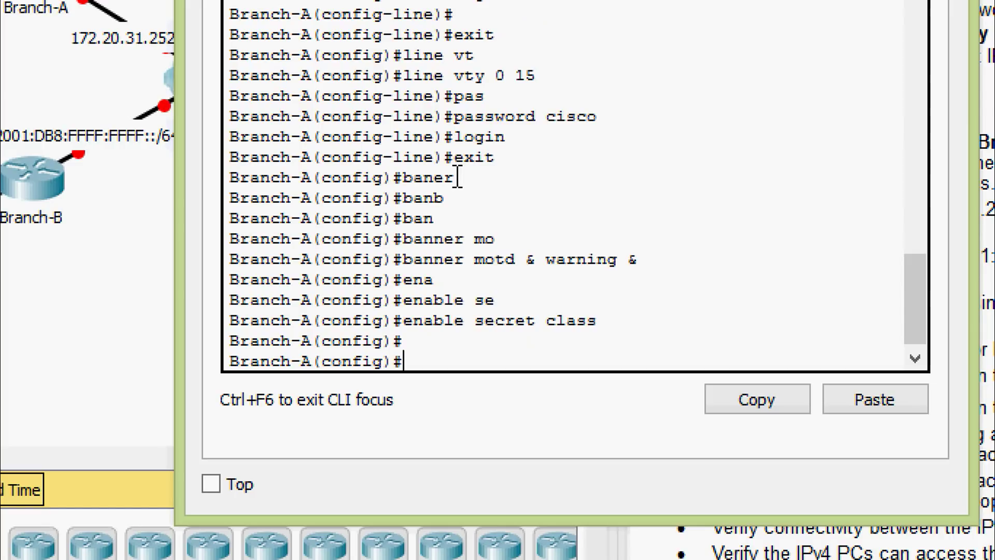
type("ser")
key("Tab")
type("pas")
key("Tab")
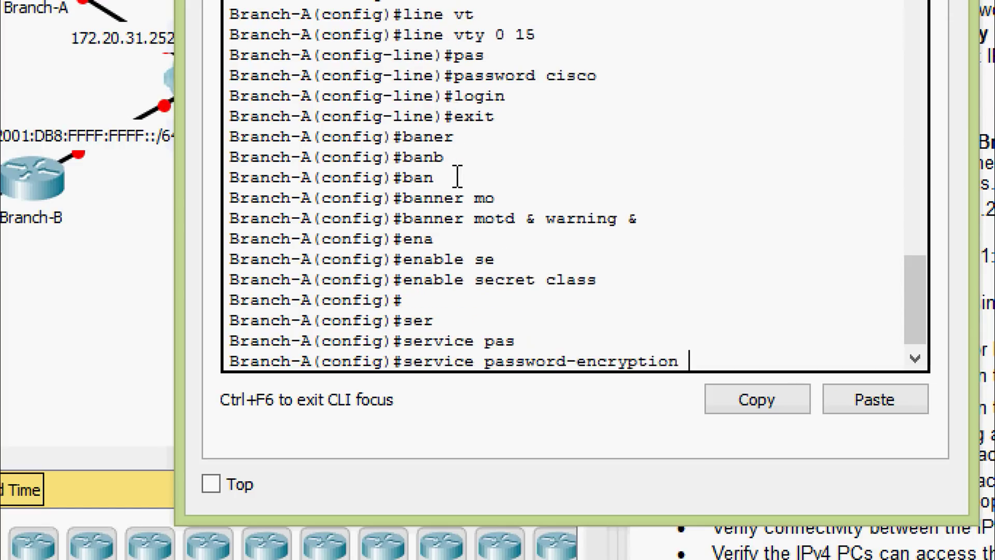
key("Return")
key("Return")
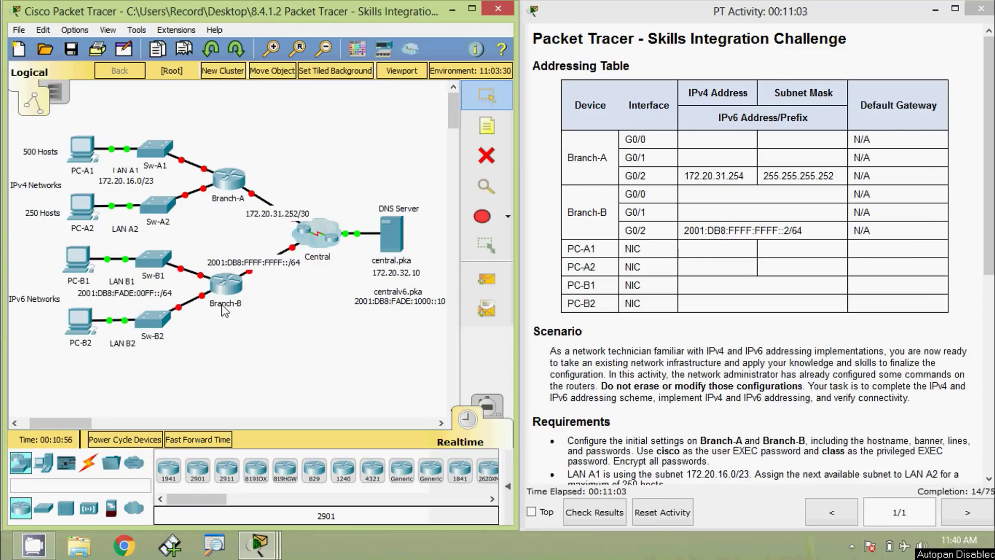
Step: In Branch-B's command line, enter global configuration and set the hostname to Branch-B
left_click(224, 292)
left_click(413, 96)
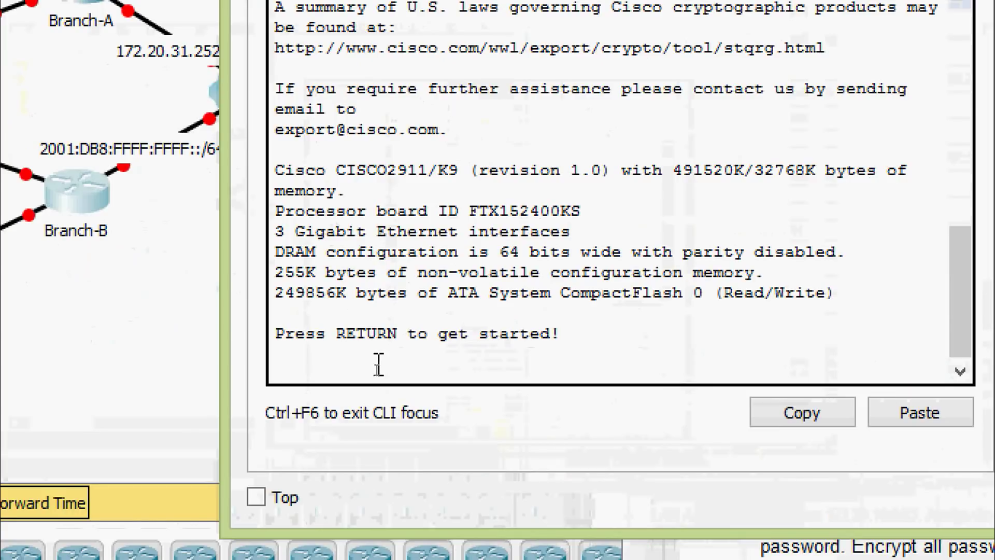
key("Return")
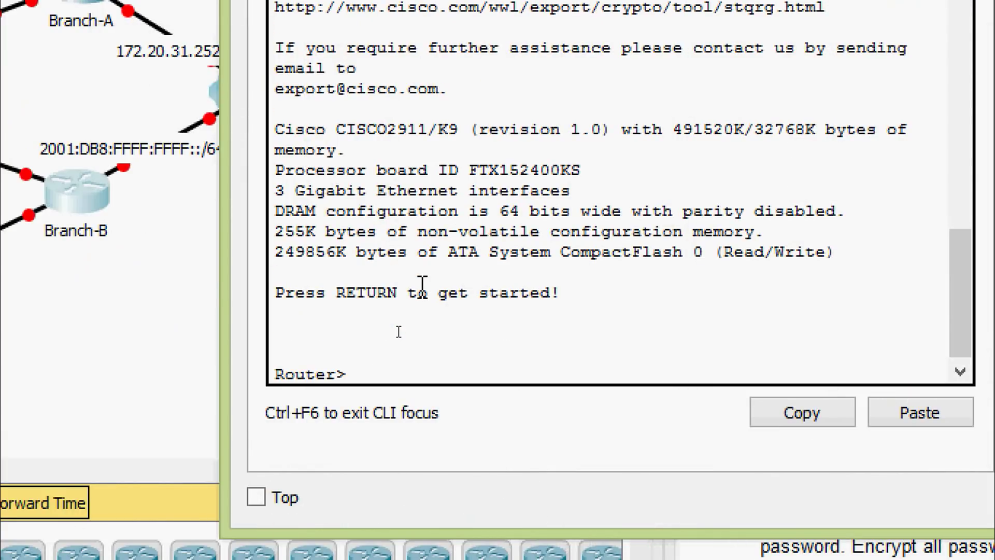
type("ena")
key("Tab")
key("Return")
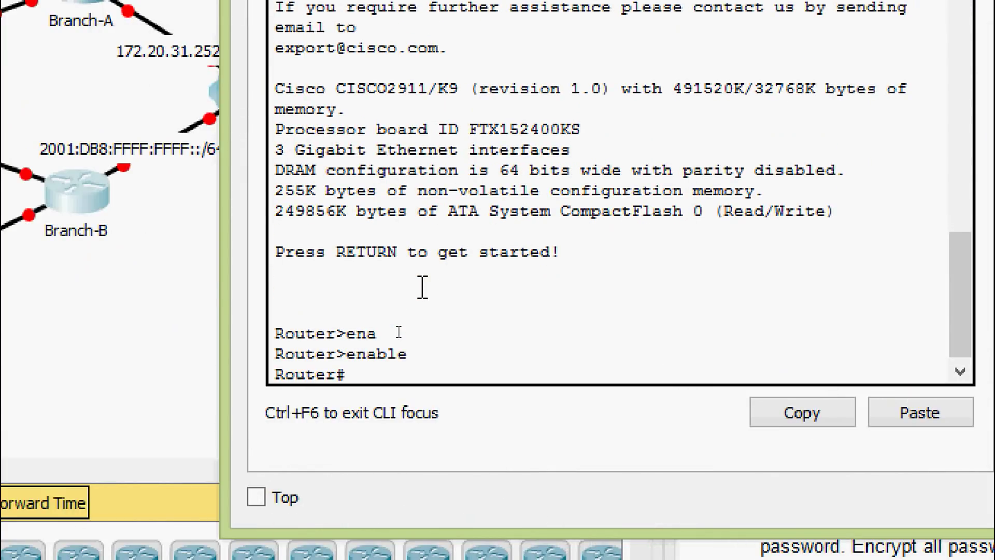
type("conf")
key("Tab")
type("t")
key("Tab")
key("Return")
key("Return")
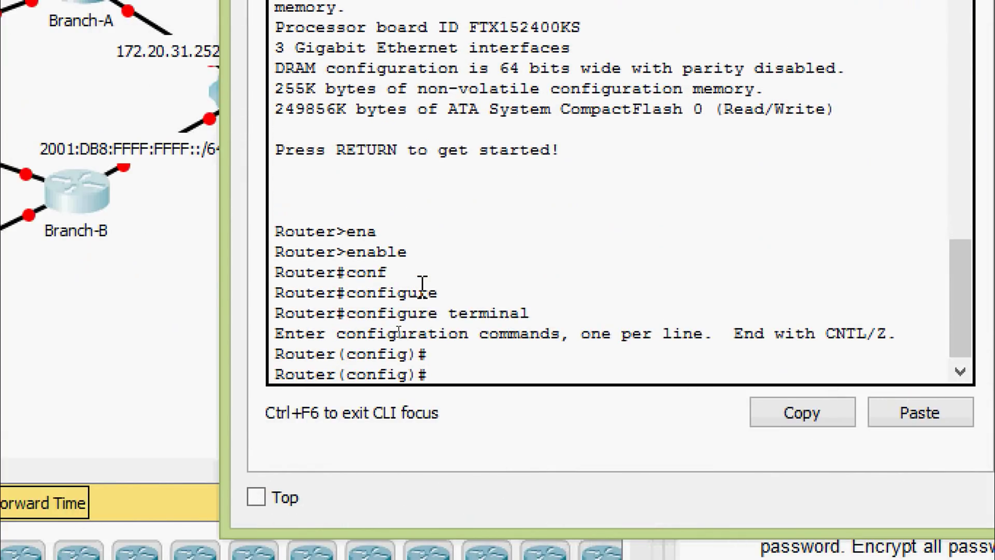
type("ho")
key("Tab")
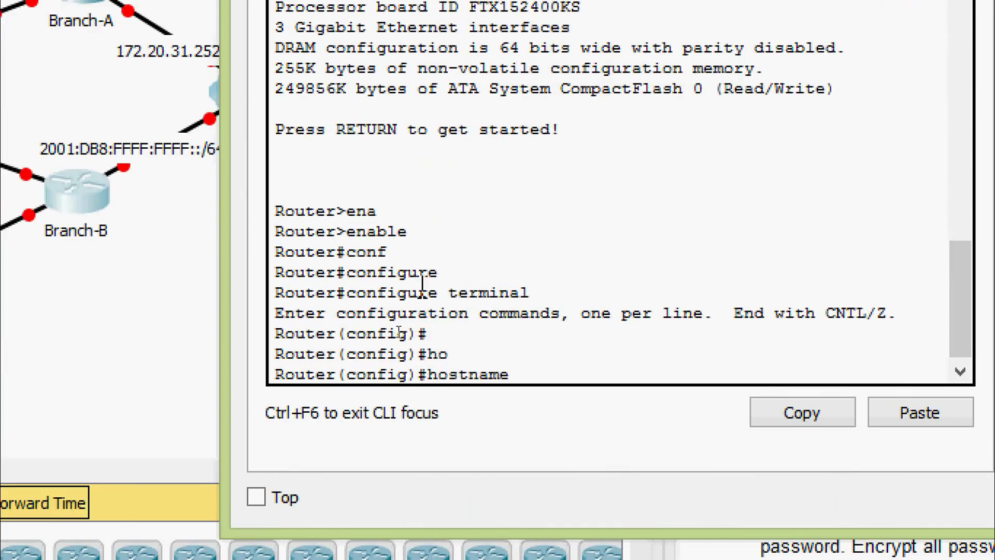
type("Branch-B")
key("Return")
key("Return")
key("Return")
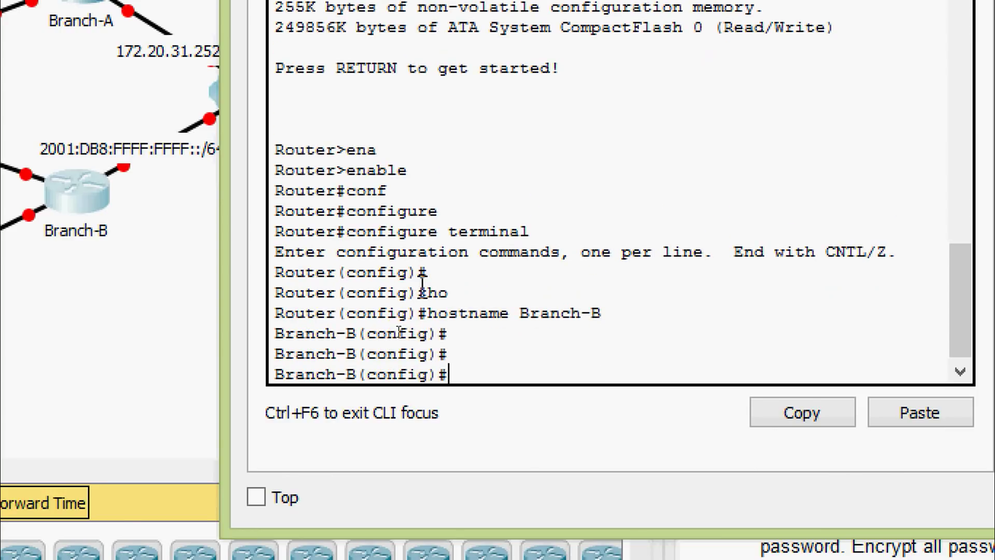
Step: Set Branch-B's message-of-the-day banner to '& warning &'
type("ban")
key("Tab")
type("mo")
key("Tab")
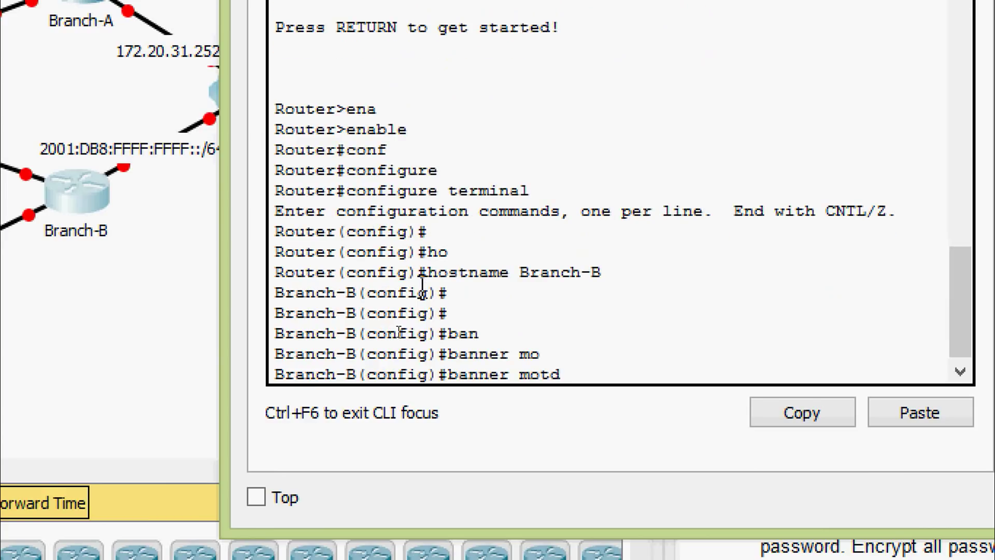
type("& warning &")
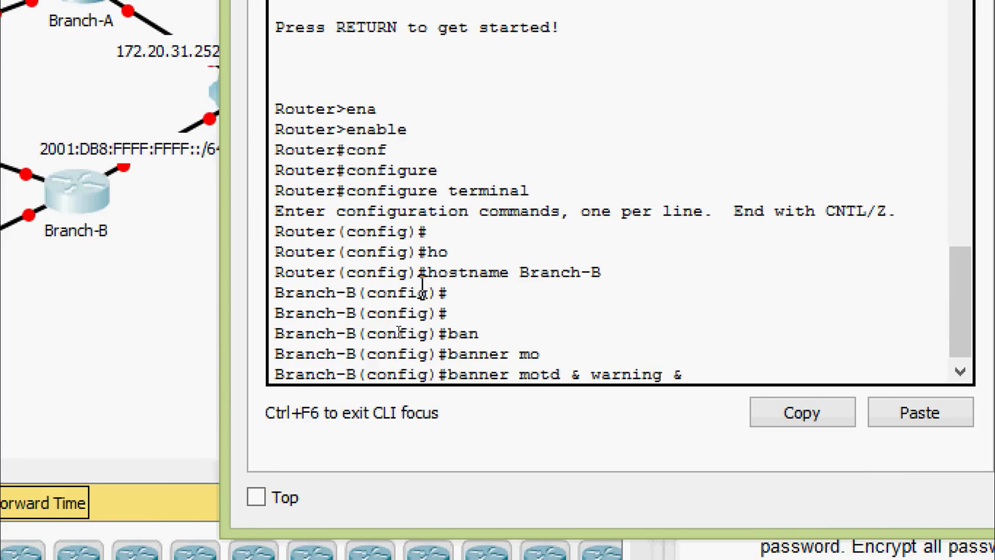
key("Return")
key("Return")
key("Return")
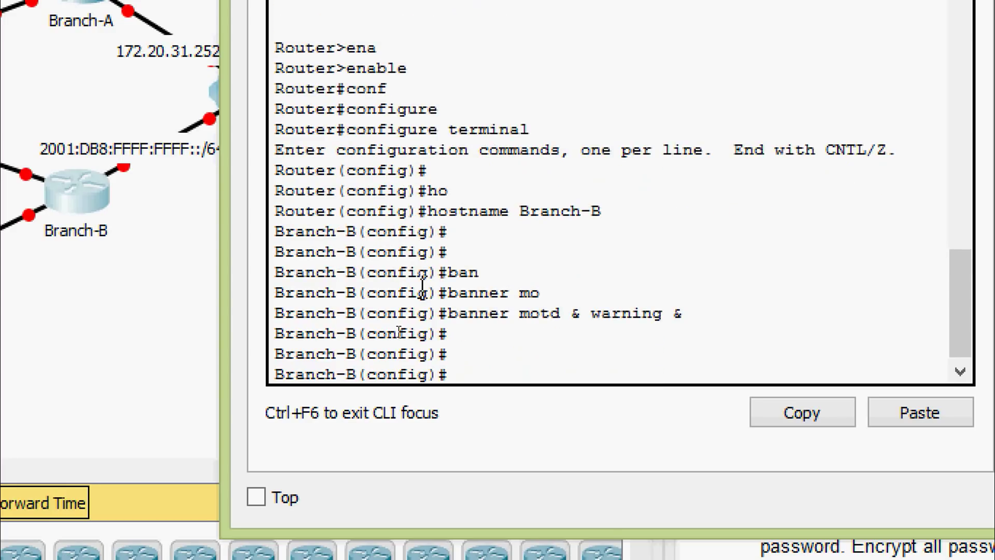
Step: Give Branch-B's console line 0 the lab password and require login
type("line")
key("Tab")
type("con")
key("Tab")
type("0")
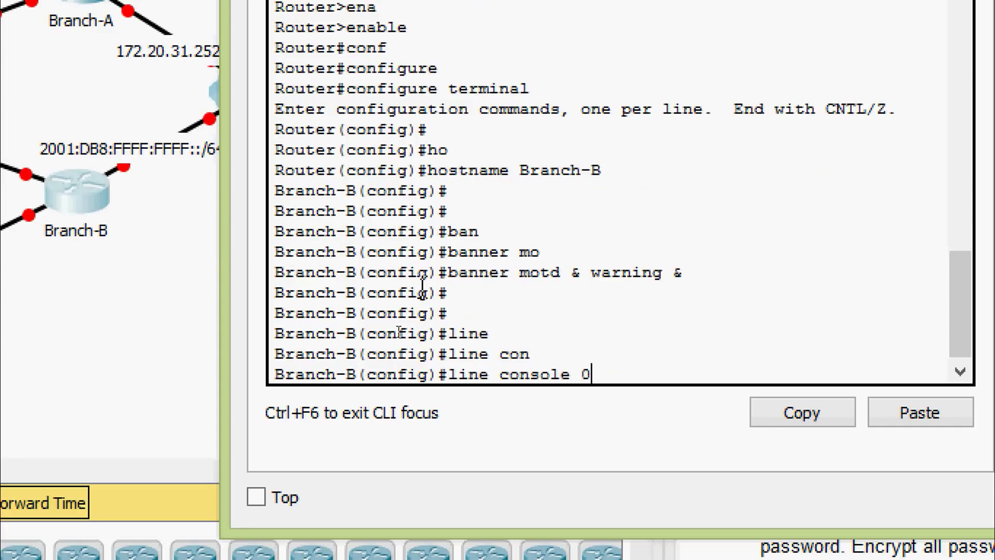
key("Return")
type("pas")
key("Tab")
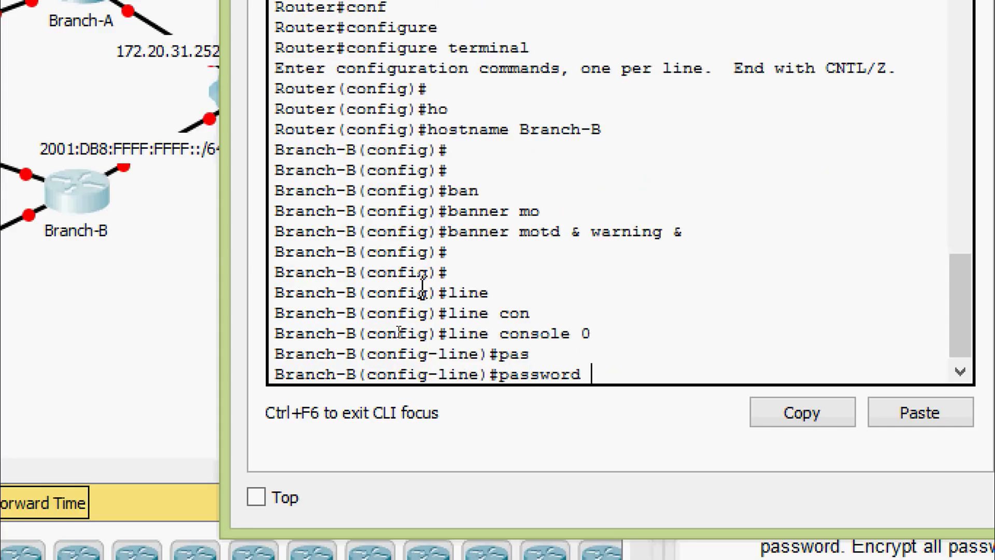
type("cisco")
key("Return")
type("log")
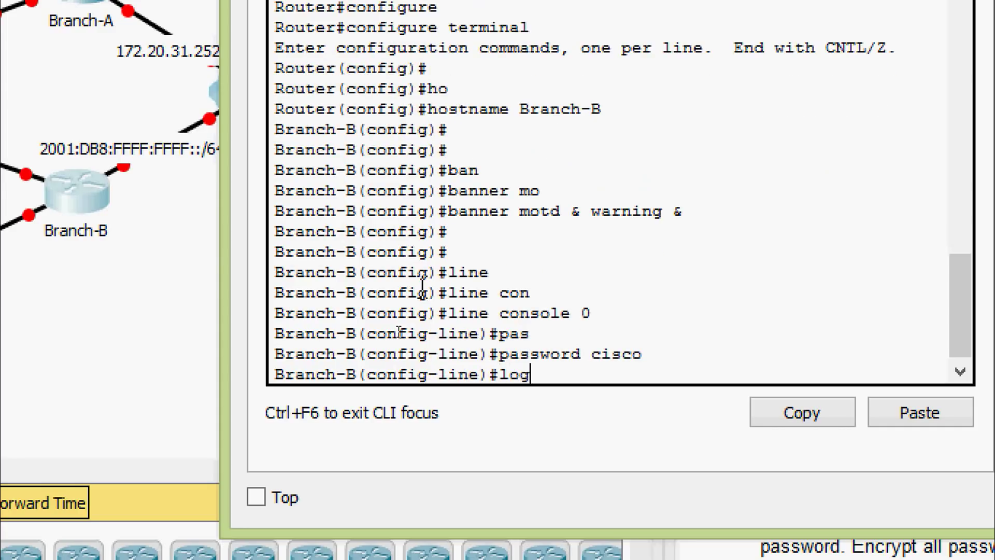
key("Tab")
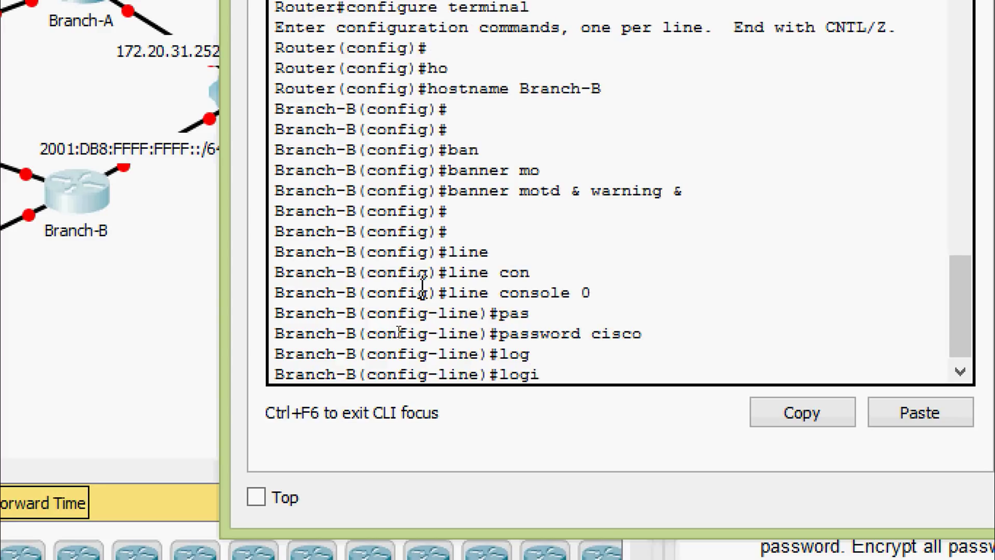
type("i")
key("Tab")
key("Return")
key("Return")
type("exit")
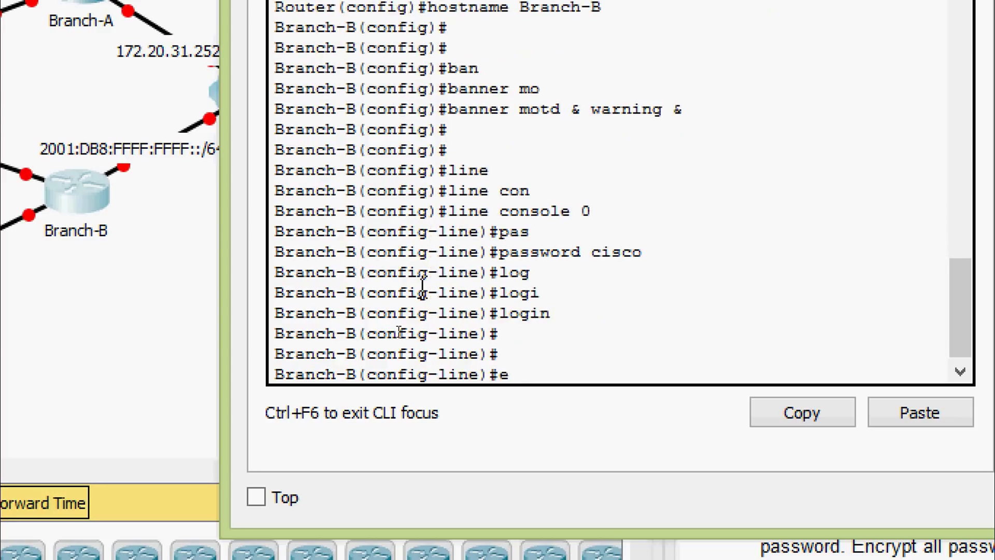
key("Return")
Step: Give Branch-B's vty lines 0 15 the lab password and require login
type("lin")
key("Tab")
type("vt")
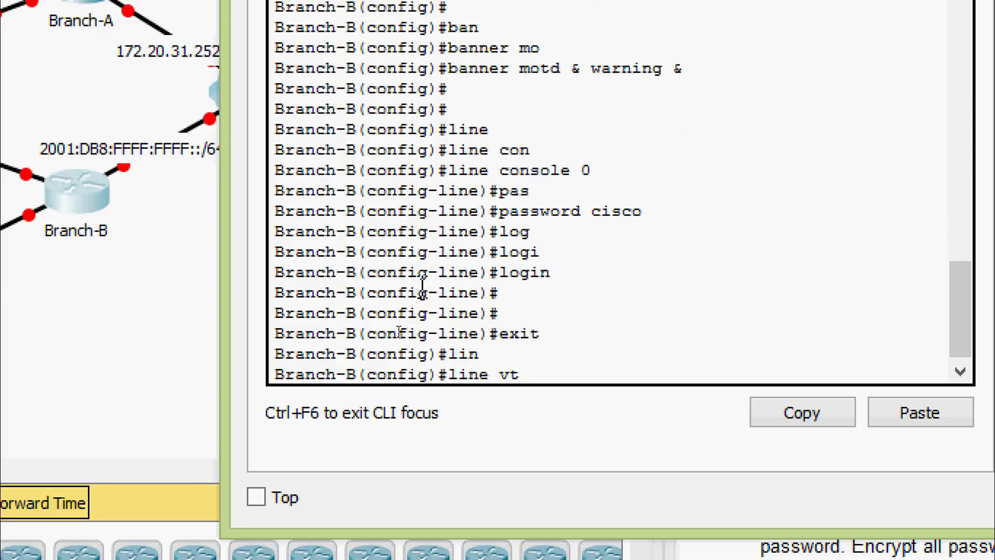
key("Tab")
type("0 15")
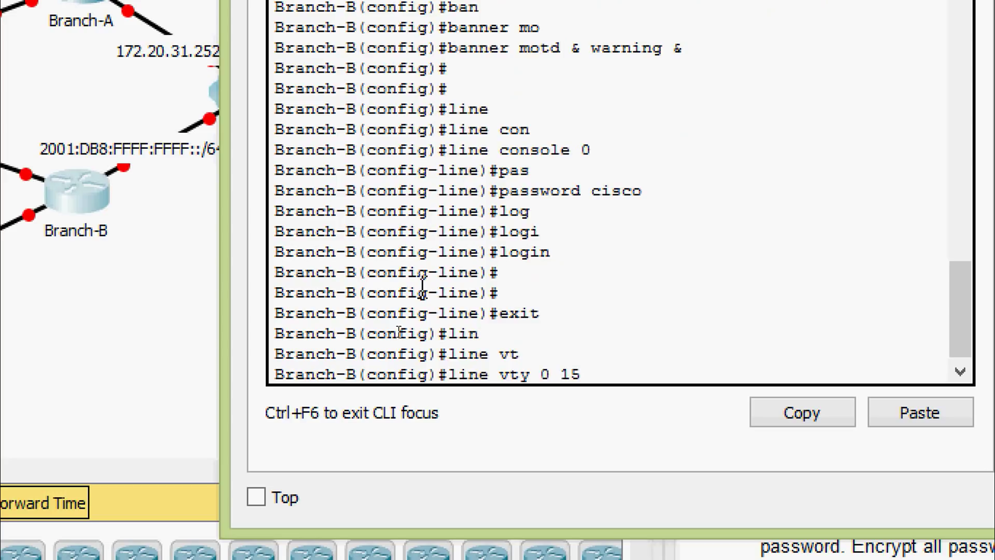
key("Return")
type("pas")
key("Tab")
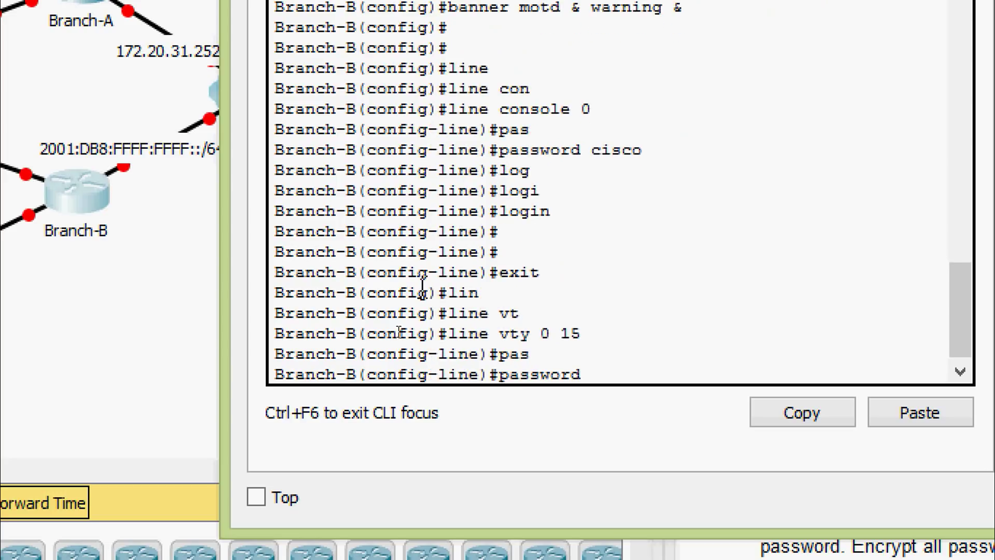
type("cisco")
type("login")
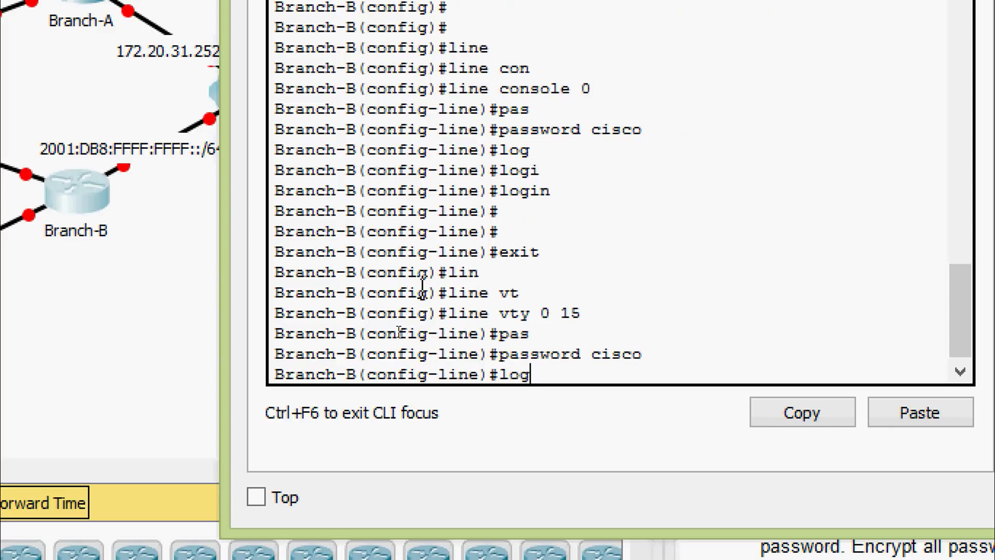
key("Return")
type("exit")
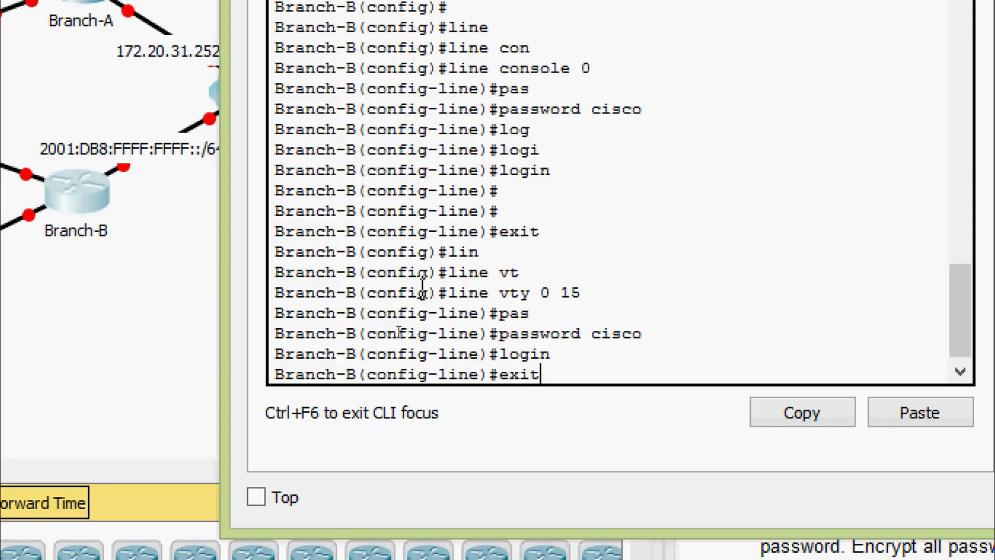
key("Return")
key("Return")
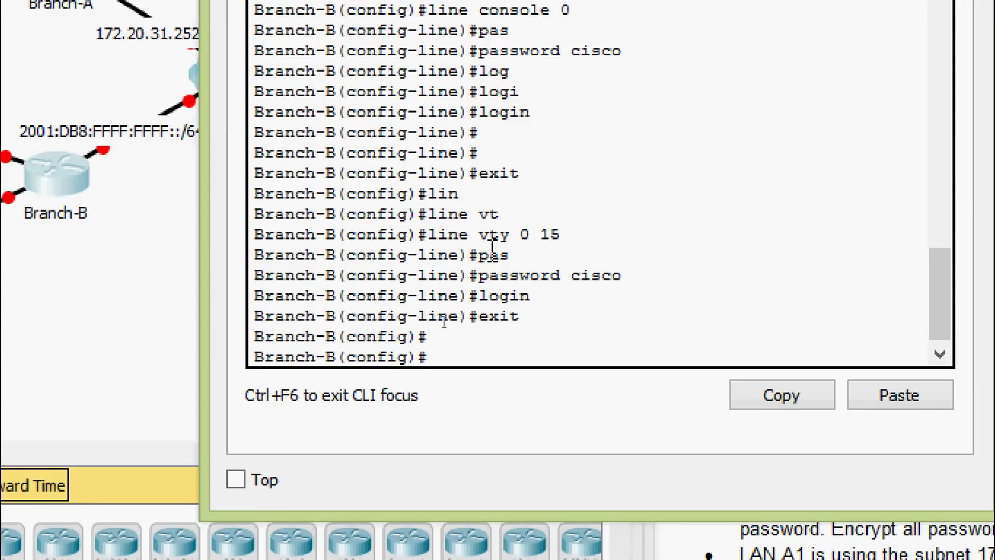
Step: Set Branch-B's enable secret and turn on service password-encryption
type("ena")
key("Tab")
type("se")
key("Tab")
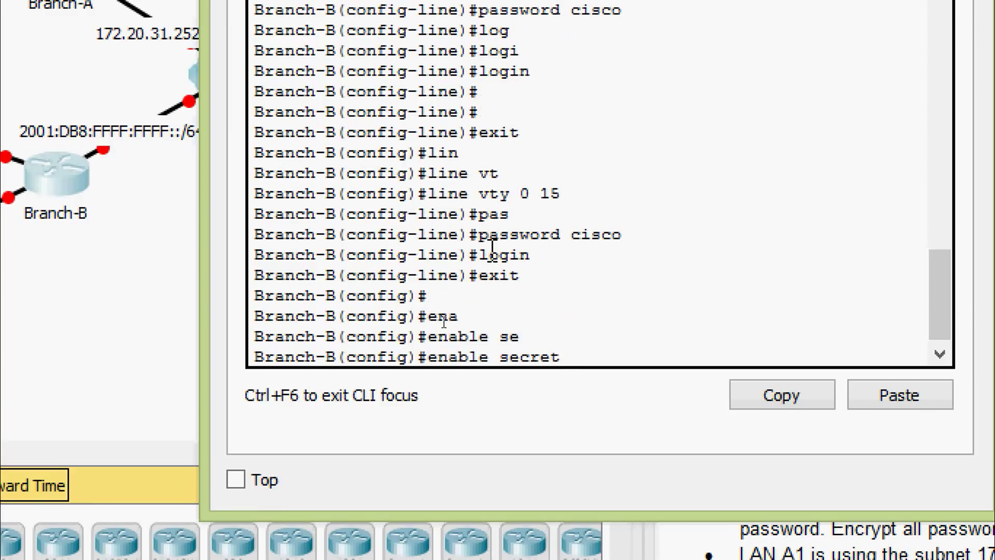
type("class")
key("Return")
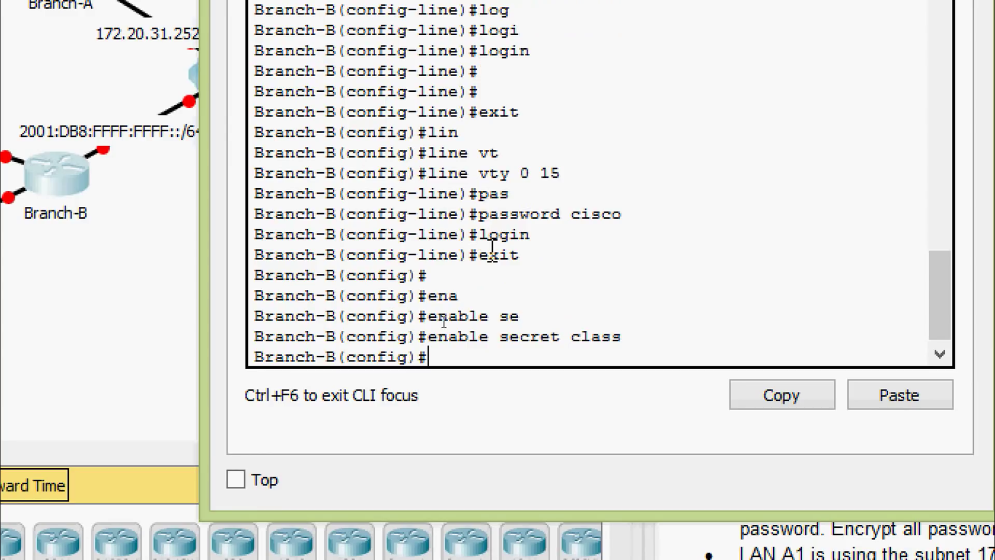
type("ser")
key("Tab")
type("pas")
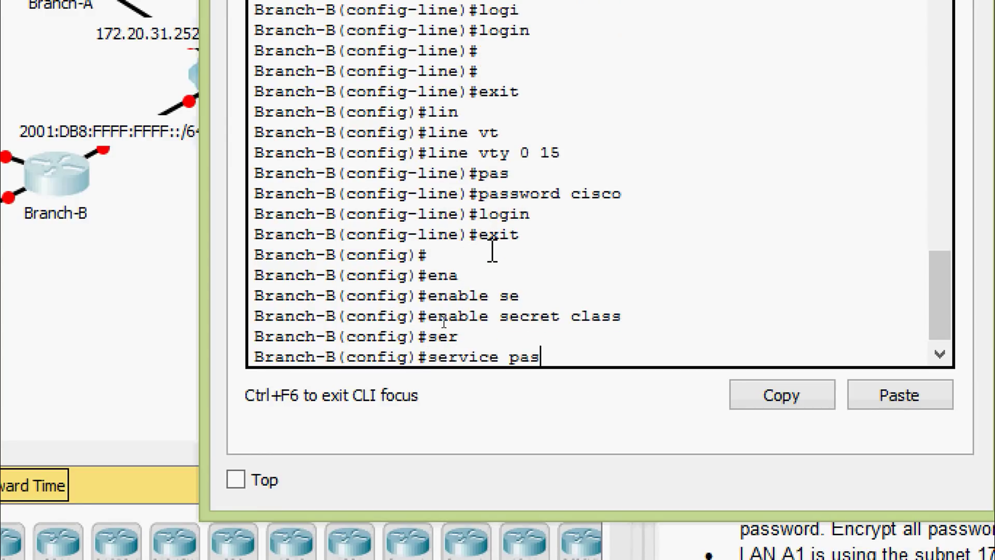
key("Tab")
key("Return")
key("Return")
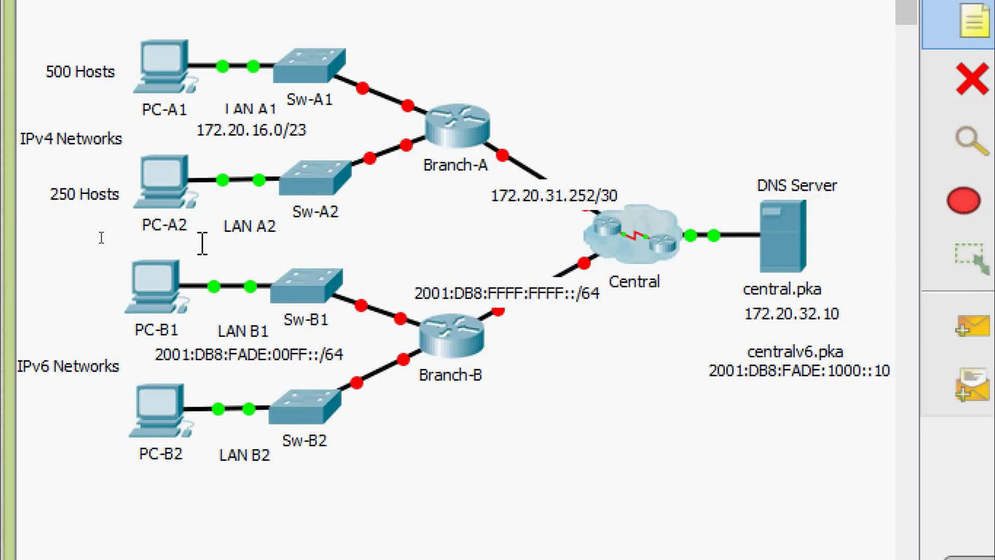
Step: Add a 172.20.18.0/24 note beside the PC-B1–Sw-B1 link and dismiss the locked-move warning
left_click(202, 243)
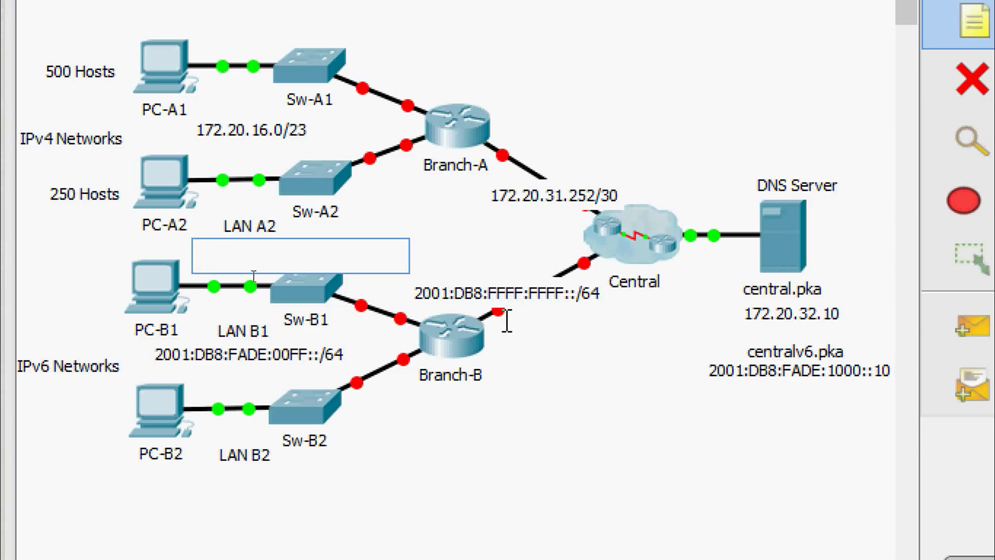
type("172.20")
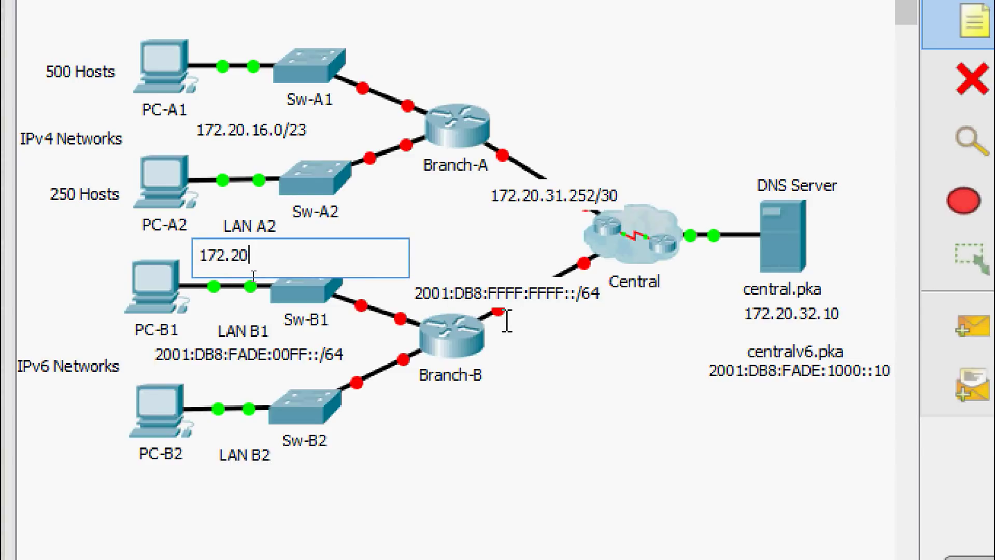
type(".18.0/24")
left_click(506, 321)
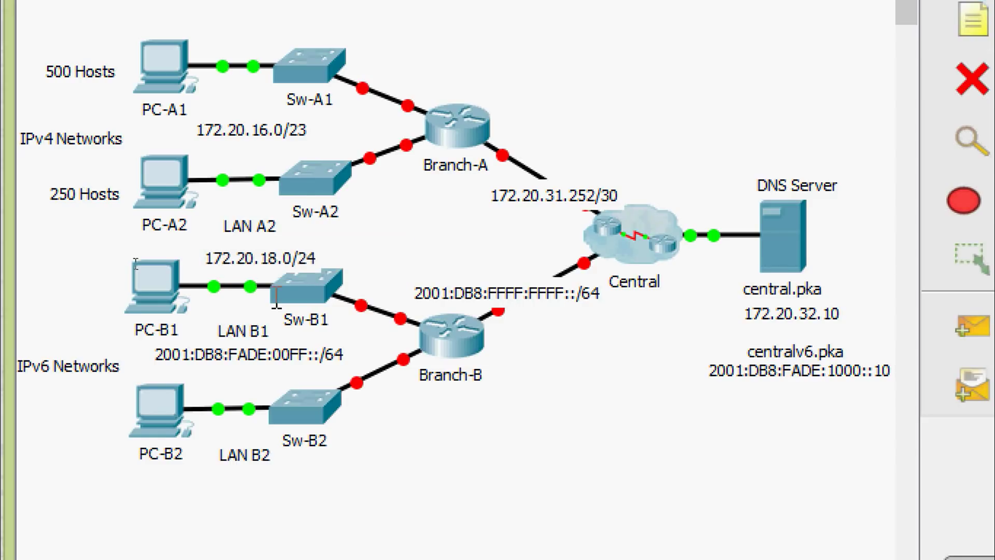
left_click_drag(269, 267, 262, 269)
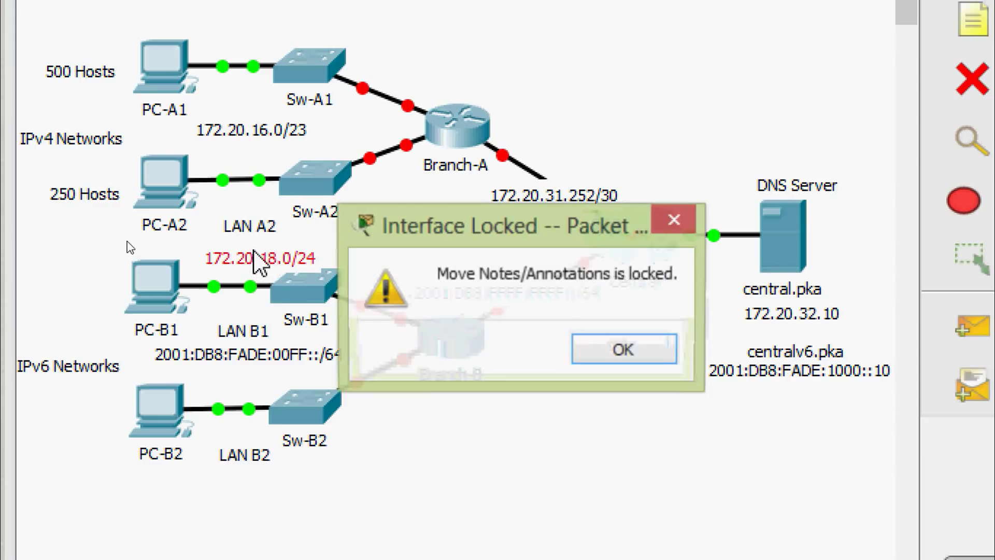
left_click(591, 352)
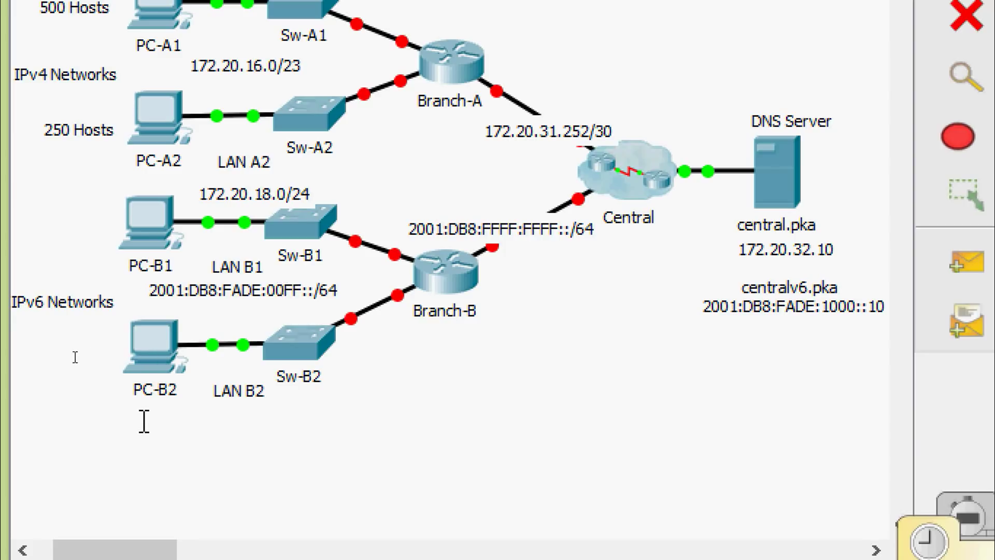
Step: Place a note reading 2001:DB8:FADE:0100::/64 below PC-B2 for LAN B2
left_click(162, 423)
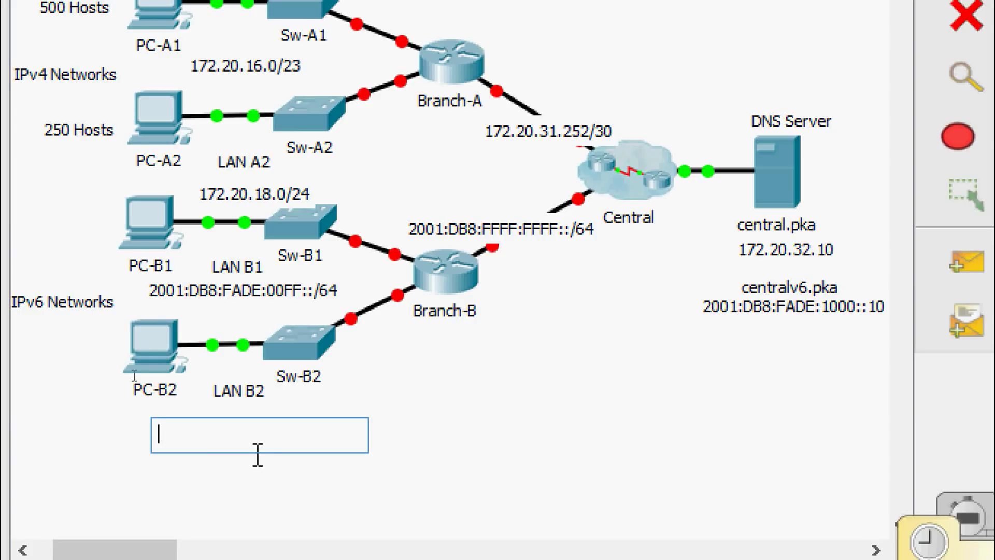
type("2001")
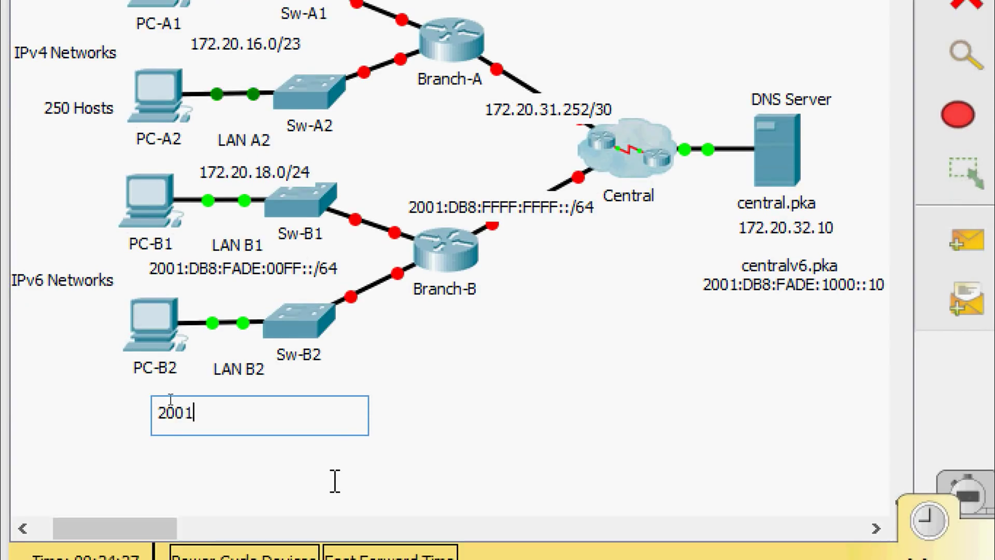
type(":D")
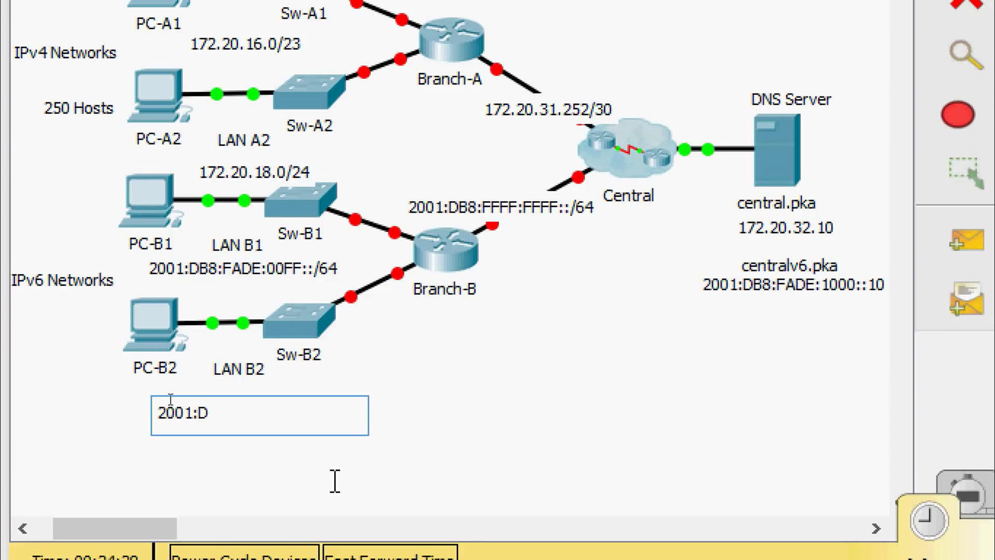
type("B8:FADE")
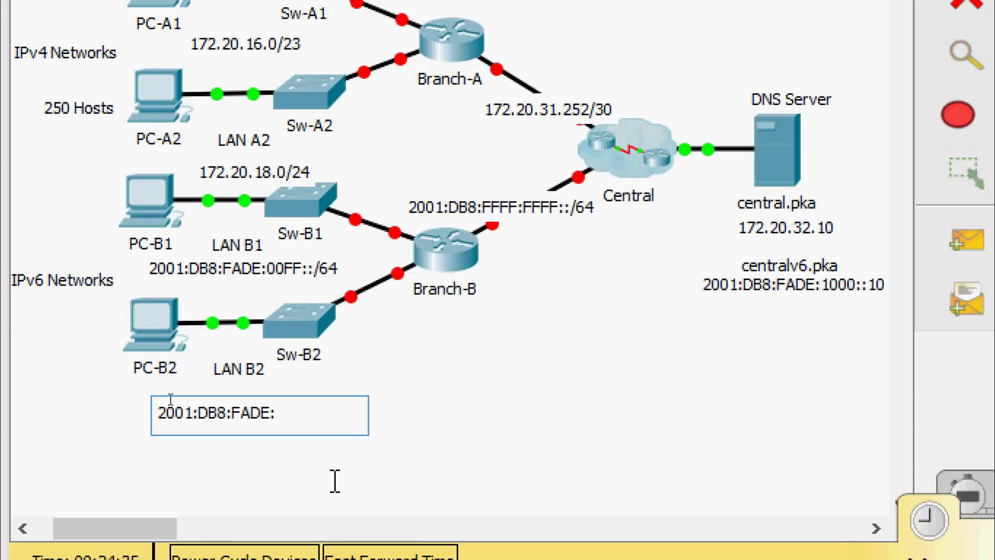
type(":0100::/64")
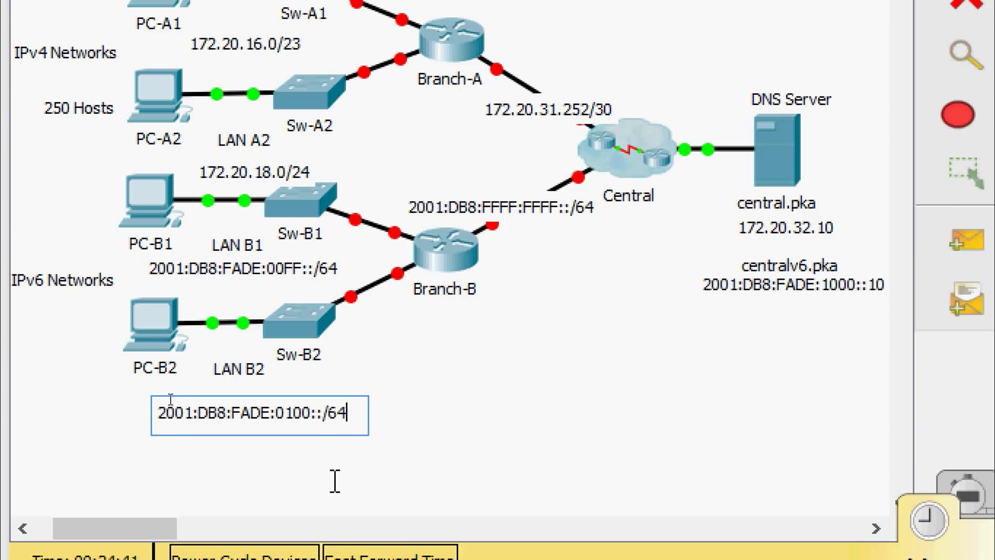
left_click(315, 468)
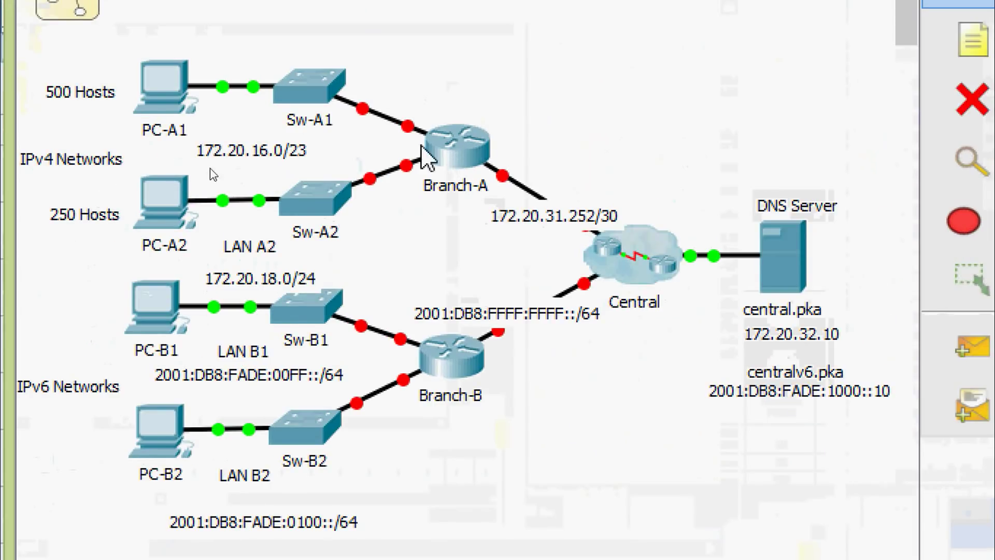
mouse_move(413, 126)
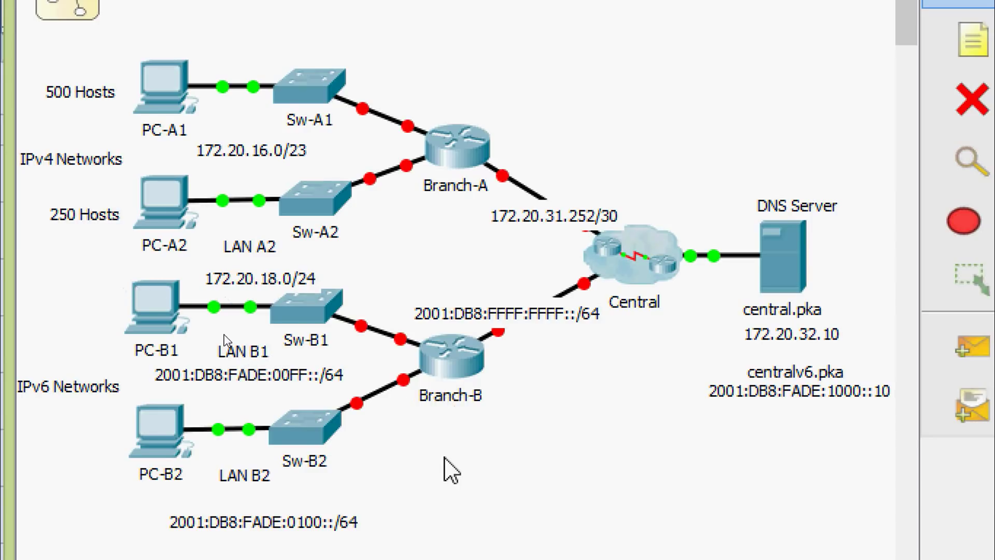
mouse_move(397, 340)
mouse_move(403, 382)
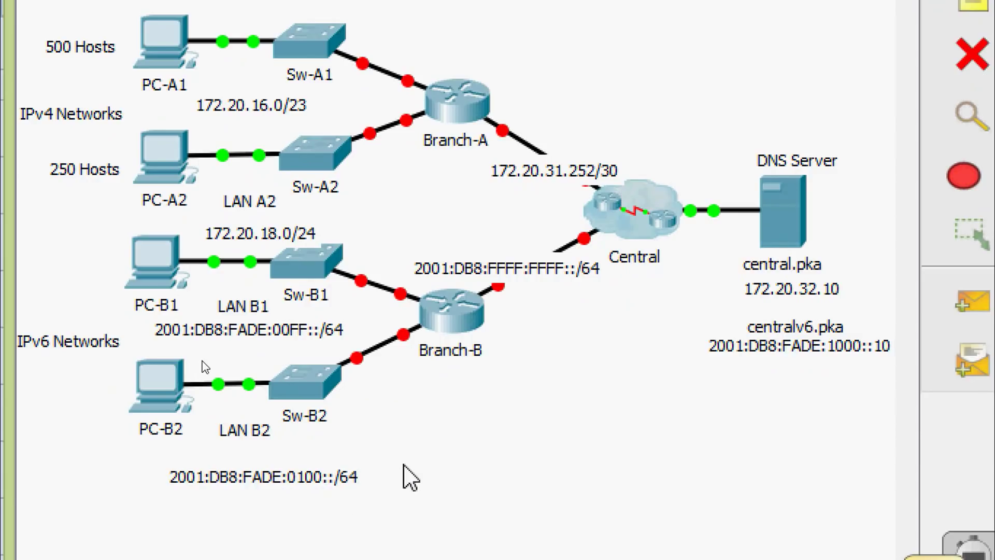
Step: Switch over to the addressing table spreadsheet in Excel
key("alt+Tab")
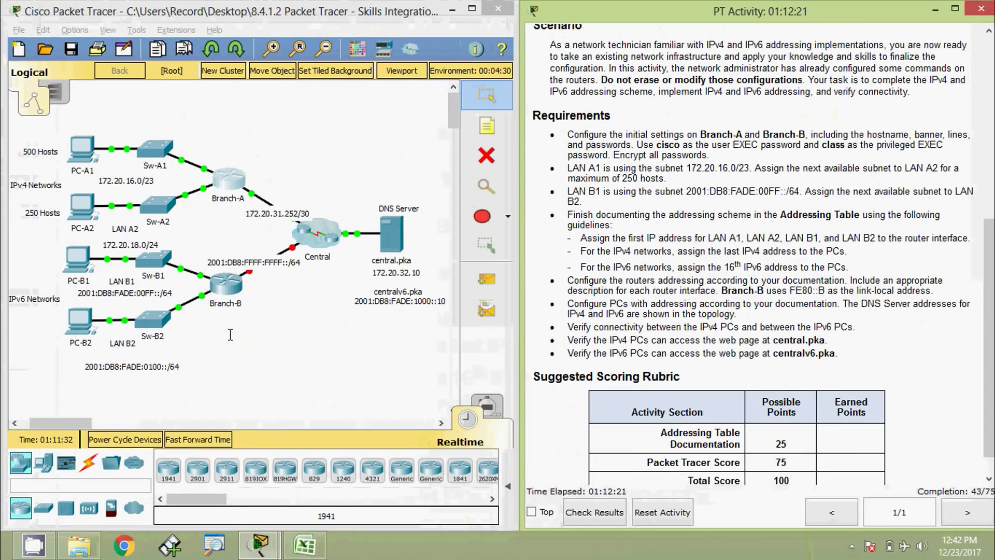
Step: Fill Excel cells E11:E12 with gateway FE80::B for PC-B1 and PC-B2
left_click(305, 544)
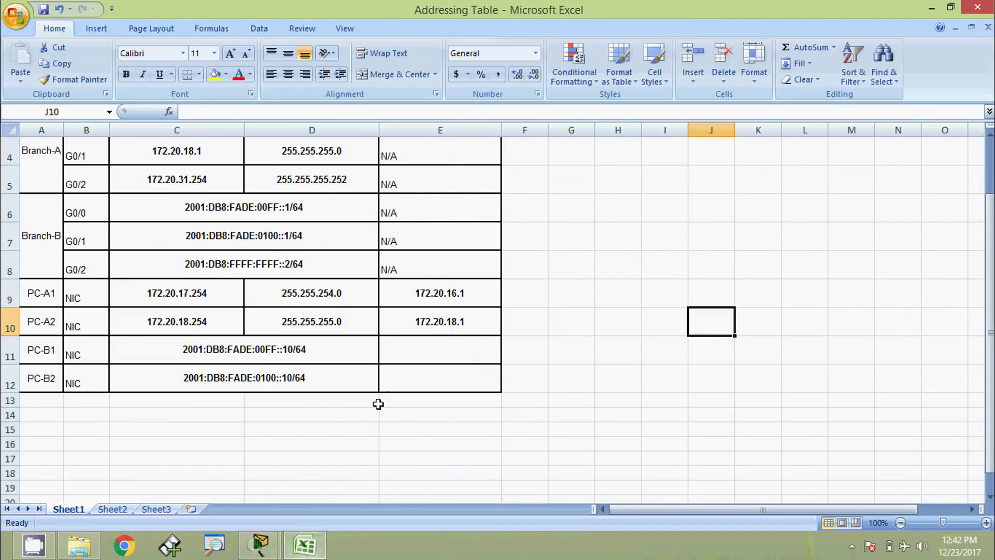
key("ctrl+z")
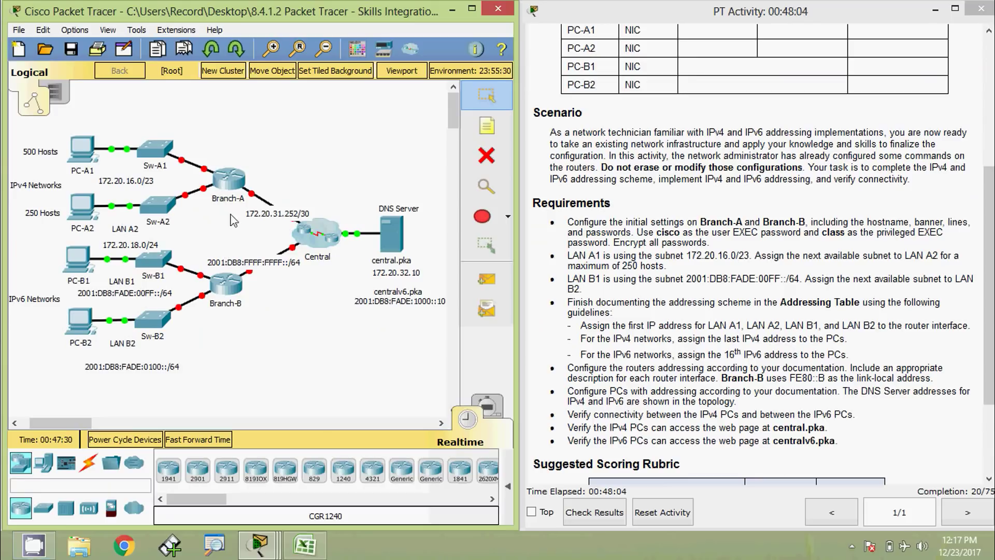
Step: Open Branch-A's CLI, log in past the console password and run enable
left_click(230, 193)
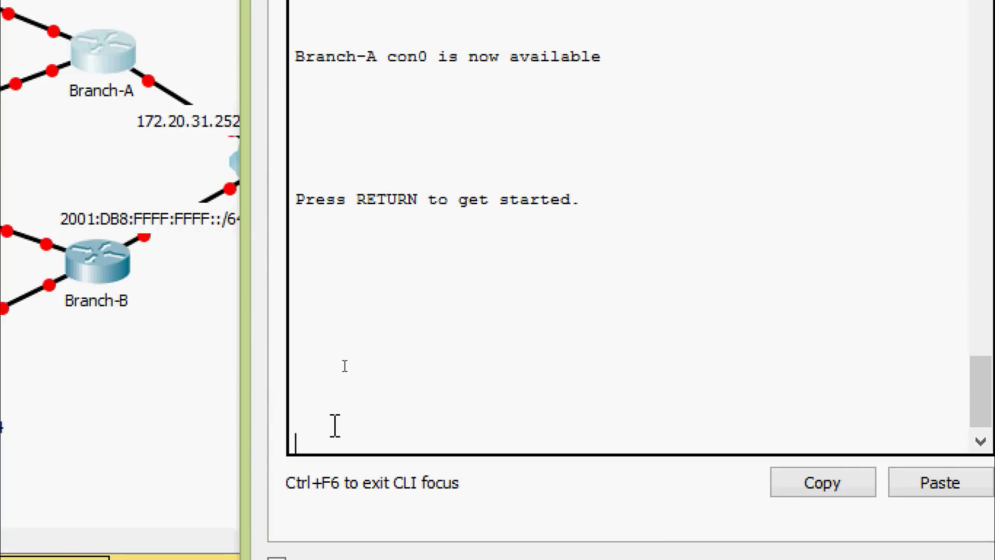
key("Return")
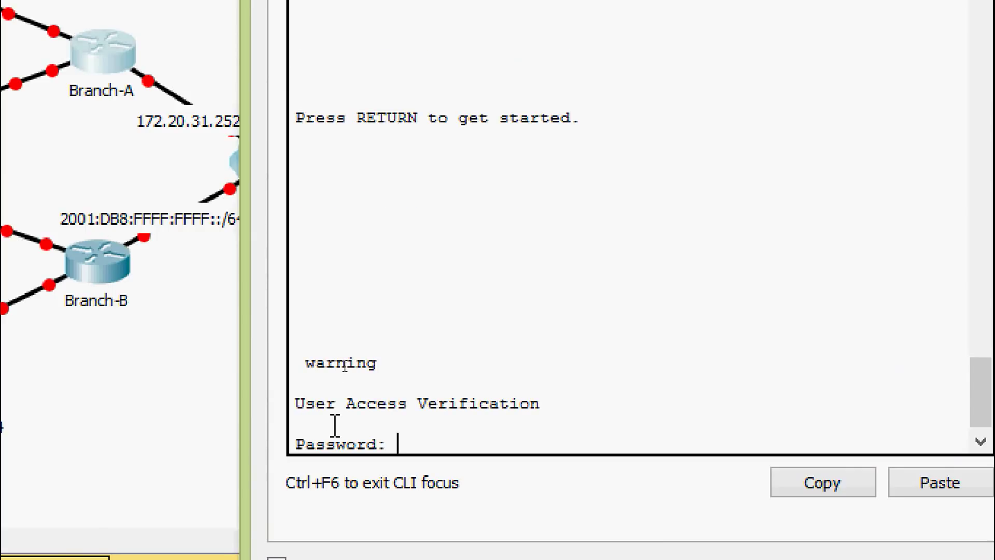
key("Return")
type("ena")
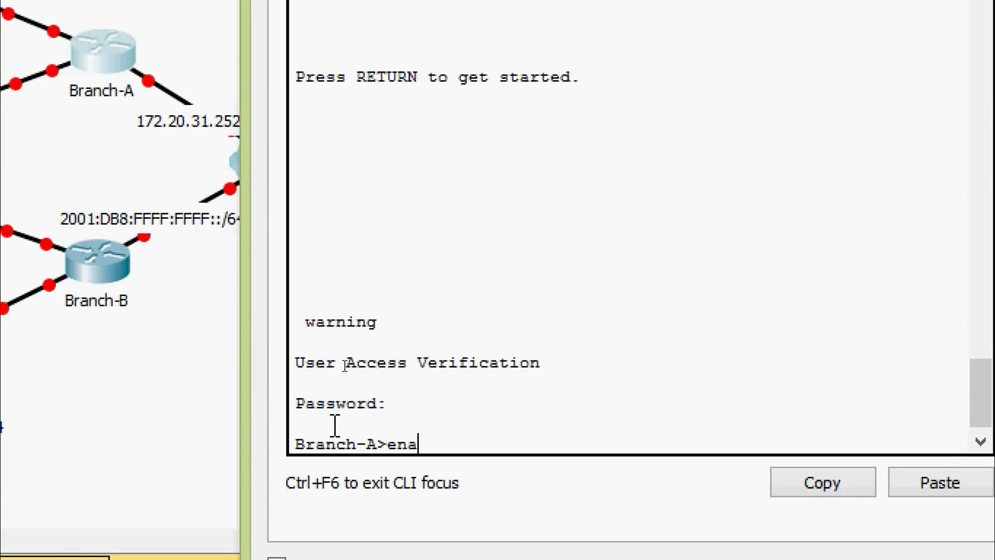
key("Tab")
key("Return")
Step: Submit the enable password and enter configuration mode for interface GigabitEthernet 0/0
key("Return")
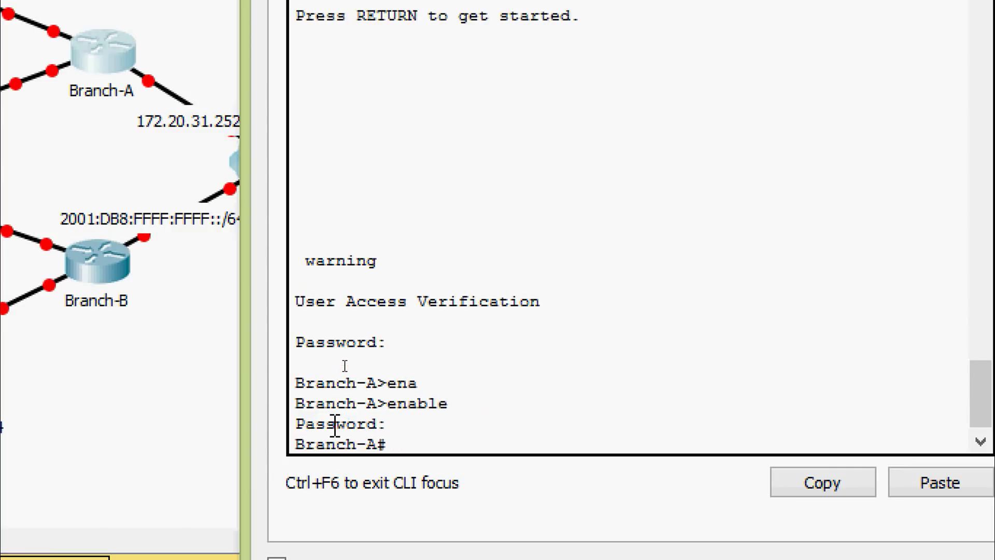
type("conf")
key("Tab")
key("Tab")
key("Return")
key("Return")
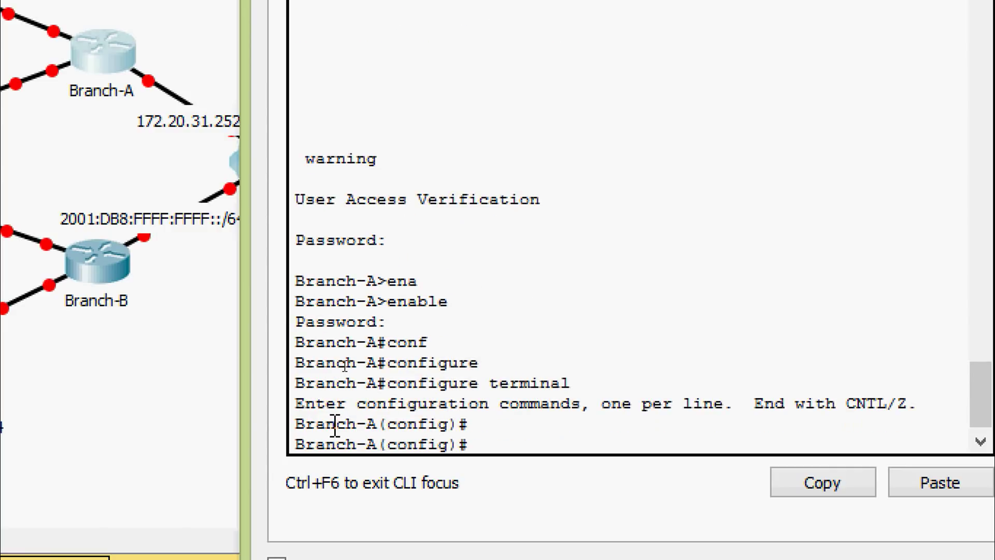
type("inter")
key("Tab")
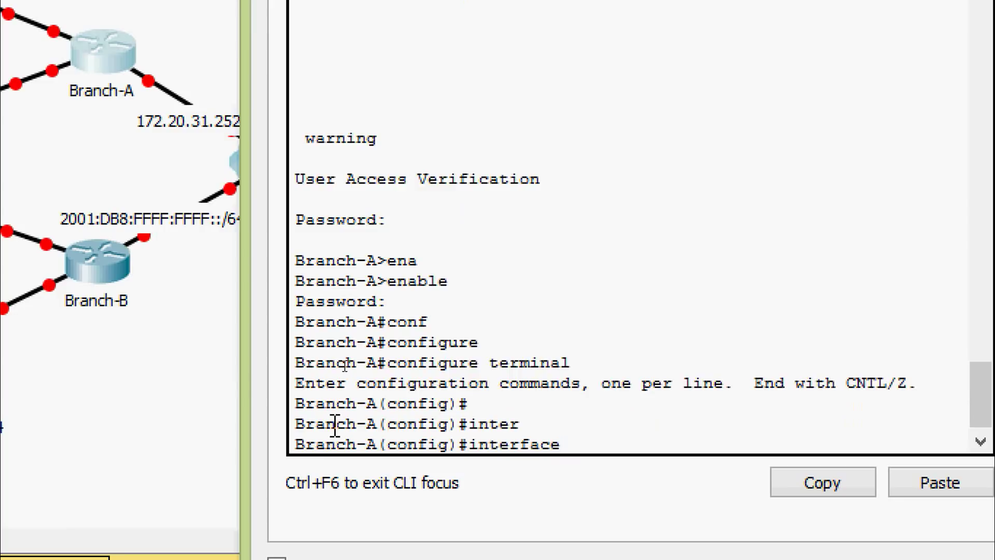
type("gi")
key("Tab")
type("0/0")
key("Return")
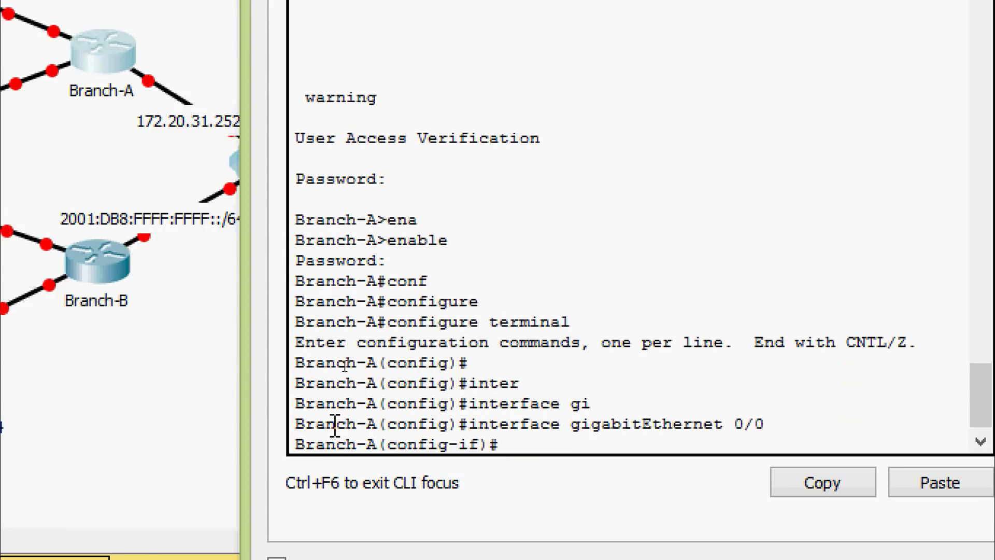
Step: Assign 172.20.16.1 255.255.254.0 to G0/0 and bring it up with no shutdown
type("ip ad")
key("Tab")
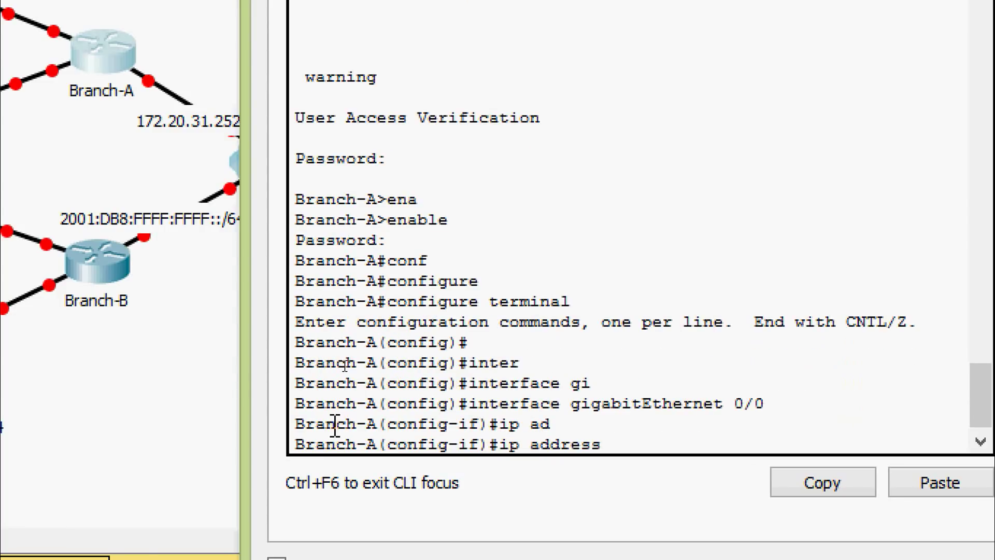
right_click(619, 444)
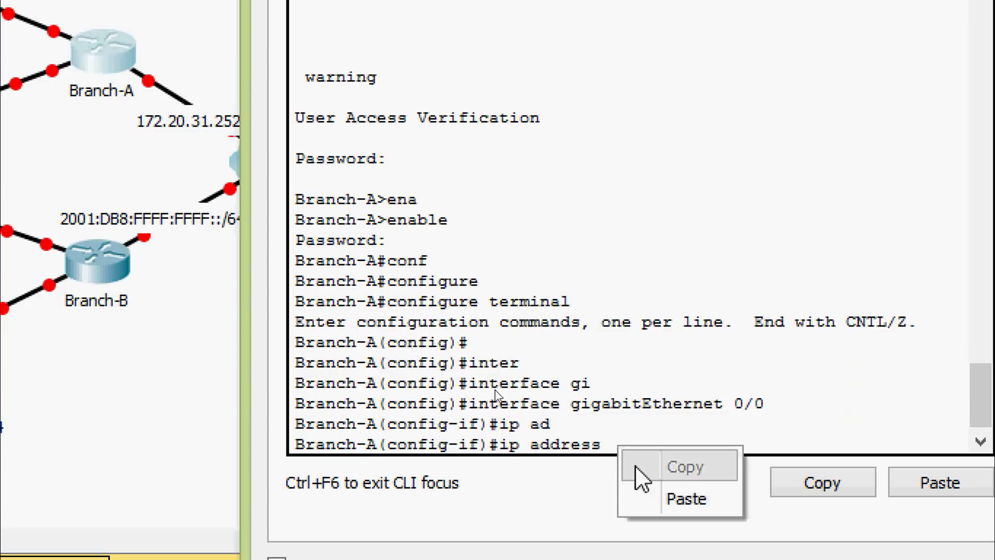
left_click(635, 490)
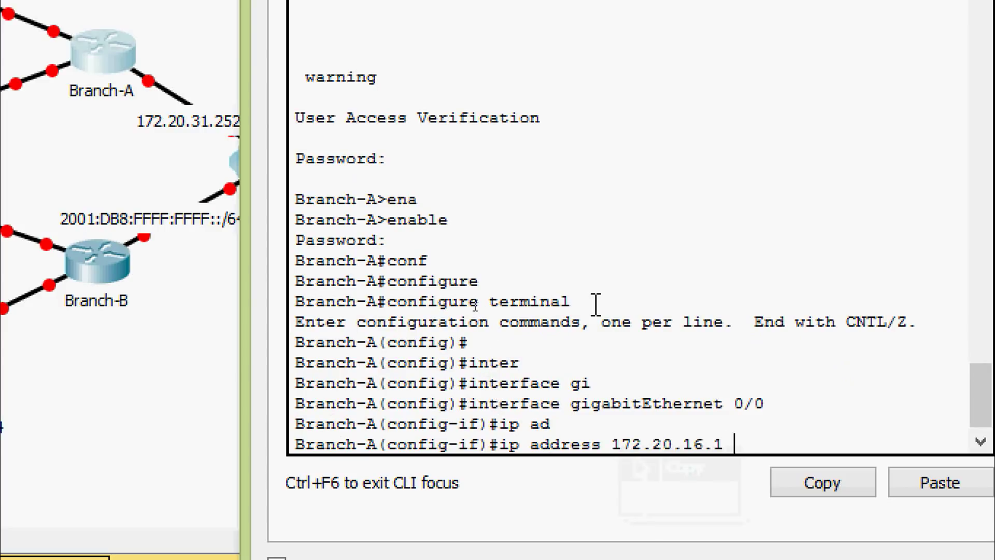
type("255.255.25")
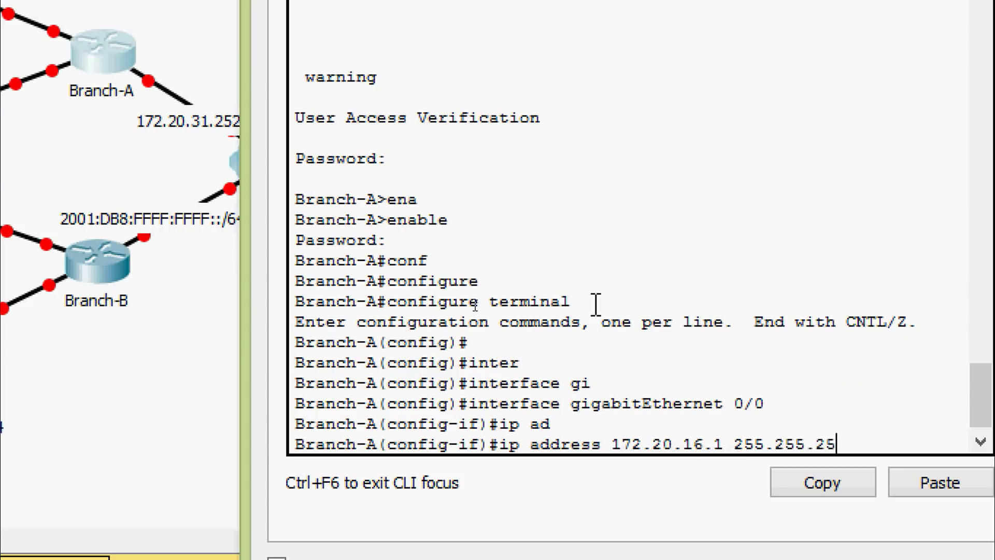
type("4.0")
key("Return")
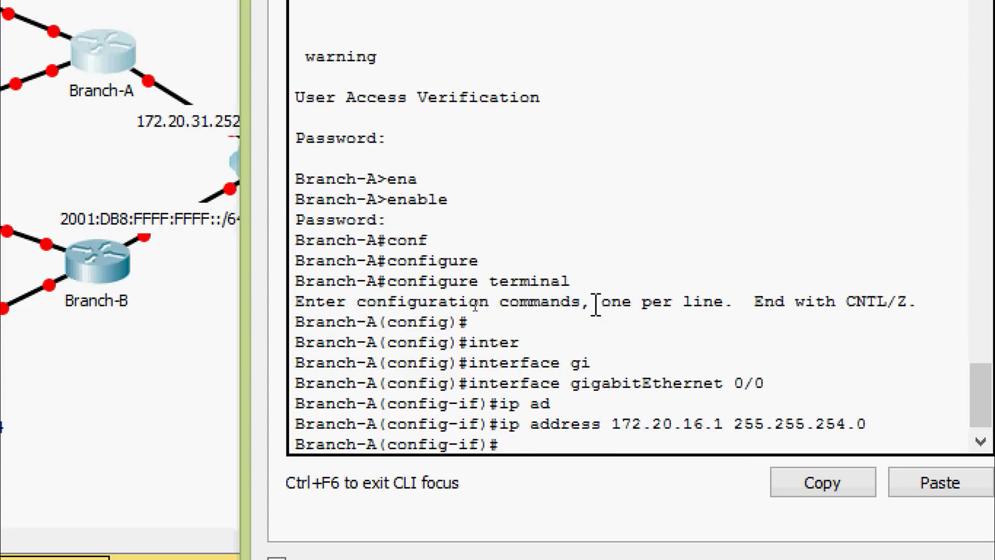
type("no shut")
key("Tab")
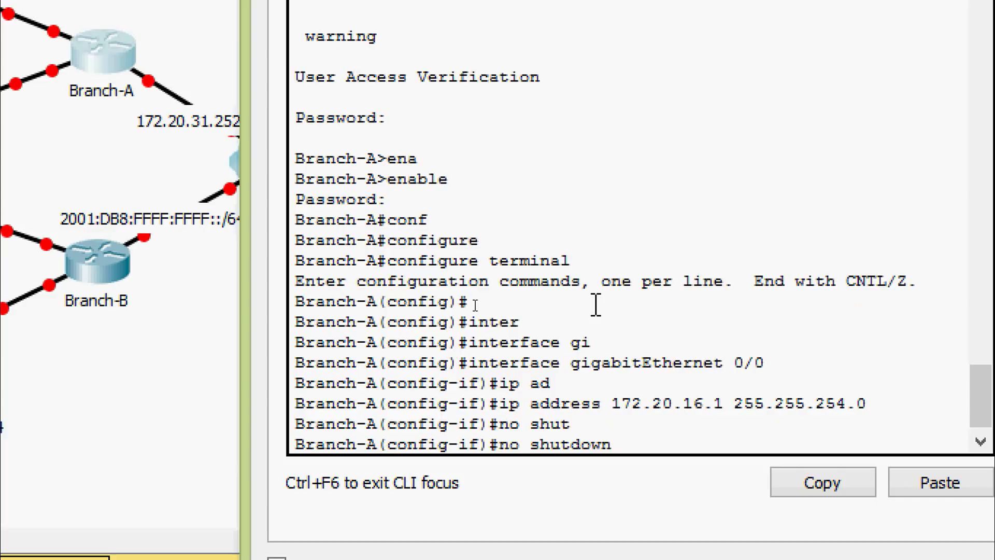
key("Return")
key("Return")
key("Return")
key("Return")
key("Return")
key("Return")
key("Return")
key("Return")
key("Return")
key("Return")
key("Return")
key("Return")
key("Return")
key("Return")
key("Return")
key("Return")
key("Return")
key("Return")
key("Return")
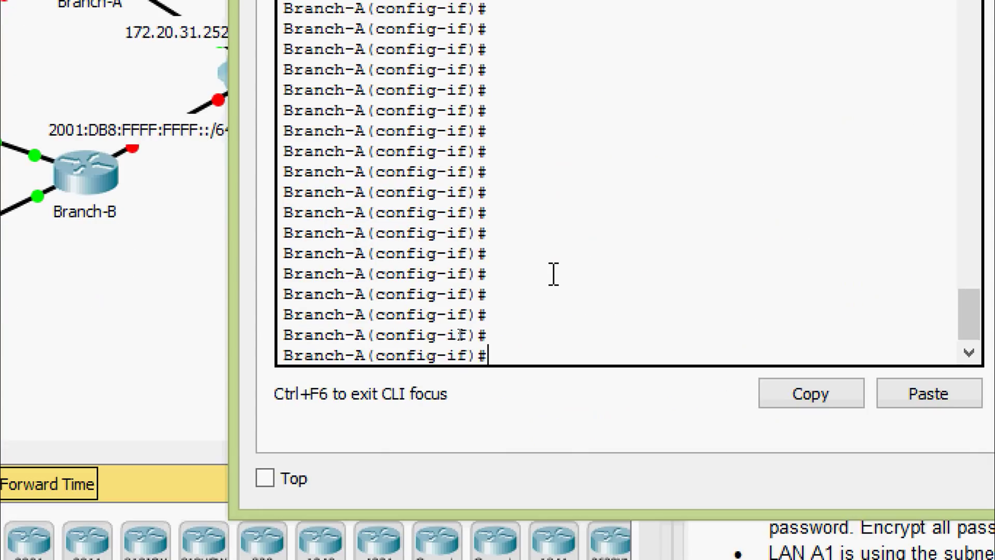
Step: Give Branch-A's Gi0/1 address 172.20.18.1 255.255.255.0 and run no shutdown
type("int gi 0/")
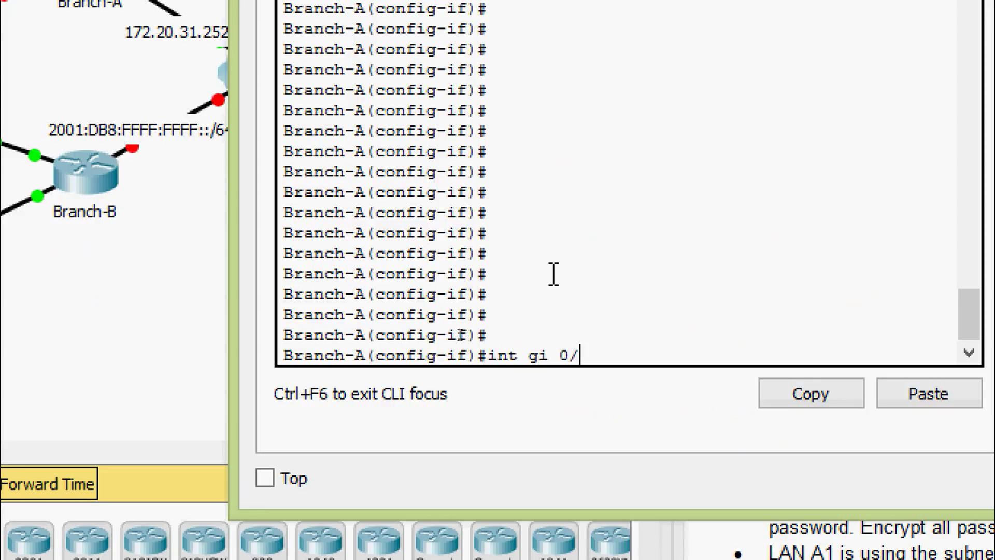
type("1")
key("Return")
type("ip a")
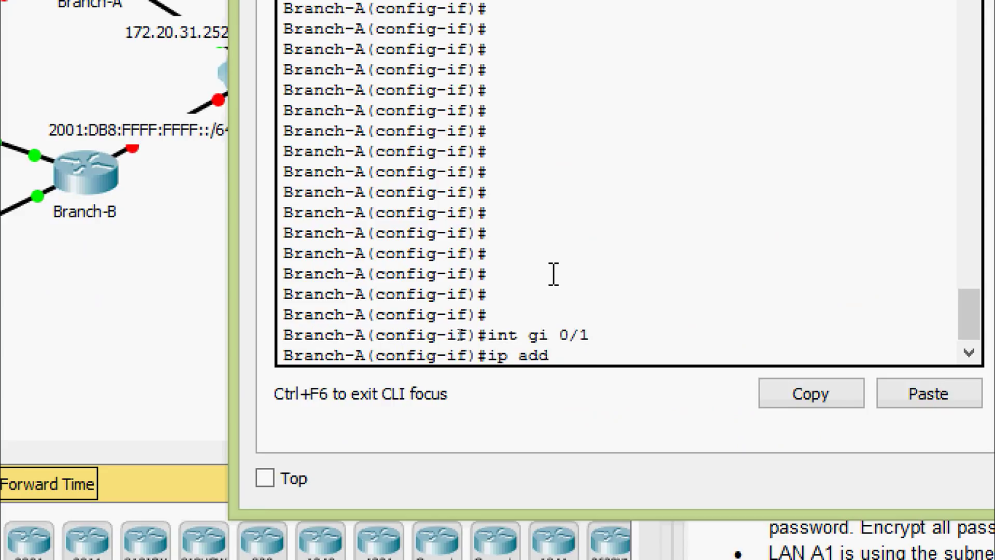
type("dd")
key("Tab")
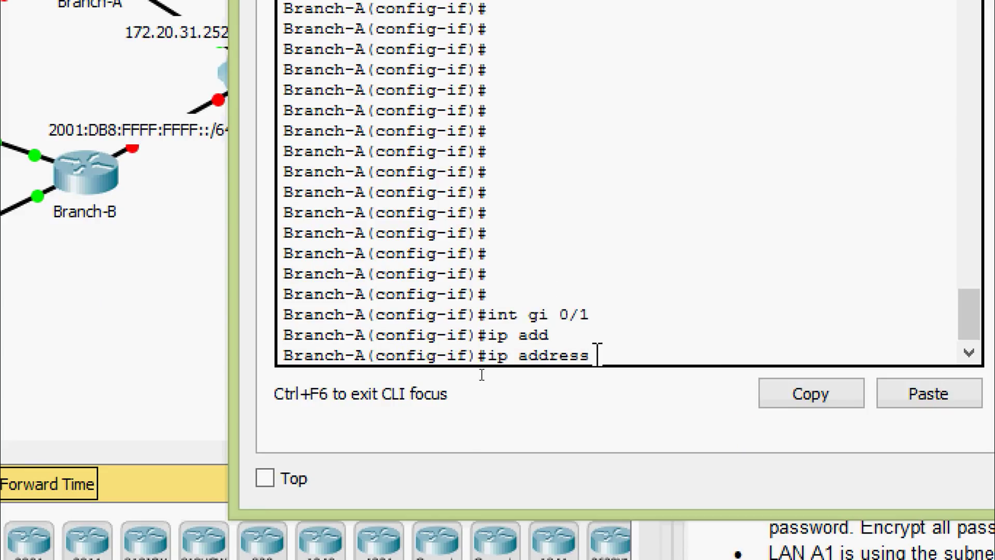
right_click(596, 360)
left_click(646, 415)
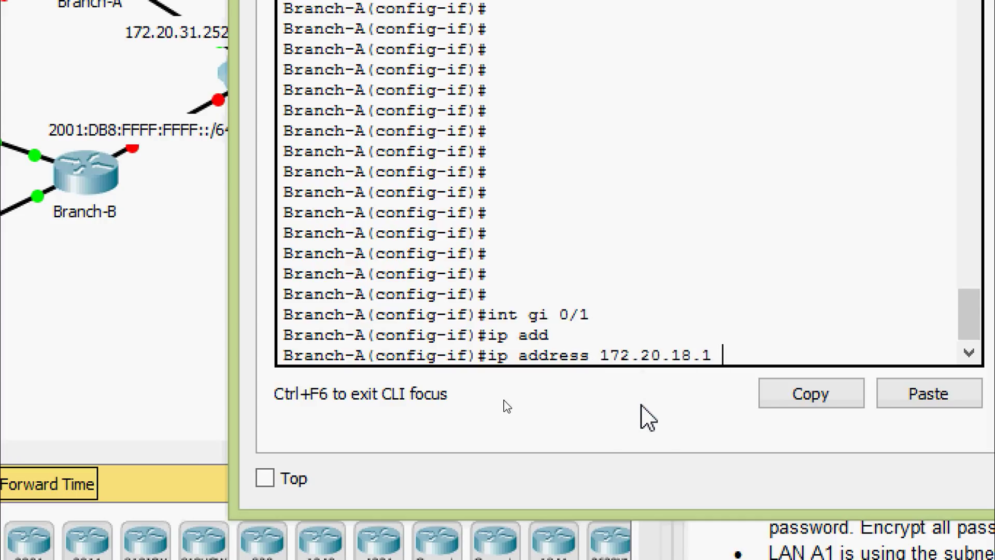
type("255.255.2")
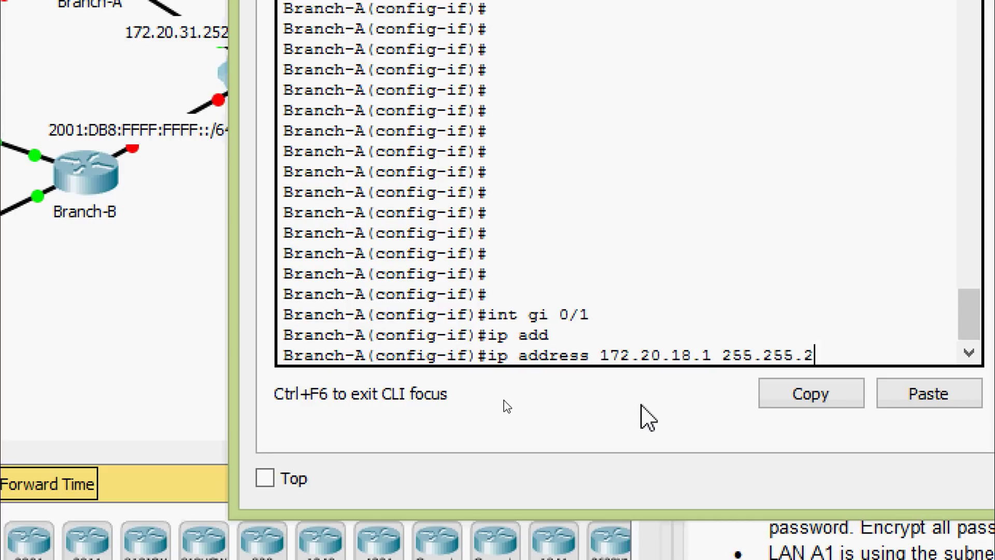
type("55.0")
key("Return")
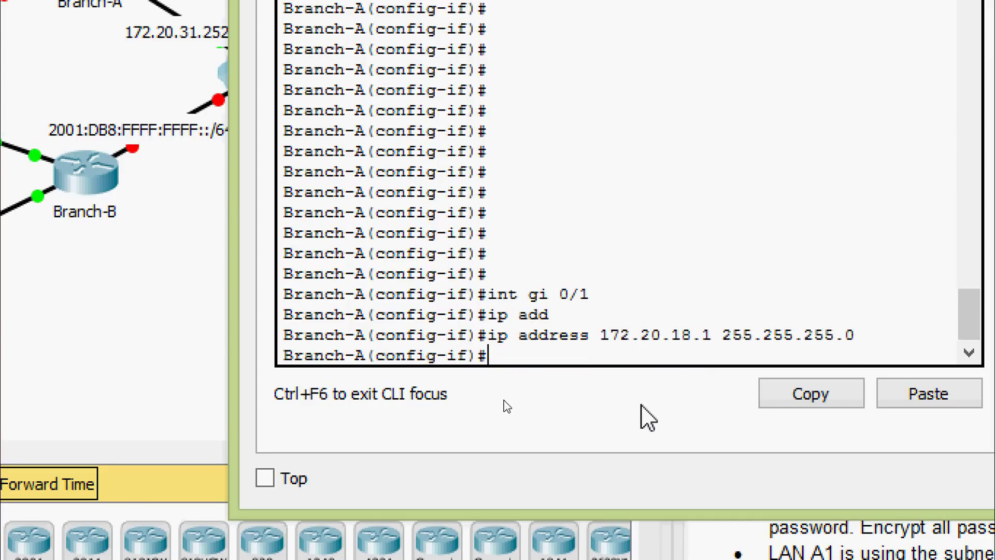
type("no shut")
key("Tab")
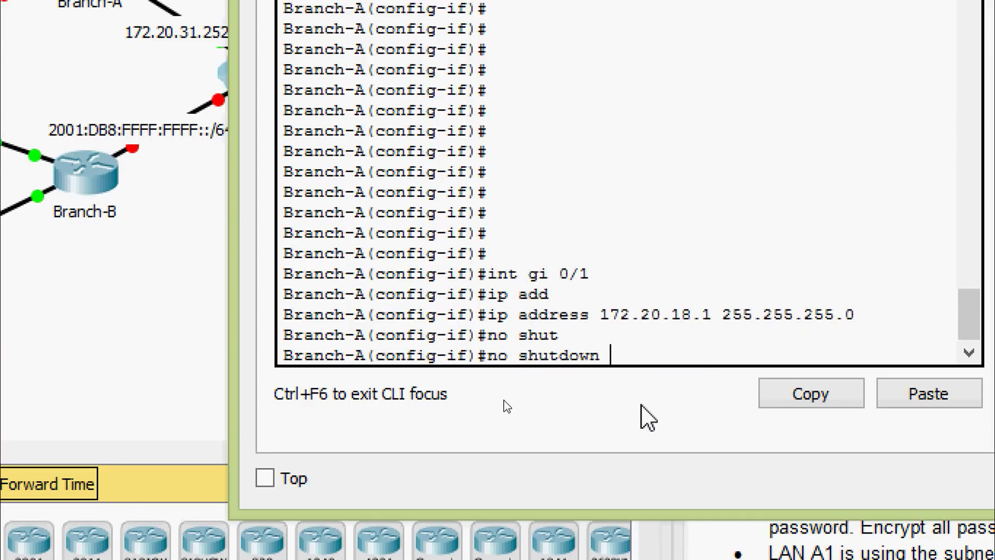
key("Return")
key("Return")
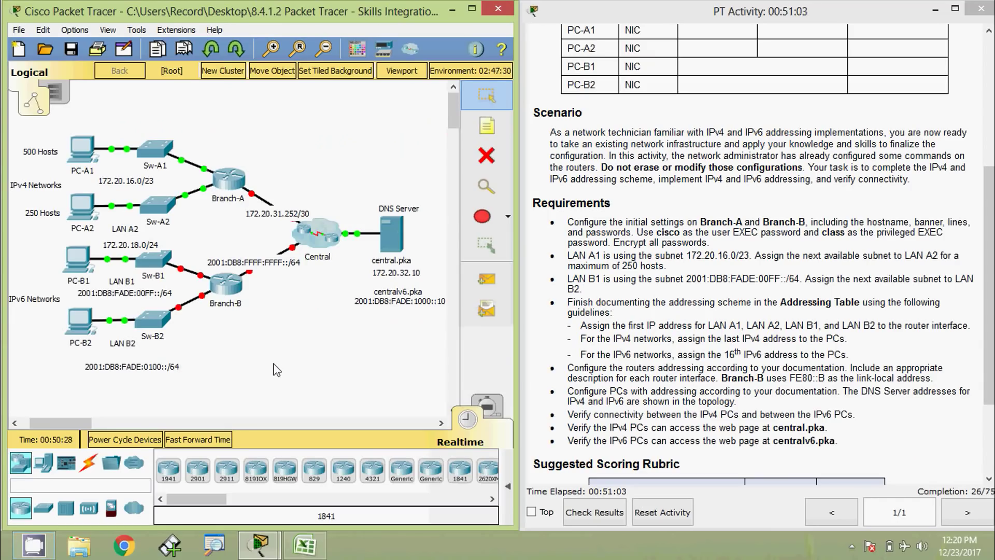
Step: Open Branch-B's CLI and give G0/0 the IPv6 address 2001:DB8:FADE:00FF::1/64
left_click(230, 296)
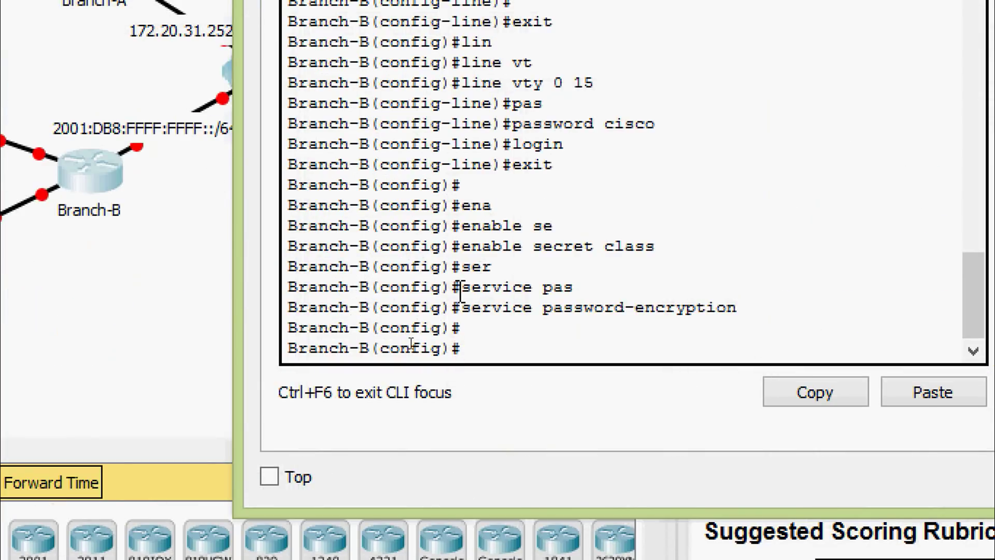
type("inter")
key("Tab")
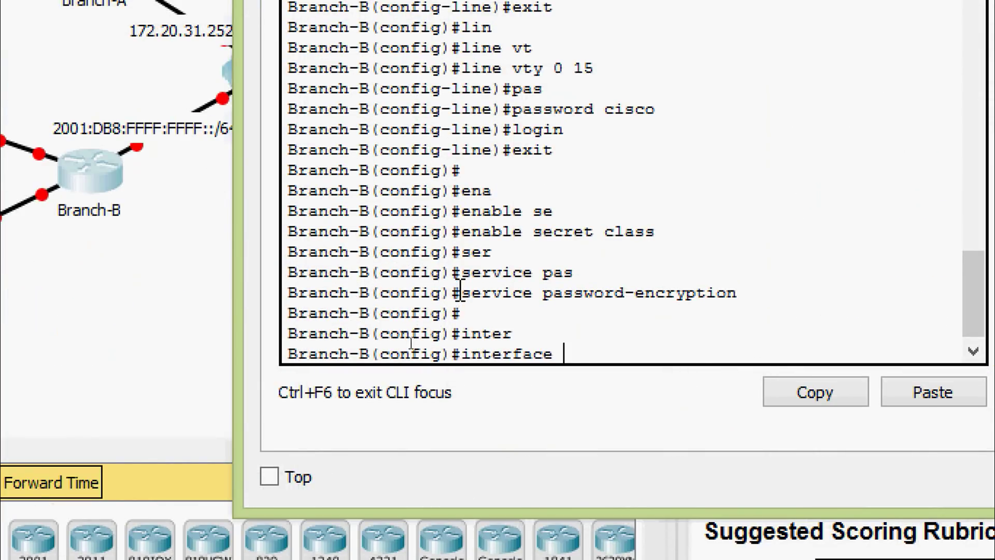
type("gi")
key("Tab")
type("0/0")
key("Return")
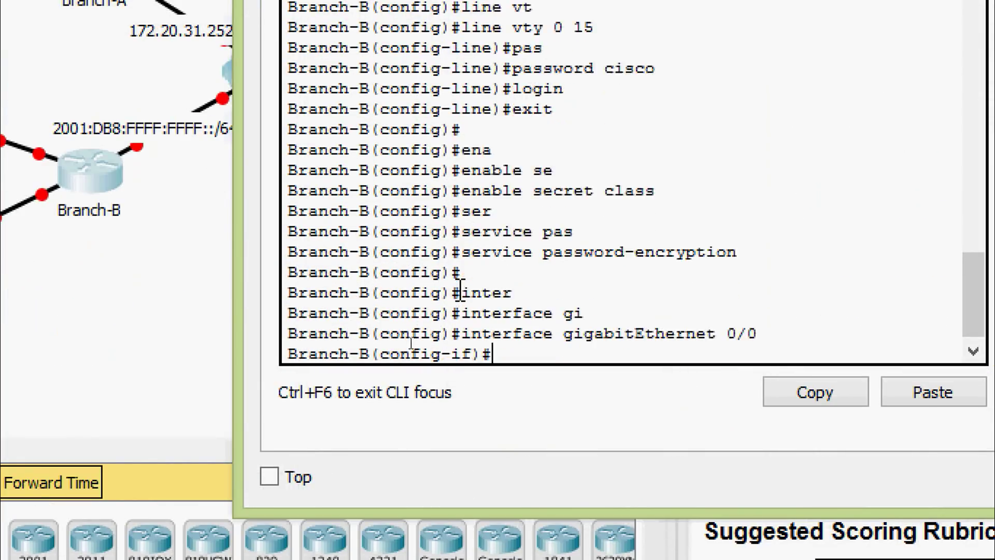
type("ipv")
key("Tab")
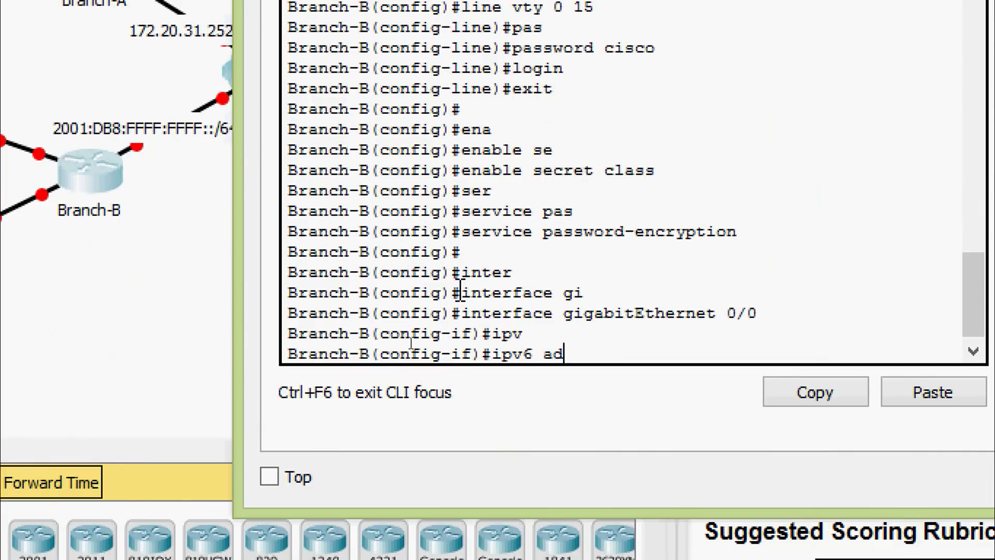
type("ad")
key("Tab")
right_click(638, 345)
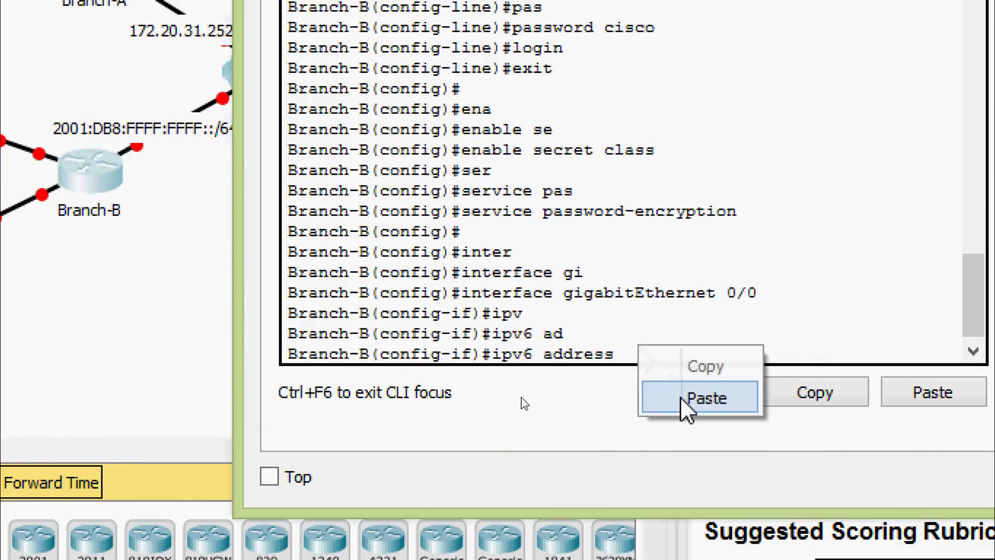
left_click(705, 397)
key("Return")
key("Return")
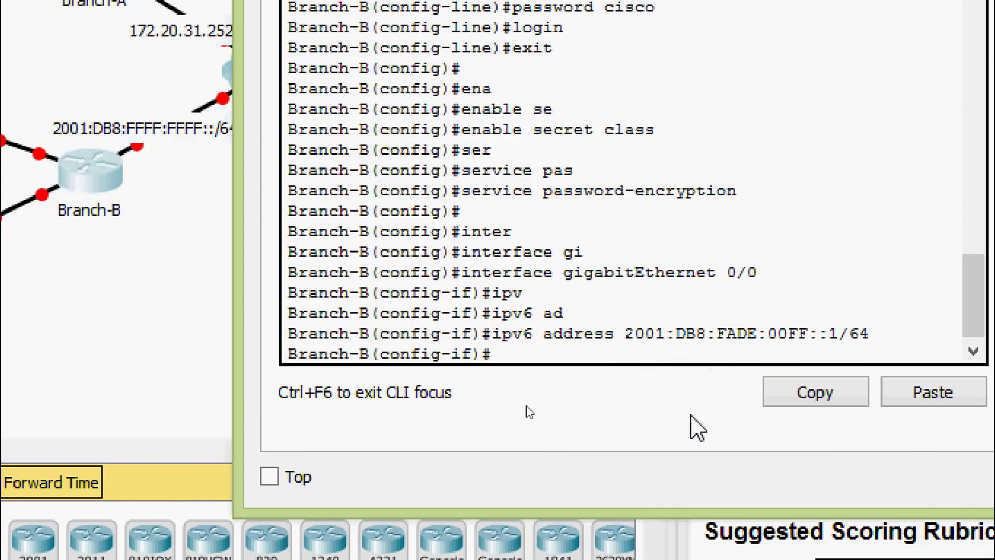
Step: Set G0/0's link-local address to FE80::B and bring the interface up
type("ig-if)#i")
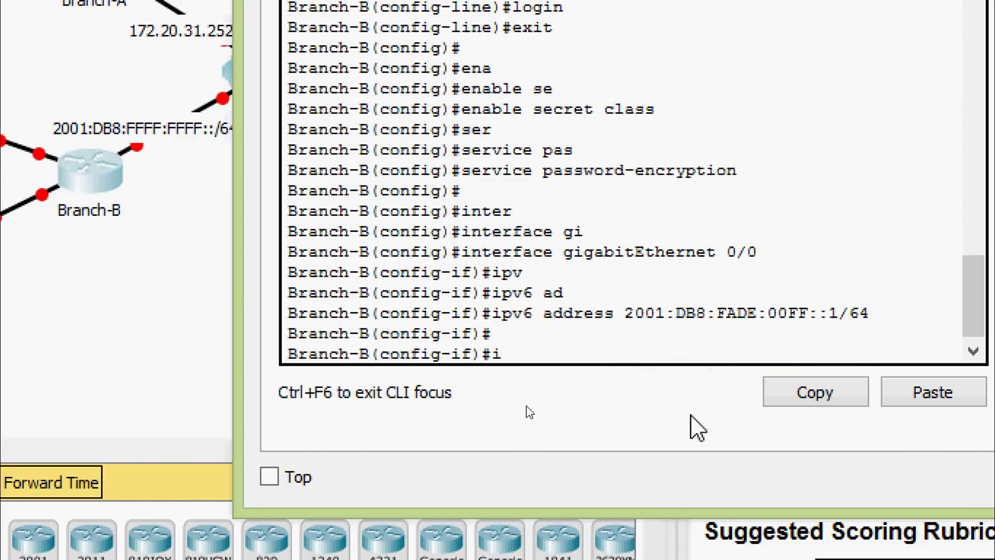
type("pv")
key("Tab")
type("ad")
key("Tab")
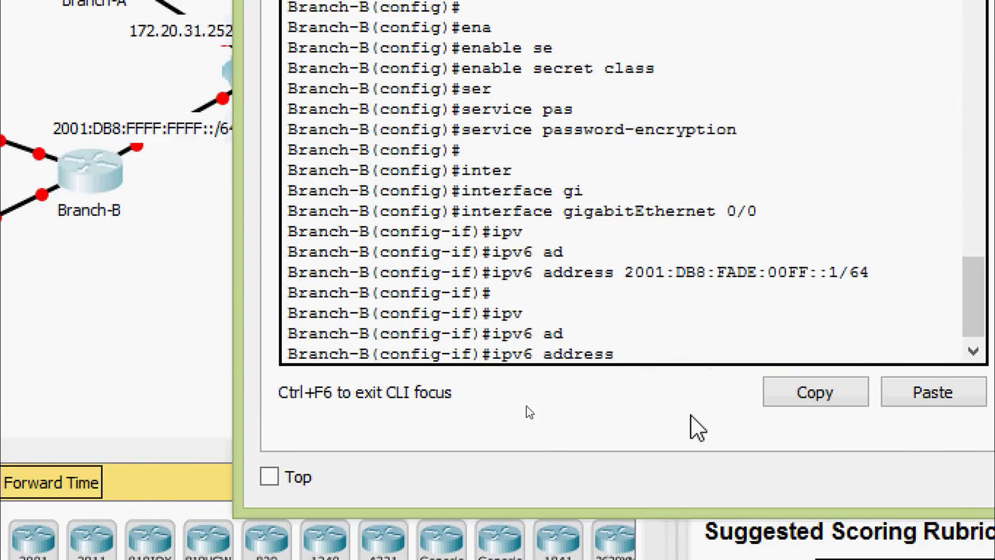
type("FE80::B ? LINK")
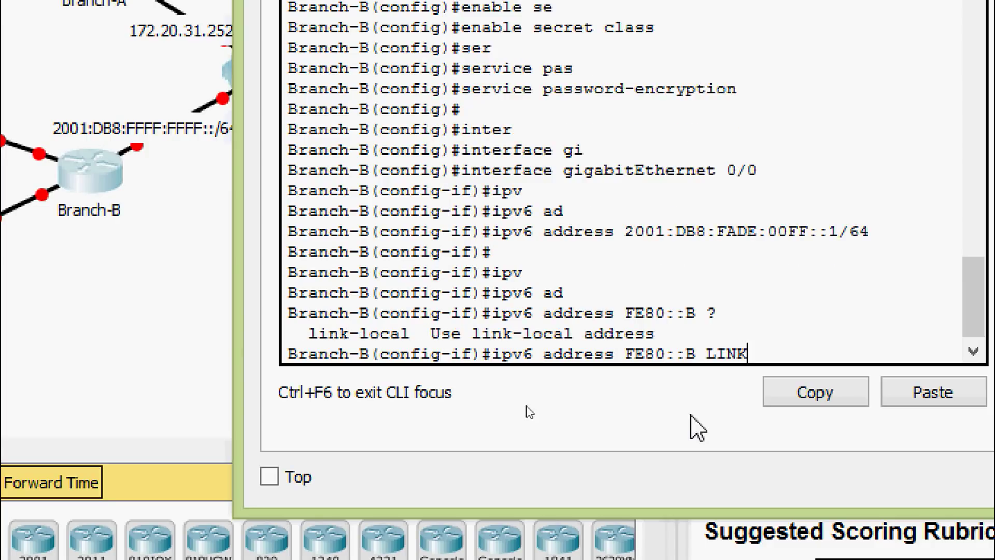
key("Tab")
key("Return")
key("Return")
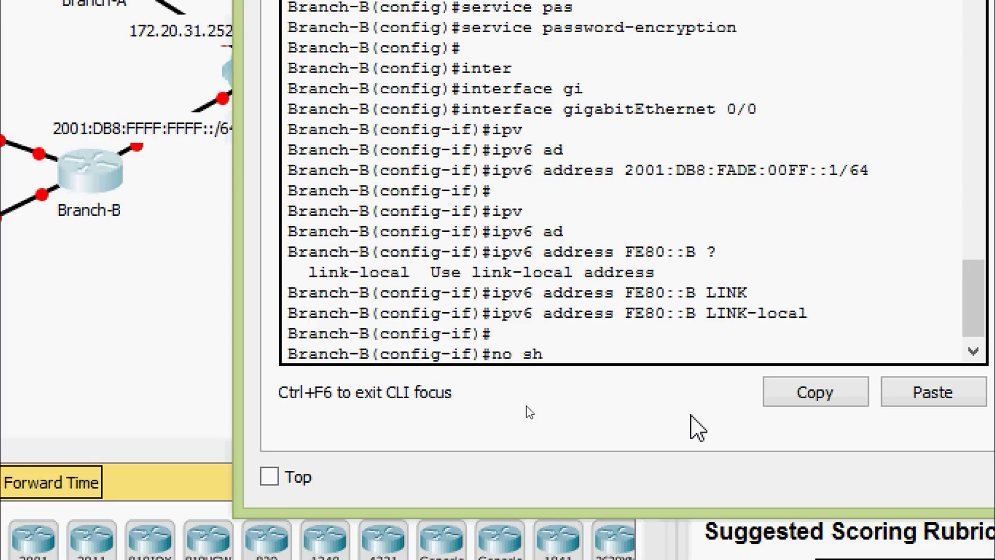
type("ut")
key("Tab")
key("Return")
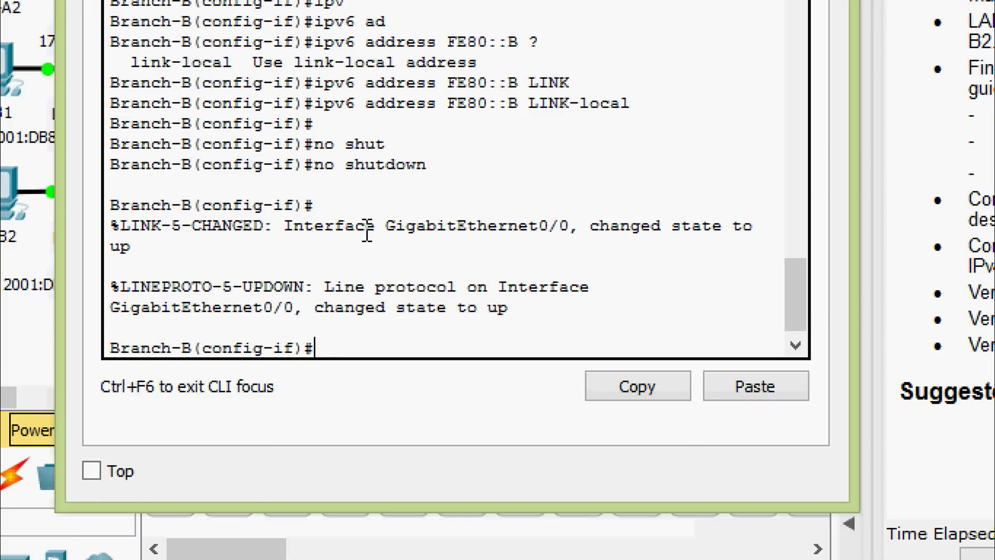
Step: Give Branch-B's G0/1 the IPv6 address 2001:DB8:FADE:0100::1/64
type("int gi")
key("Tab")
type("0")
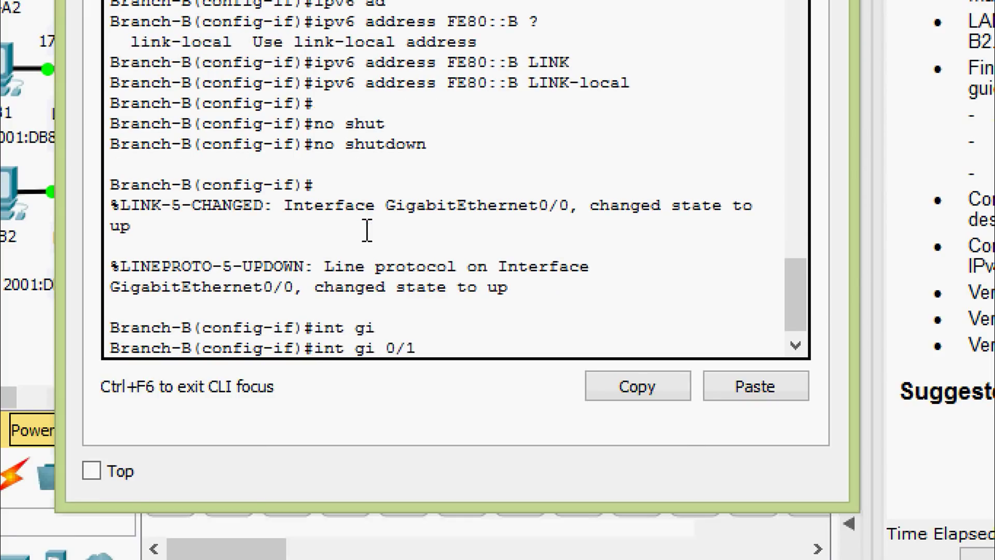
type("/1")
key("Return")
type("ipv")
key("Tab")
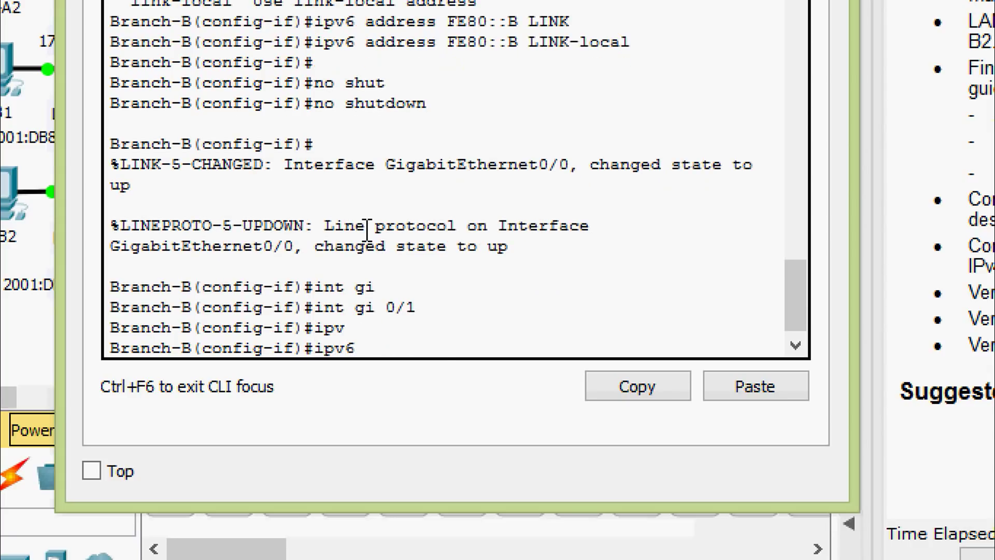
type("ad")
key("Tab")
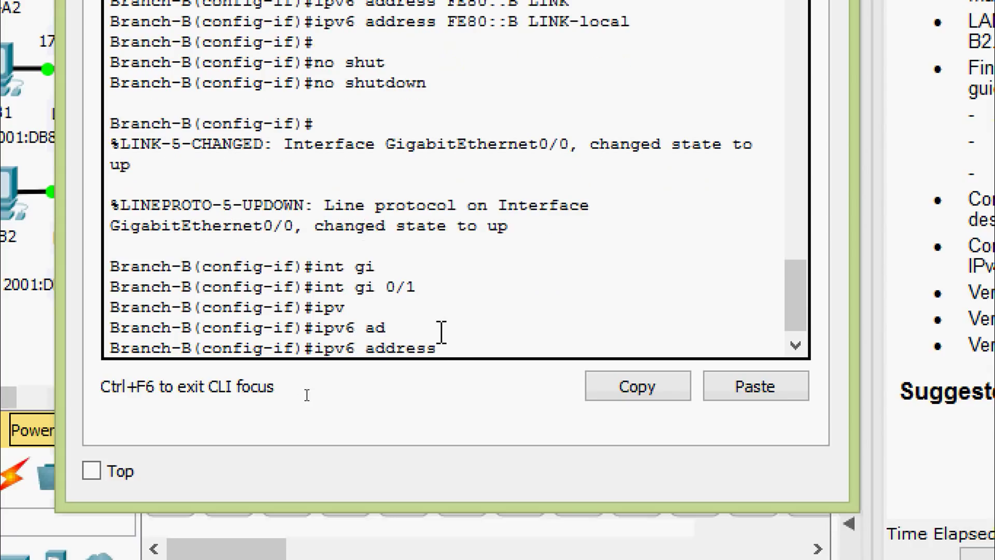
right_click(453, 349)
left_click(474, 387)
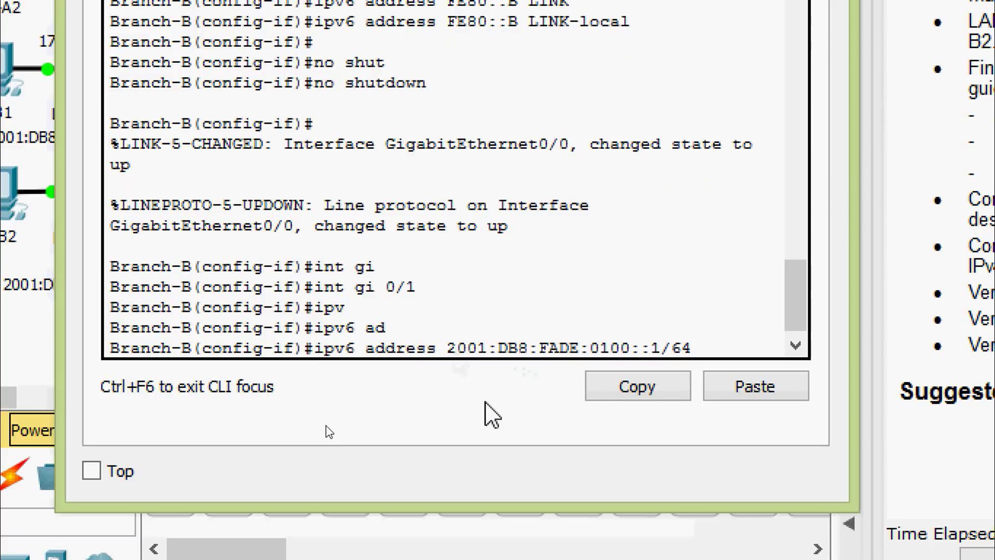
key("Return")
Step: Set G0/1's link-local address to FE80::B and enable it with no shutdown
type("ipv")
key("Tab")
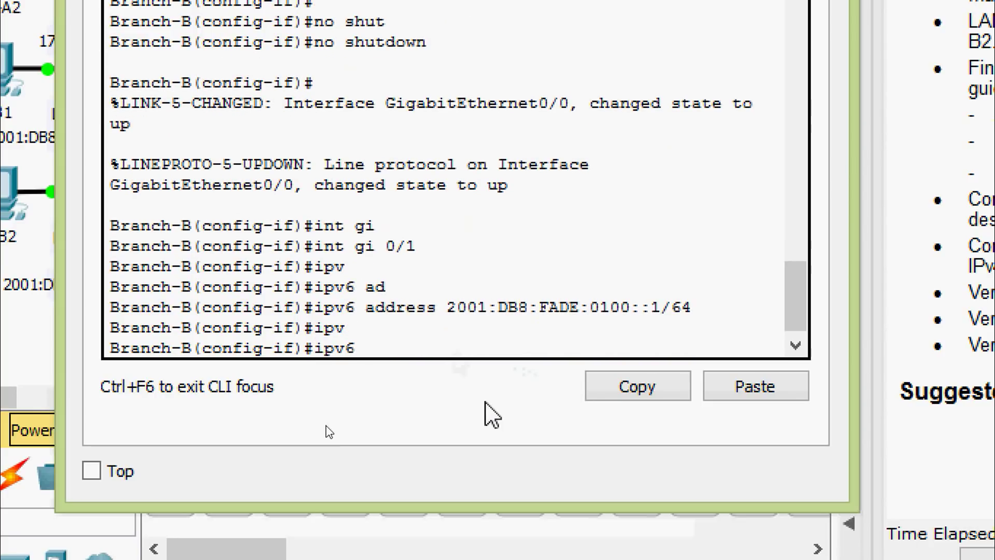
type("ad")
key("Tab")
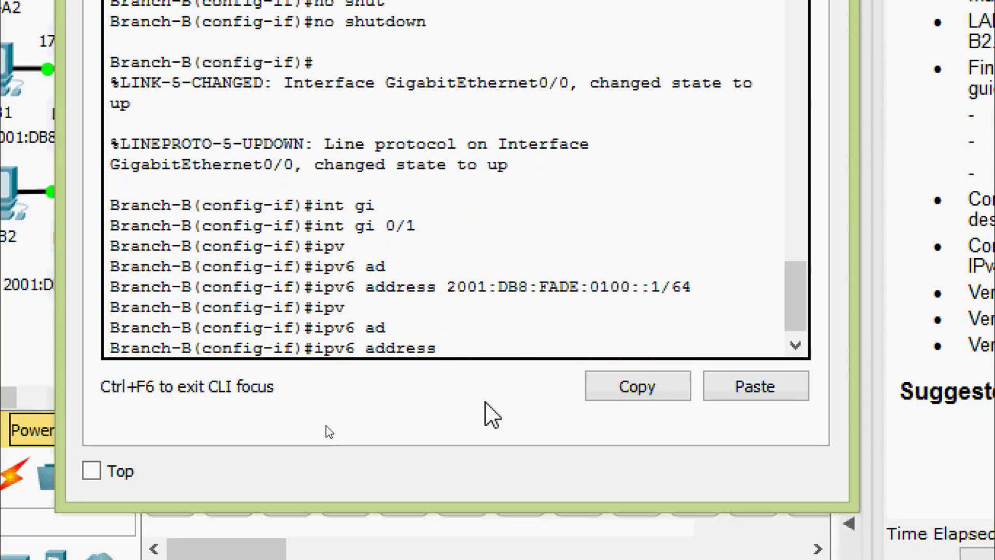
type("FE80::B LI")
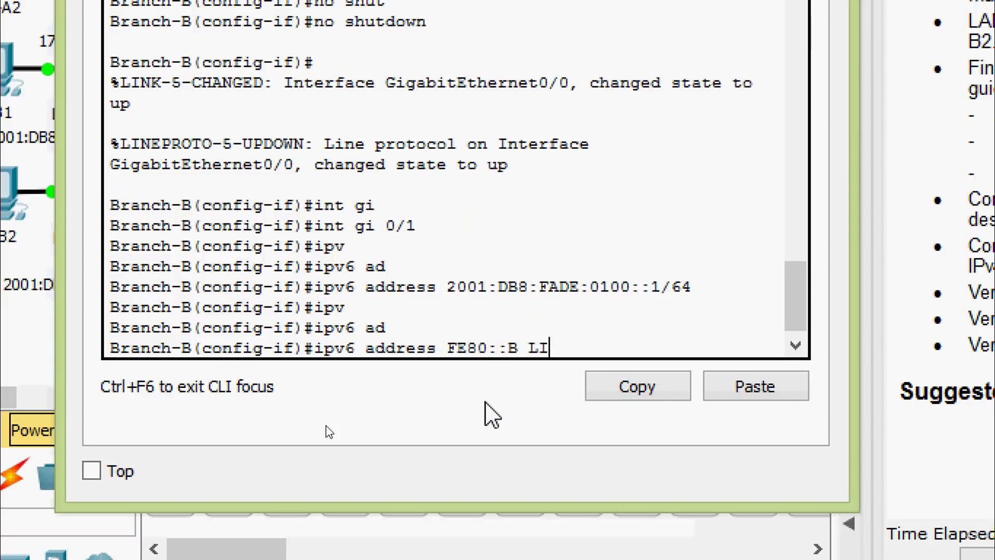
key("Tab")
key("Return")
key("Return")
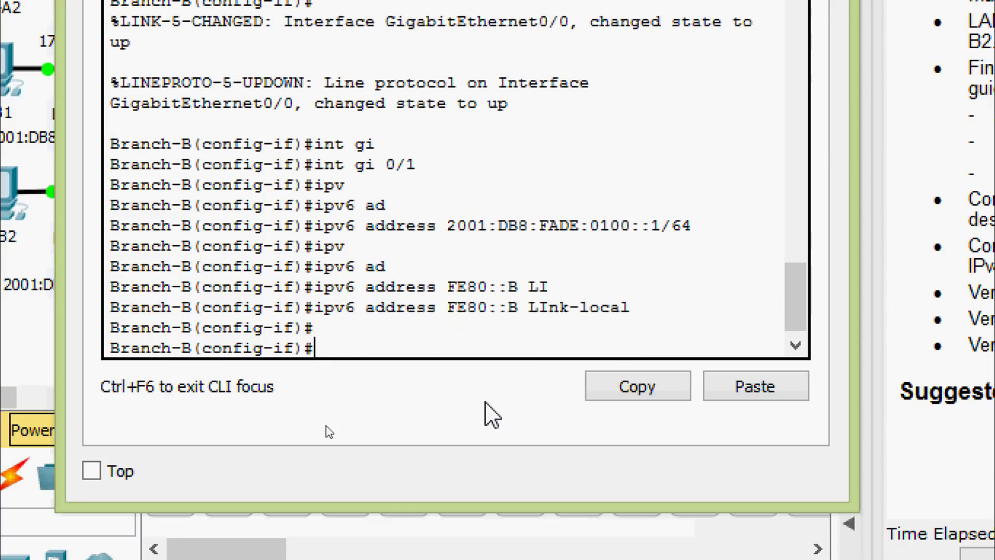
type("NO SH")
key("Tab")
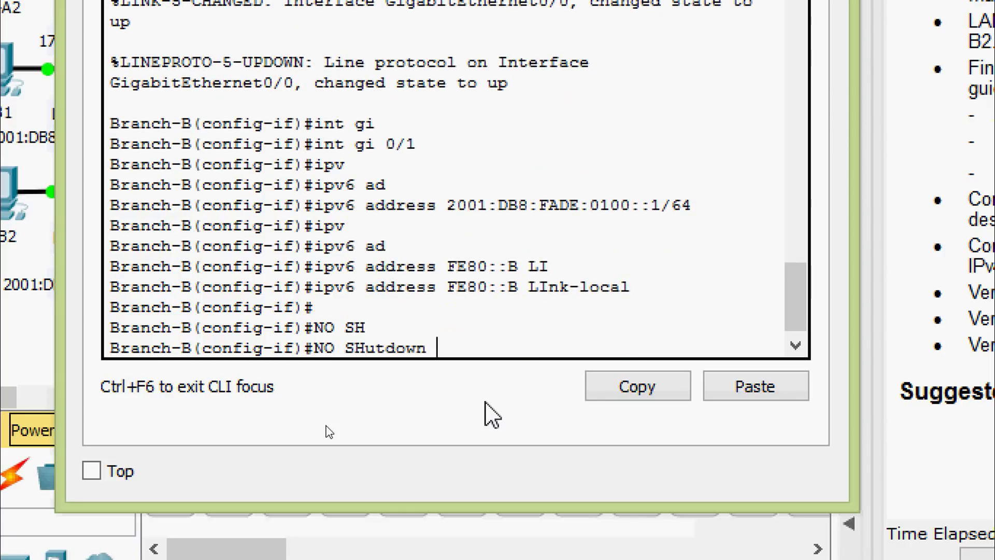
key("Return")
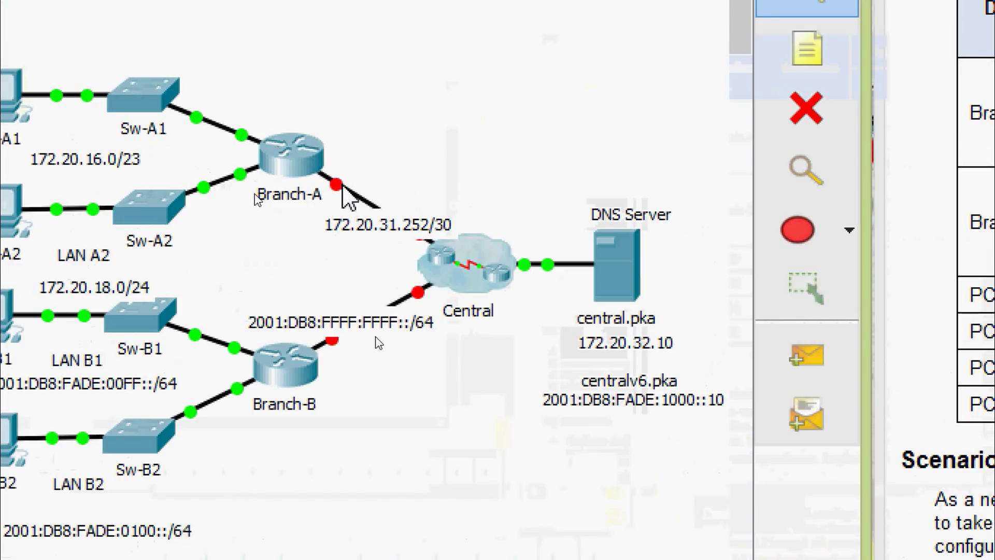
Step: Reopen the Branch-A router's window from the topology to reach its command line
mouse_move(343, 188)
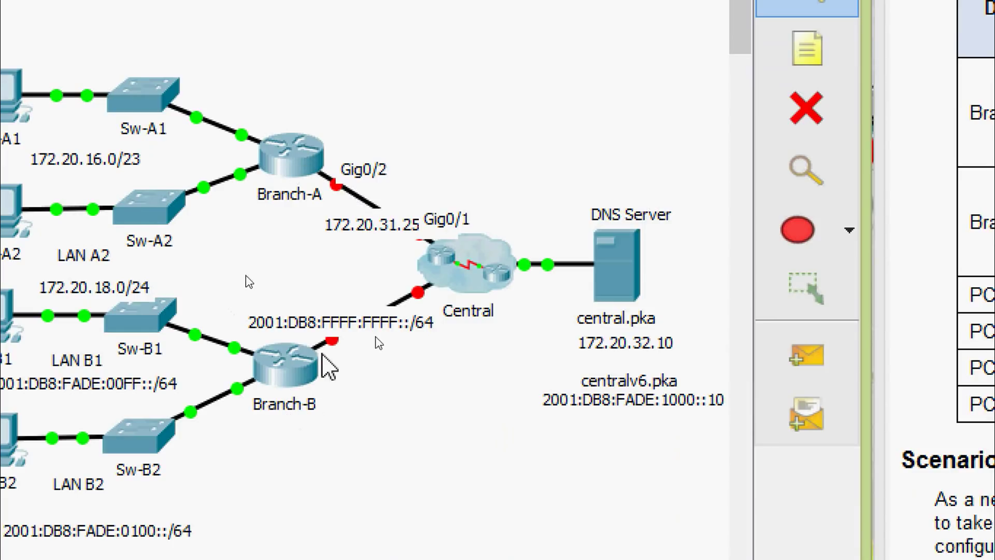
mouse_move(331, 340)
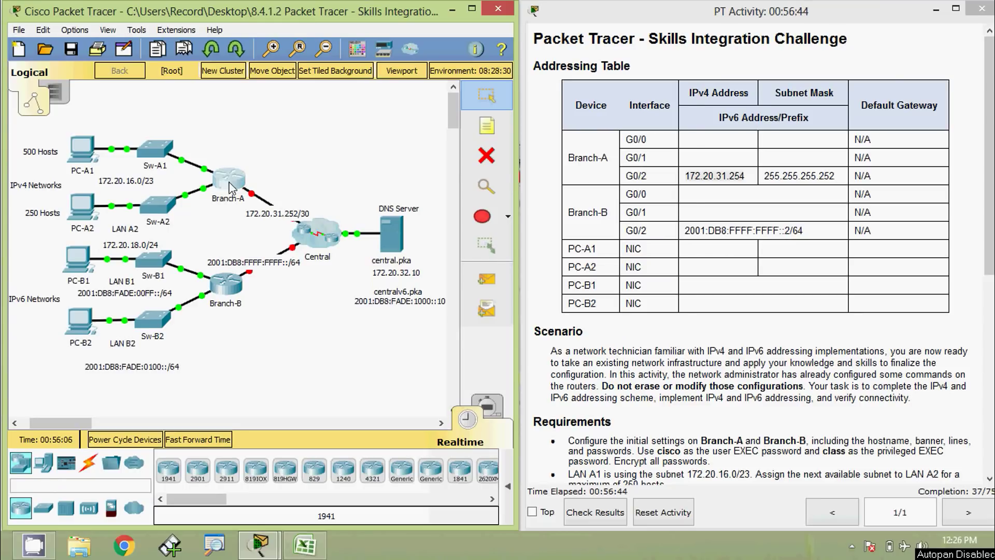
left_click(236, 185)
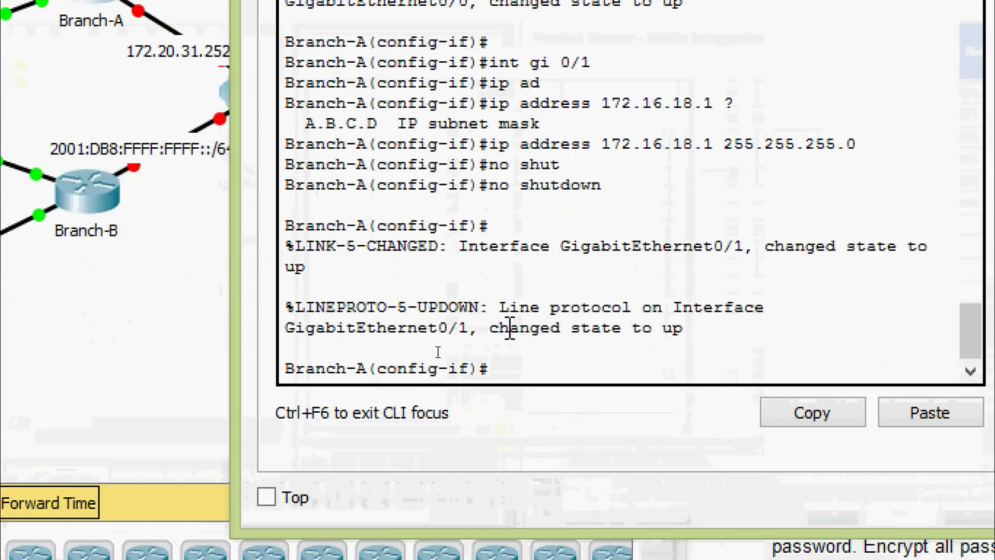
Step: Assign 172.20.31.254 255.255.255.252 to Branch-A's interface G0/2
type("int ")
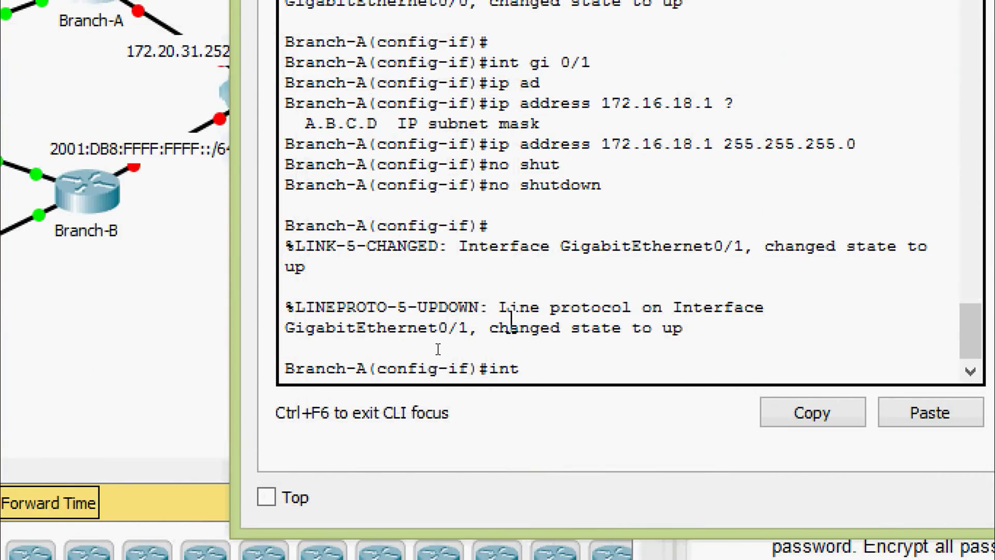
type("gi")
key("Tab")
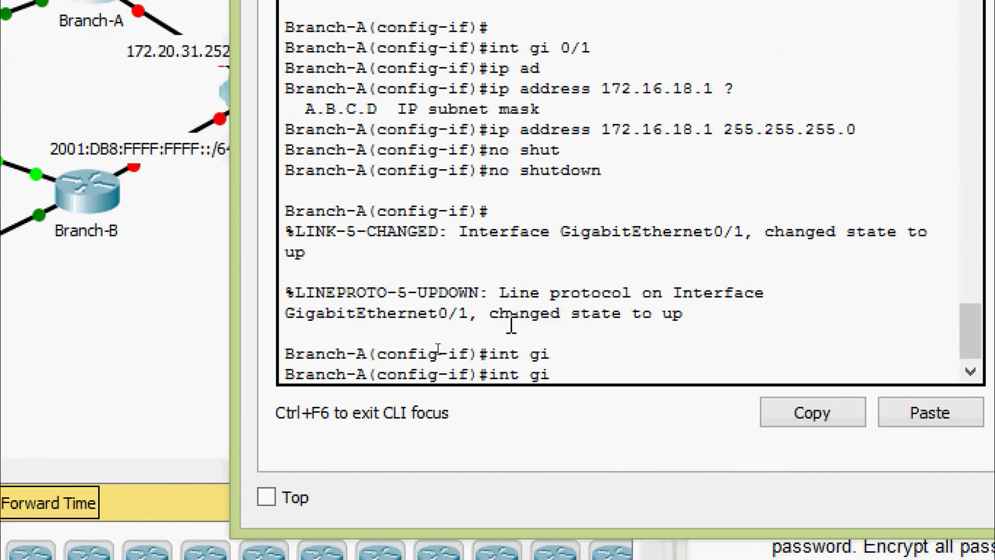
type("0/2")
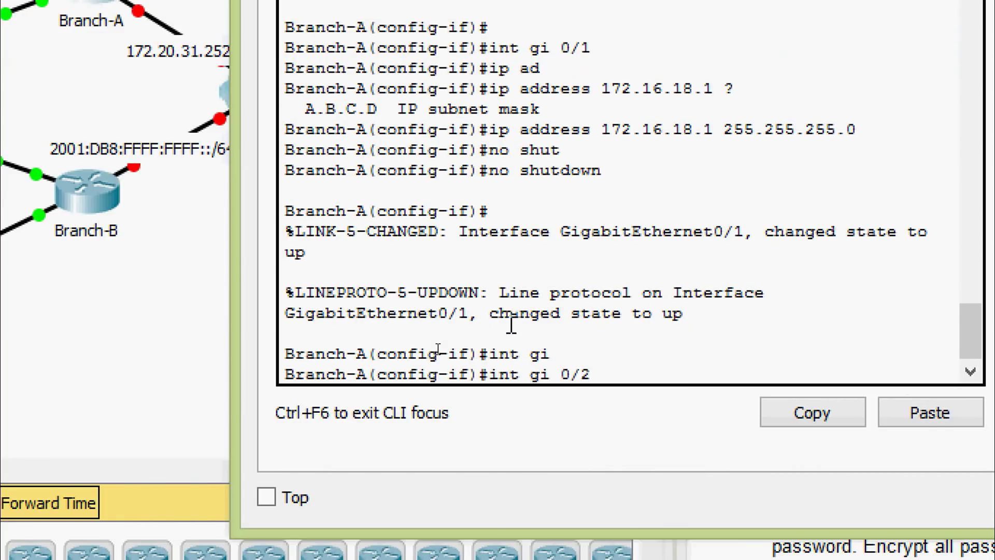
key("Return")
type("ip ad")
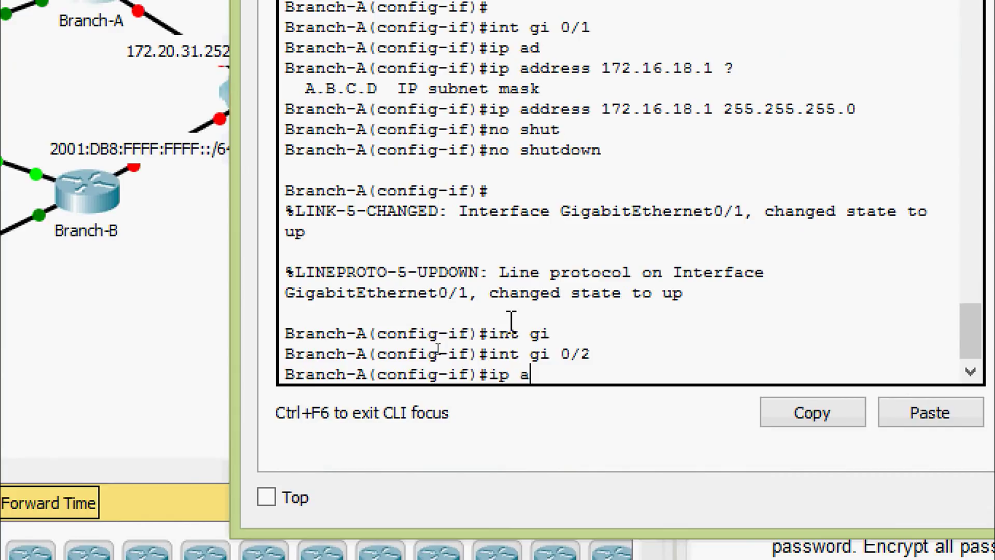
key("Tab")
right_click(618, 363)
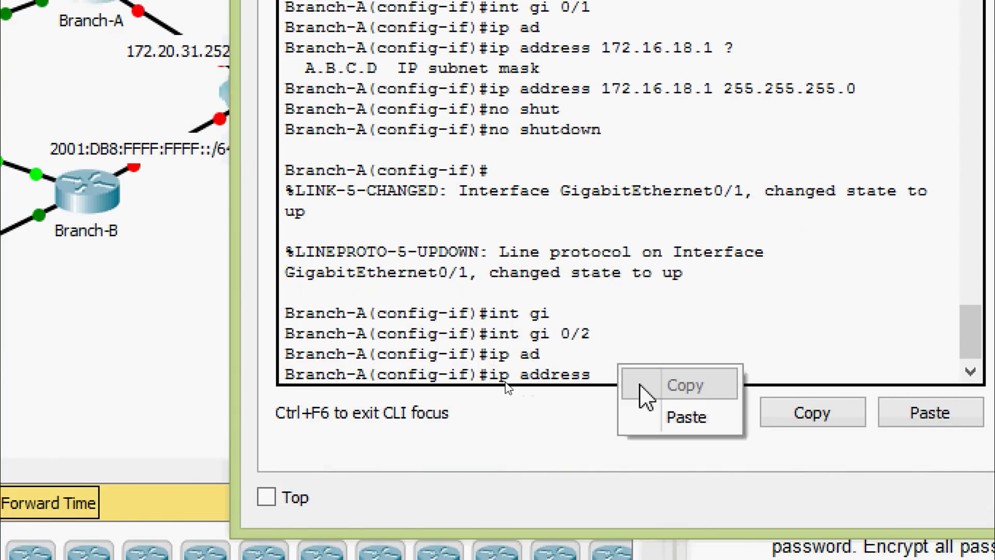
left_click(656, 415)
type("?")
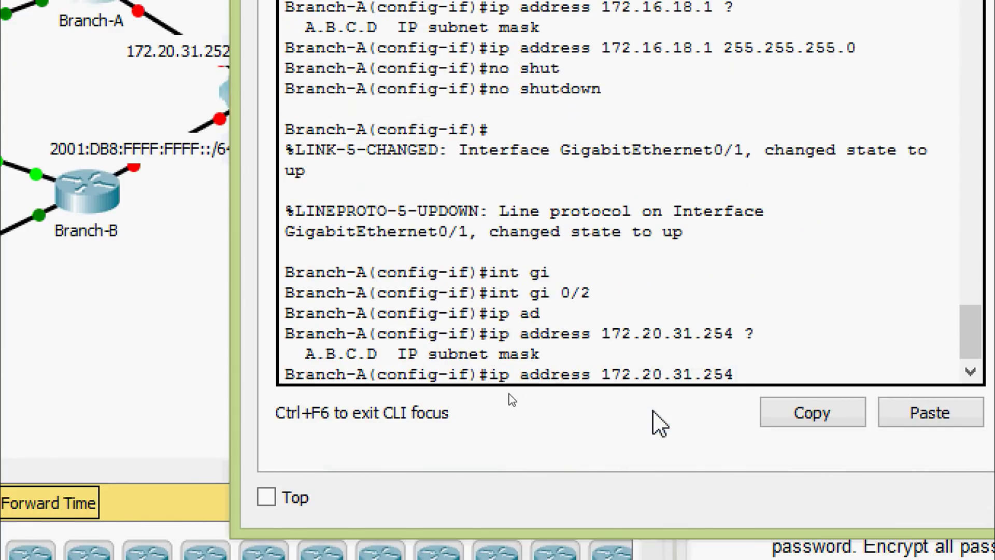
type("255.255")
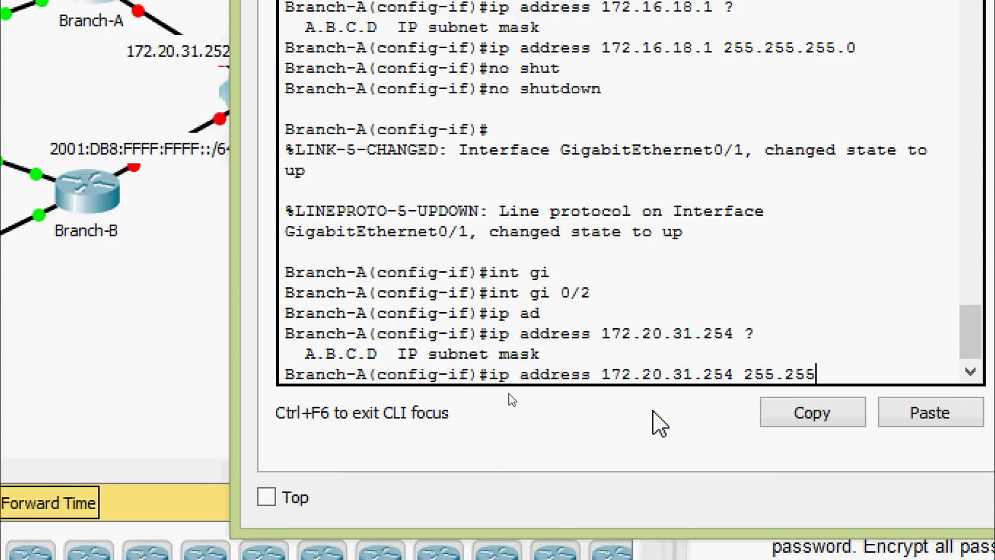
type(".255.252")
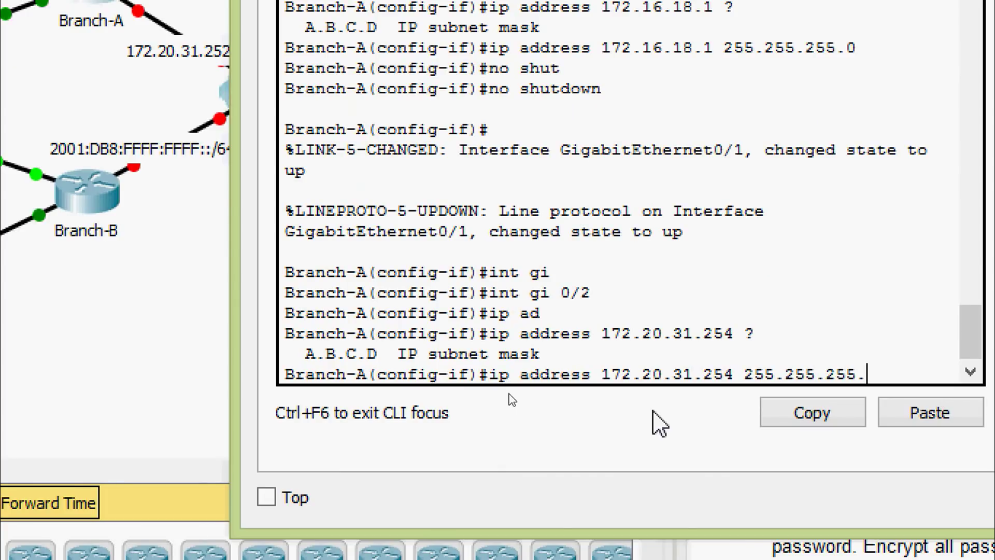
key("Return")
key("Return")
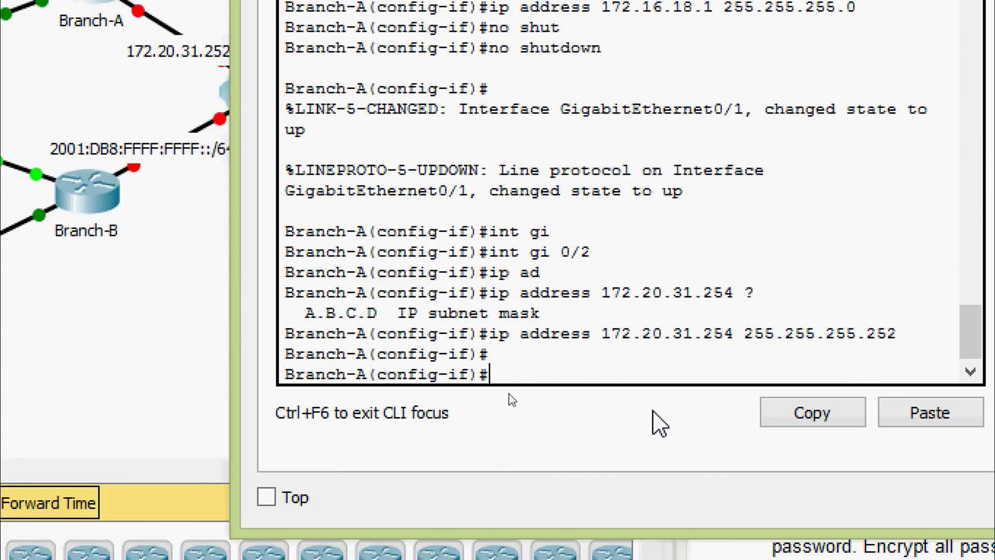
Step: Bring Branch-A's G0/2 up with no shutdown and open Branch-B's window
type("no shut")
key("Tab")
key("Return")
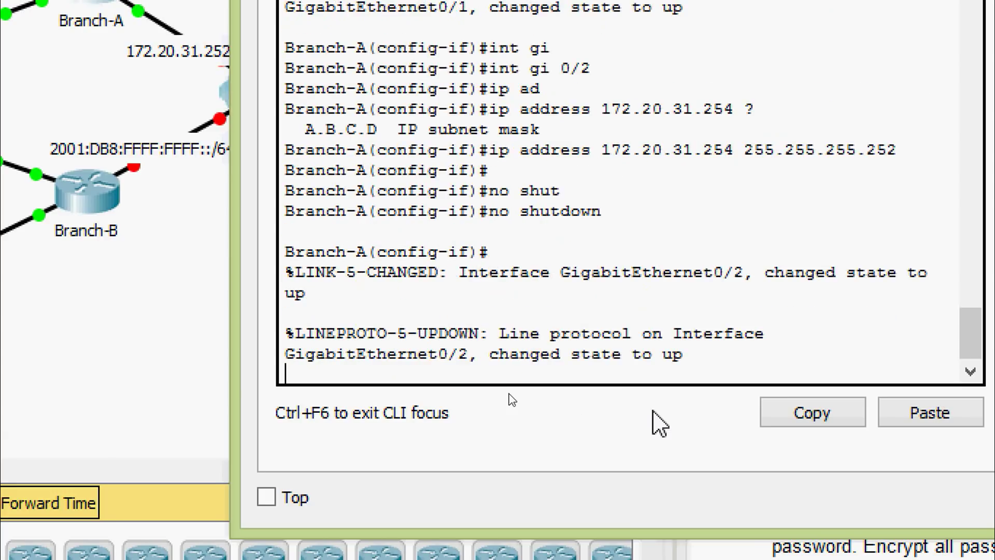
key("Return")
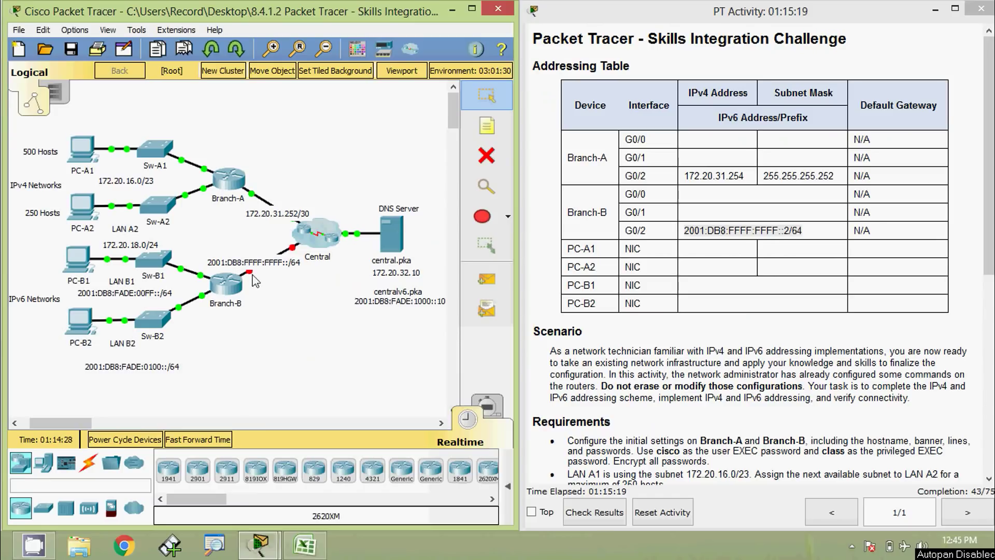
mouse_move(251, 278)
left_click(234, 289)
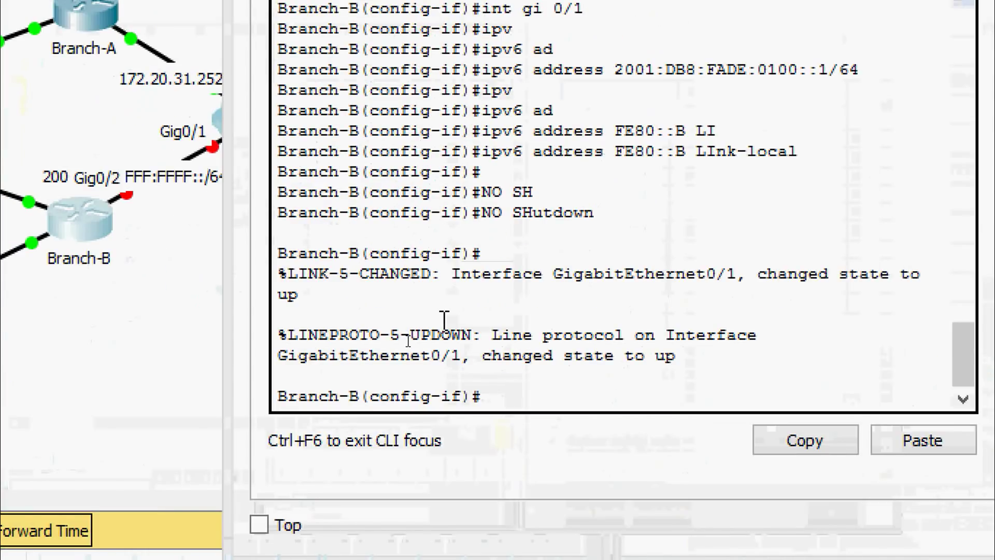
Step: Give Branch-B's Gi0/2 the IPv6 address 2001:DB8:FFFF:FFFF::2/64
left_click(520, 394)
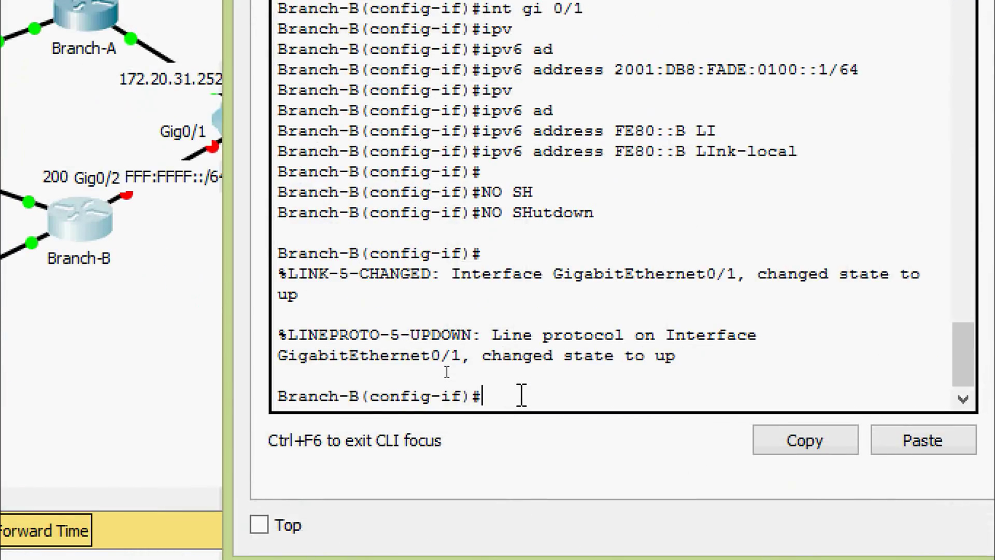
type("int gi 0/2")
key("Return")
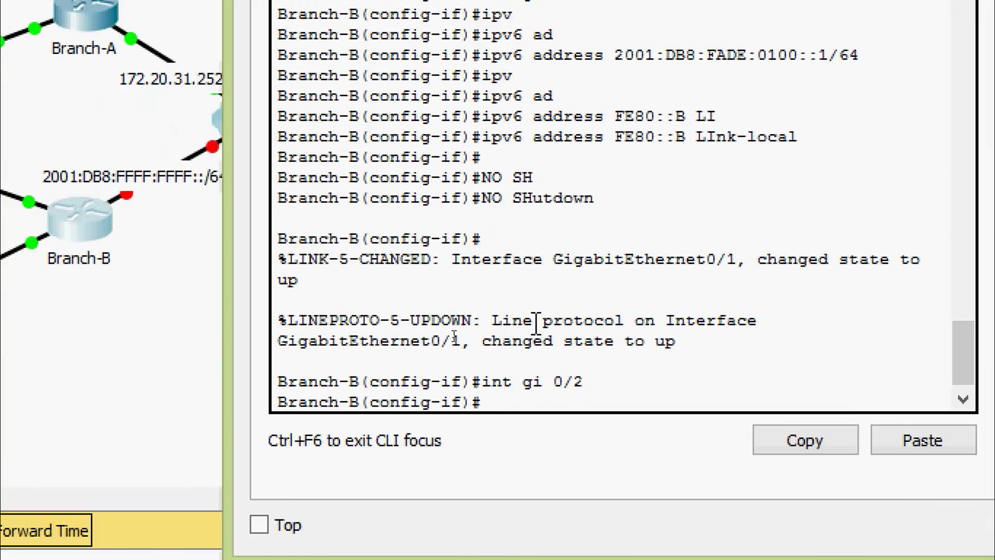
type("ipv")
key("Tab")
type("ad")
key("Tab")
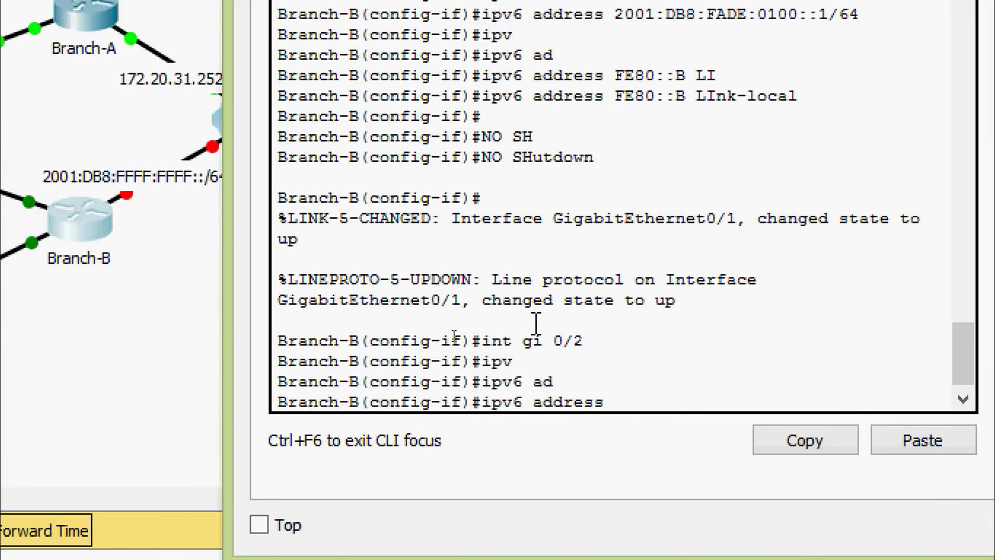
right_click(634, 402)
left_click(674, 449)
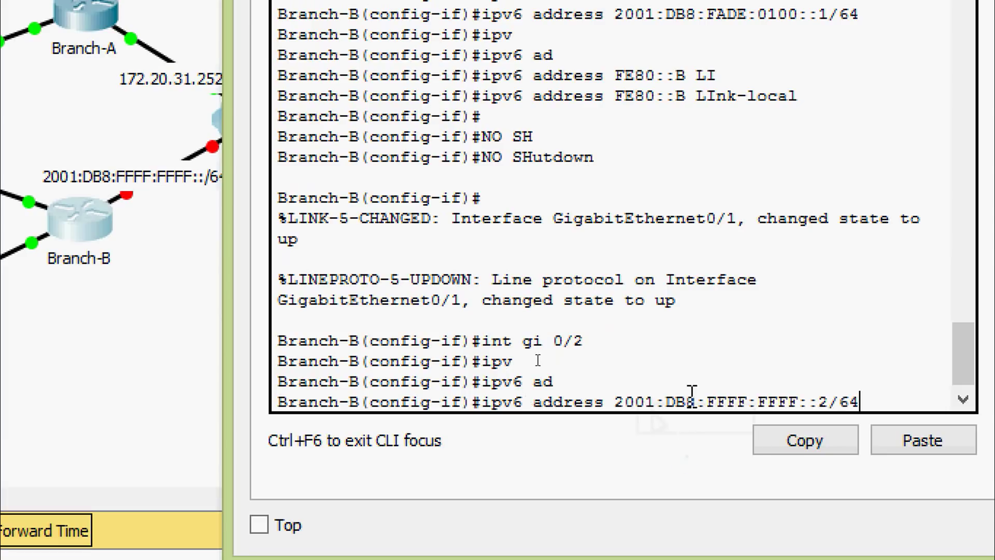
key("Return")
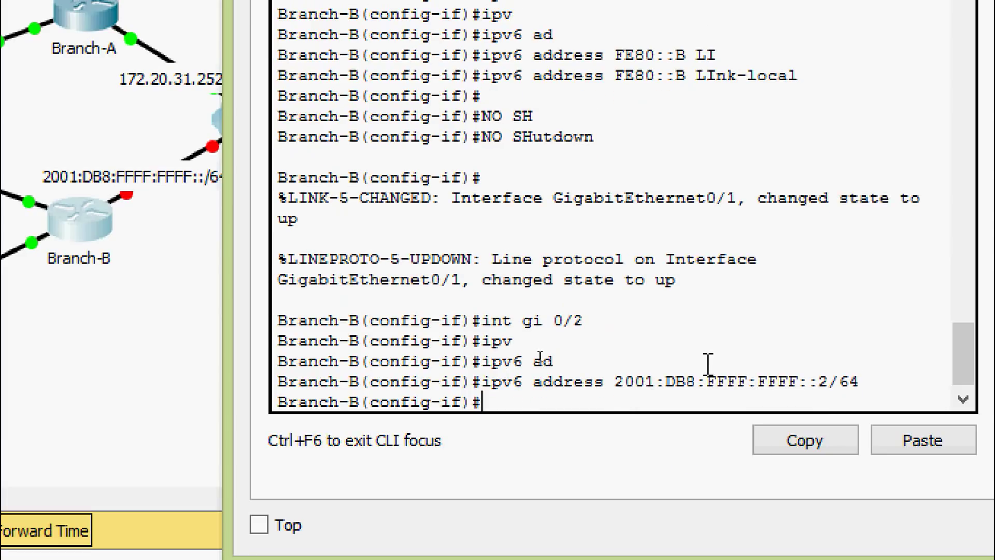
Step: Set Gi0/2's link-local address to FE80::B and enable the interface
type("ipv")
key("Tab")
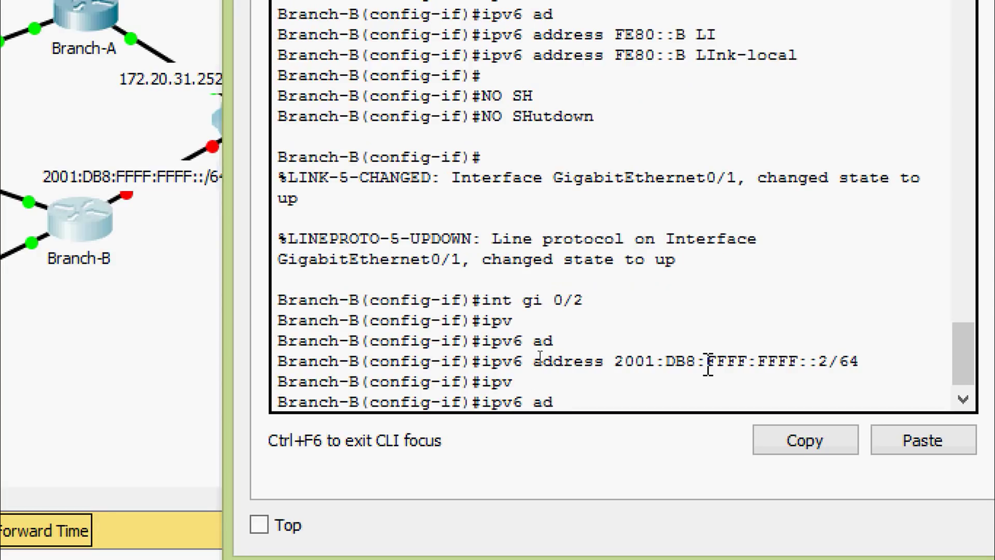
type("ad")
key("Tab")
type("FE")
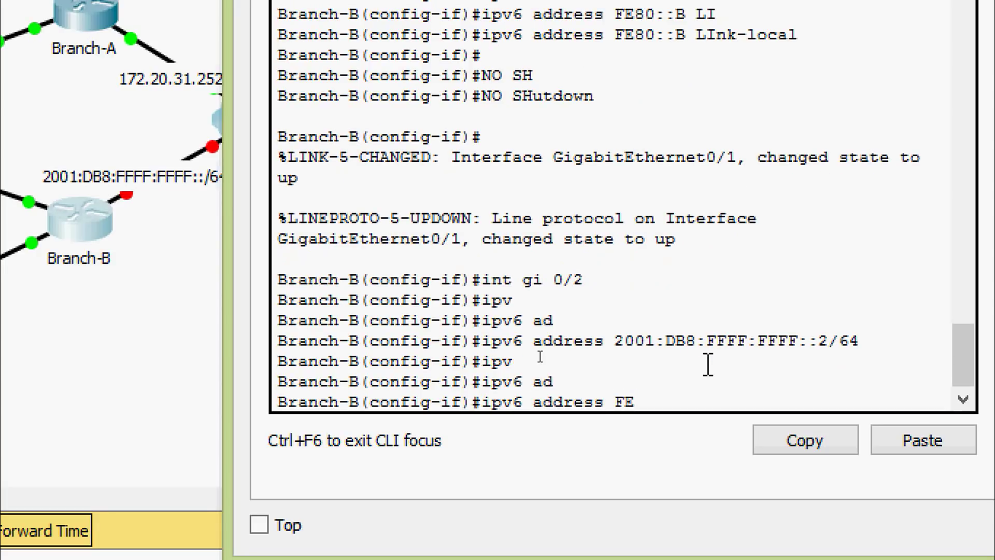
type("80::B ?")
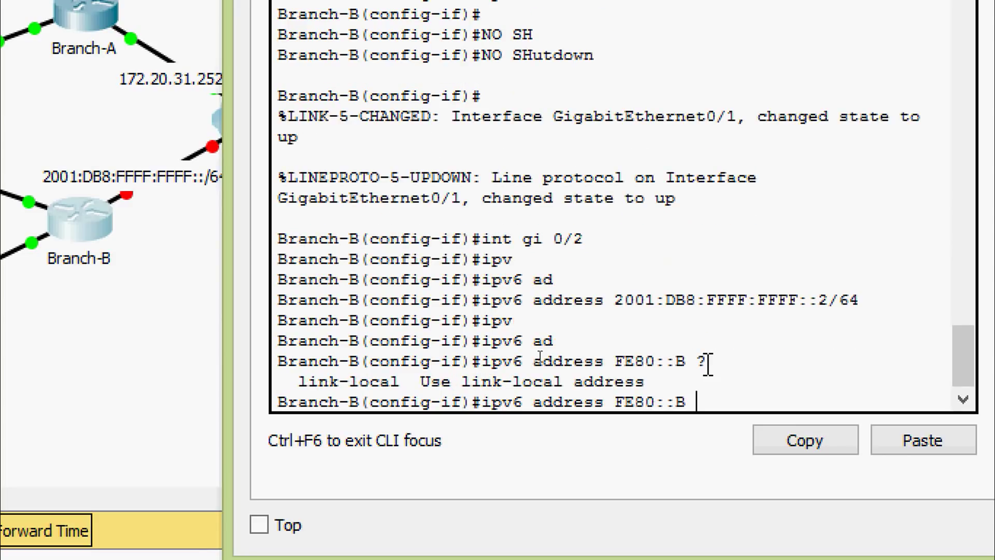
type("LI")
key("Tab")
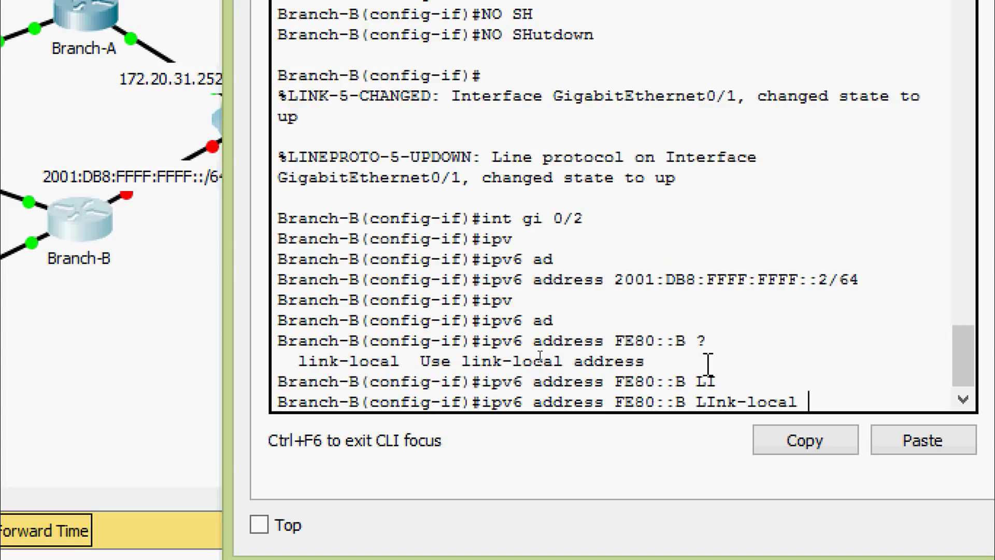
key("Return")
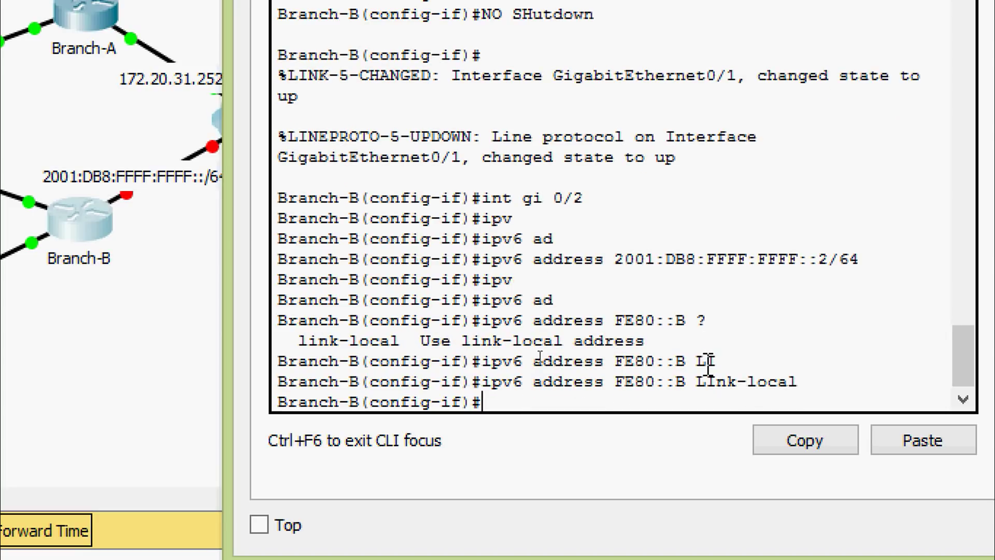
type("no sh")
key("Tab")
key("Return")
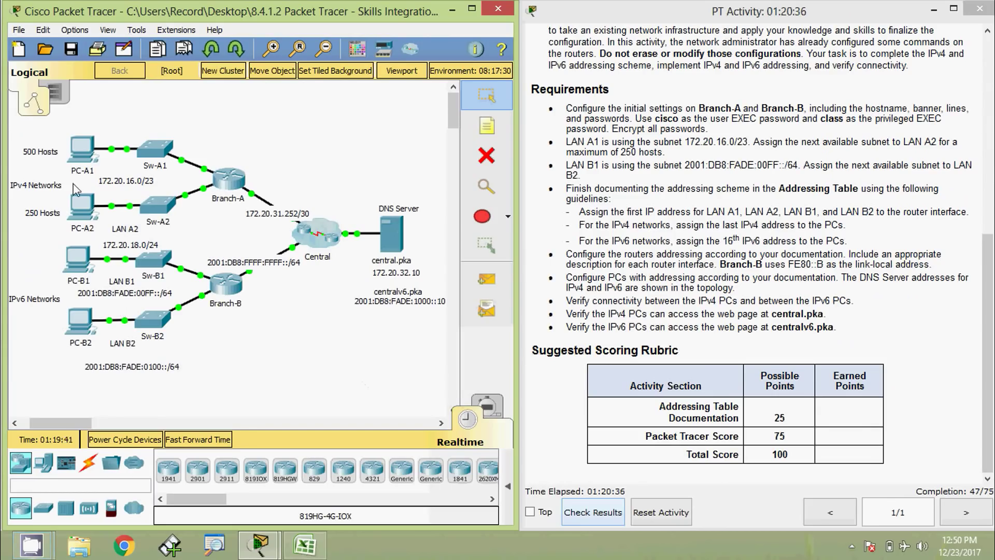
Step: In PC-A1's IP Configuration, set IP 172.20.17.254 with mask 255.255.254.0
left_click(78, 153)
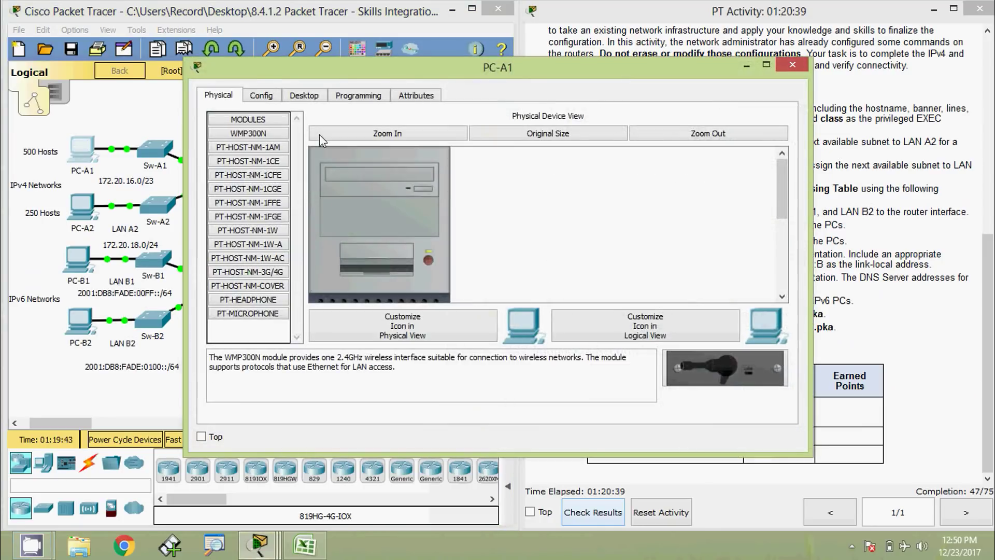
left_click(305, 95)
left_click(286, 175)
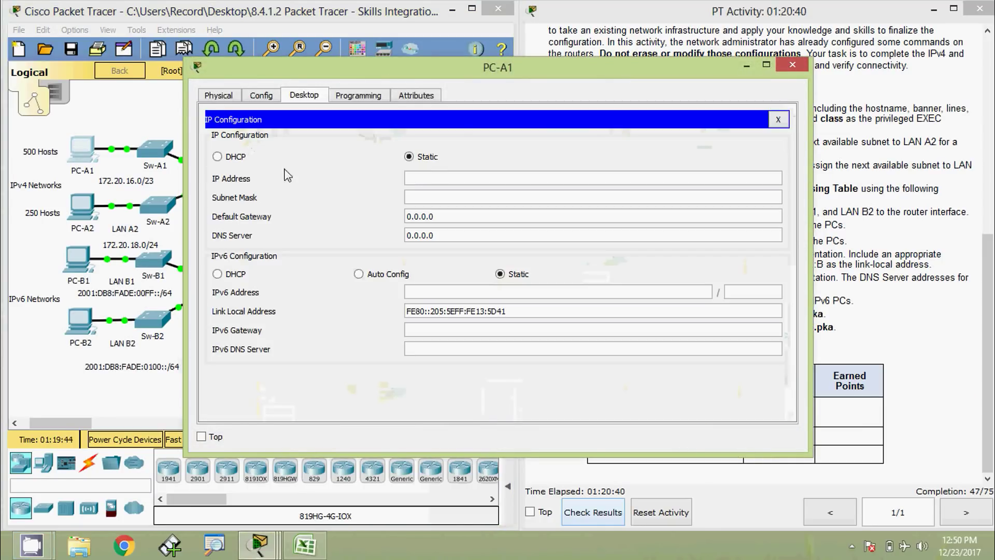
left_click(437, 177)
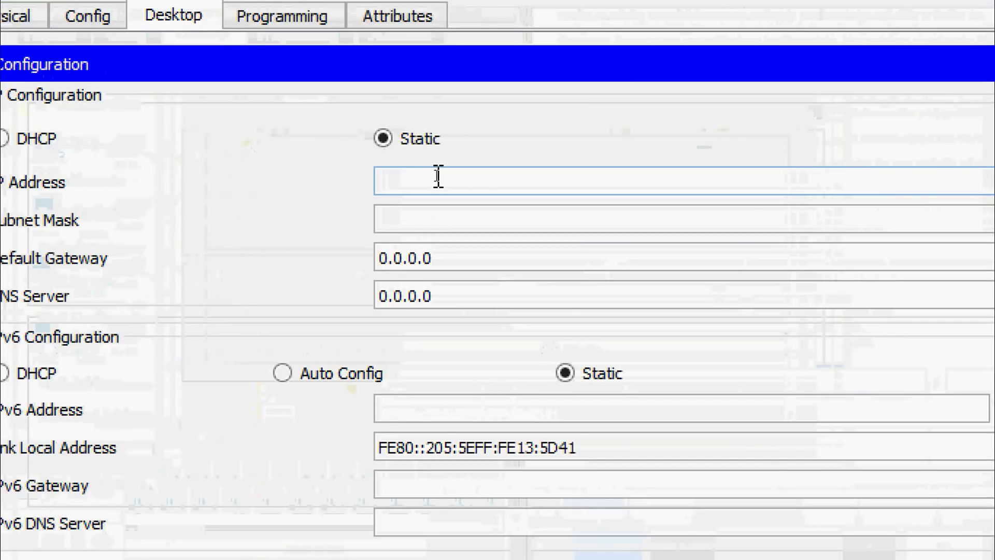
type("172.20.17.254")
left_click(447, 217)
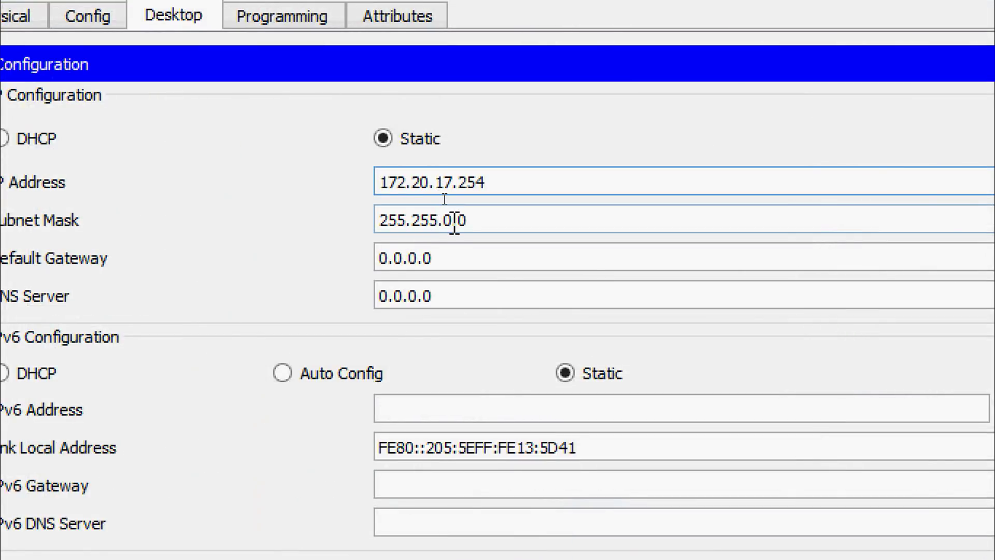
double_click(448, 220)
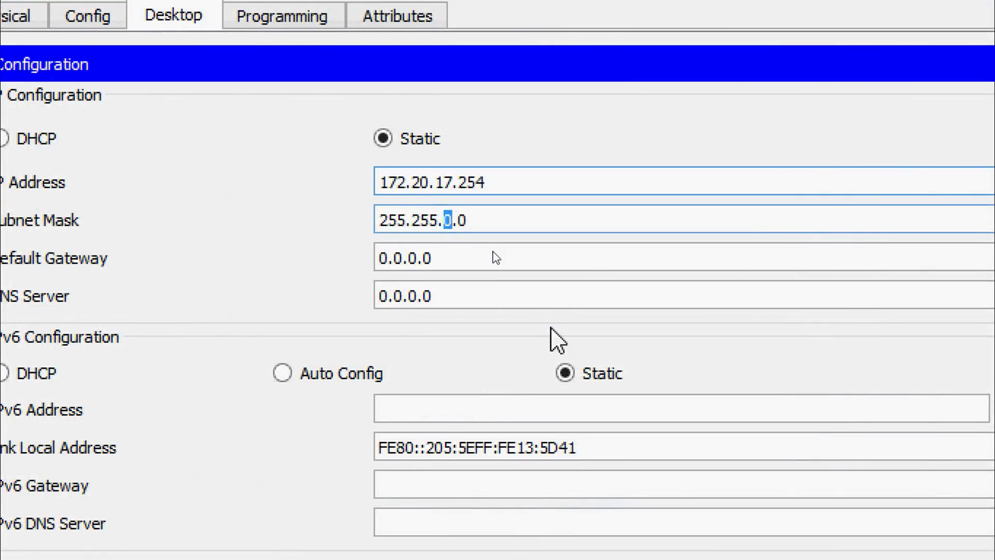
type("254")
Step: Set PC-A1's default gateway to 172.20.16.1 and DNS server to 172.20.32.10
key("Tab")
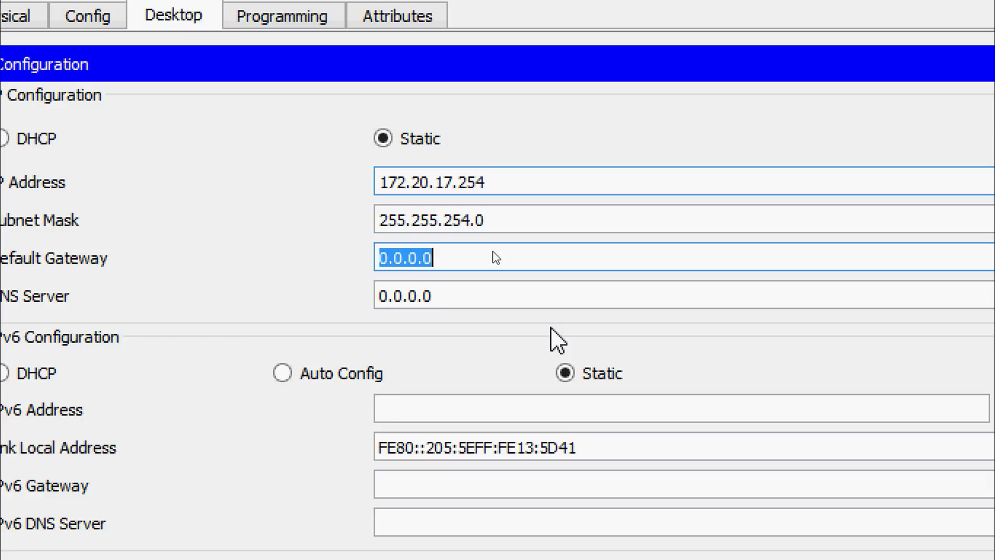
type("172.20.17.254")
key("BackSpace")
key("BackSpace")
key("BackSpace")
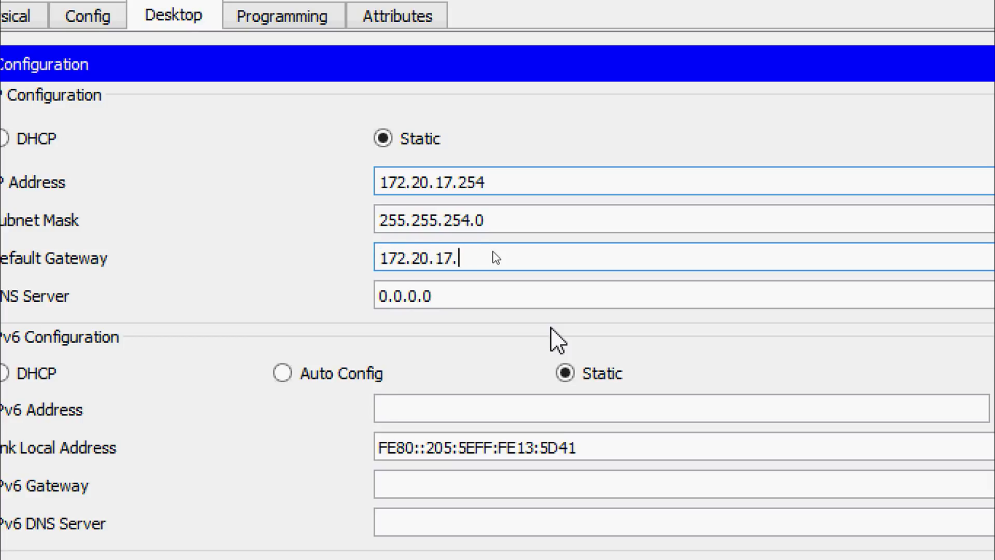
key("BackSpace")
key("BackSpace")
type("16.1")
left_click(426, 299)
left_click_drag(426, 298, 343, 304)
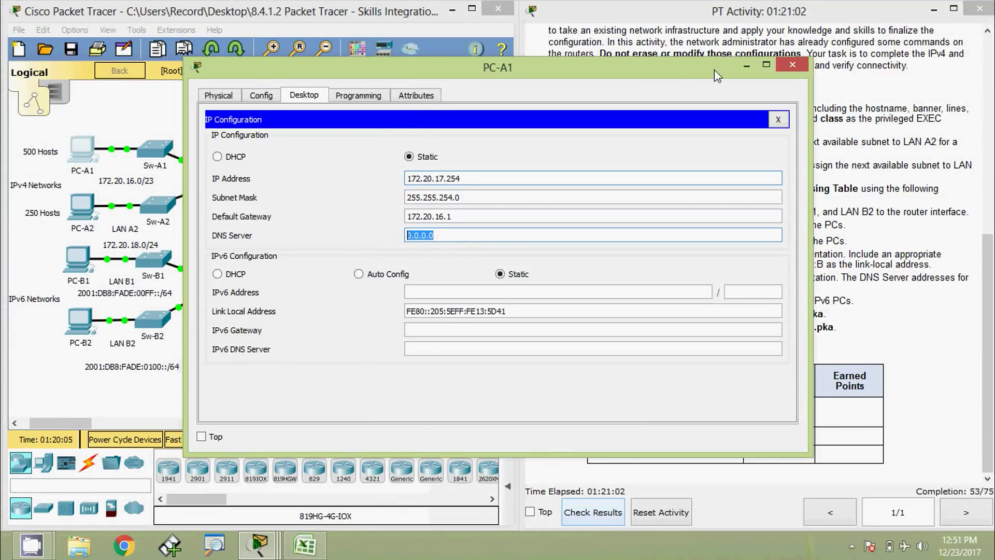
left_click_drag(809, 452, 519, 259)
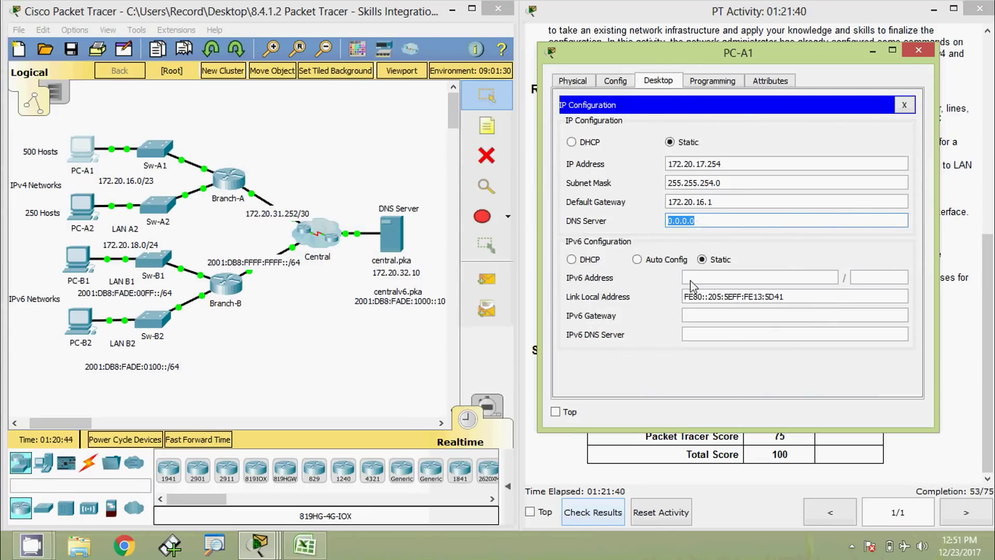
type("172.20.32.10")
left_click(693, 284)
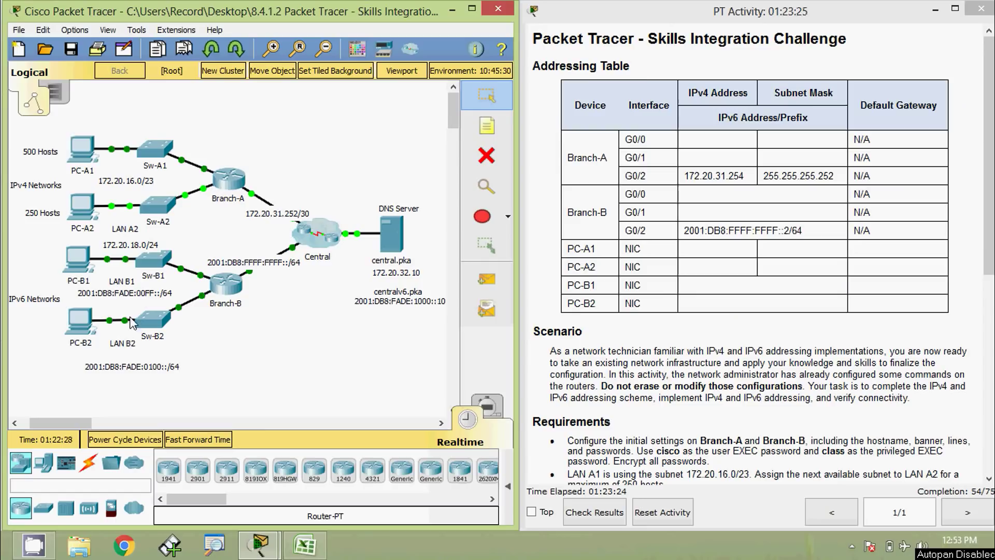
Step: Open PC-A2, resize and move its window off the topology, and bring up IP Configuration
left_click(81, 205)
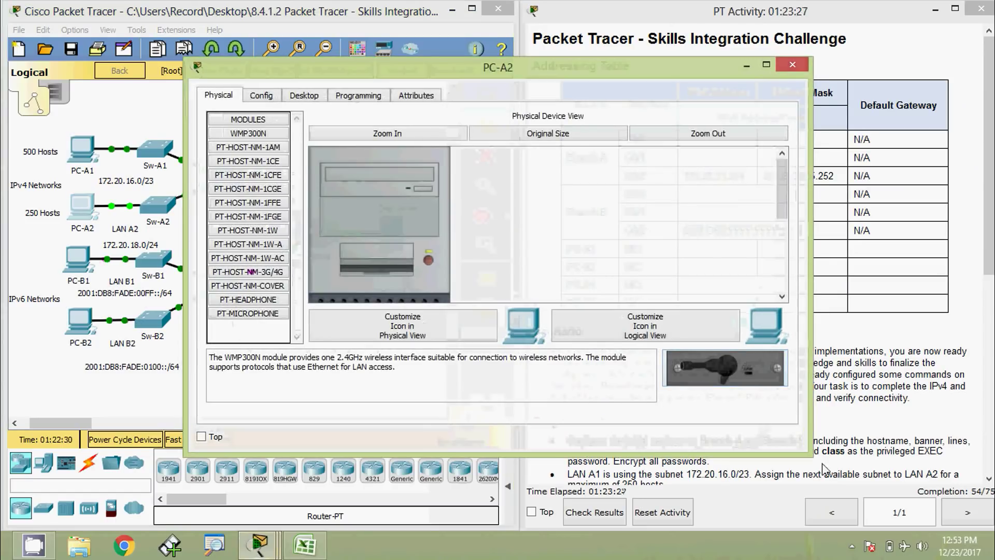
left_click_drag(809, 454, 580, 443)
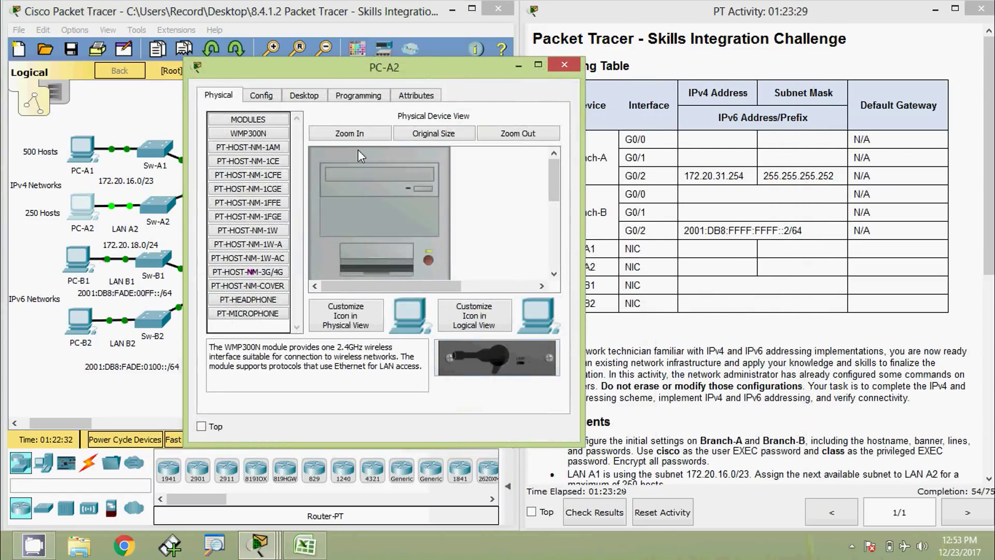
left_click_drag(346, 72, 680, 85)
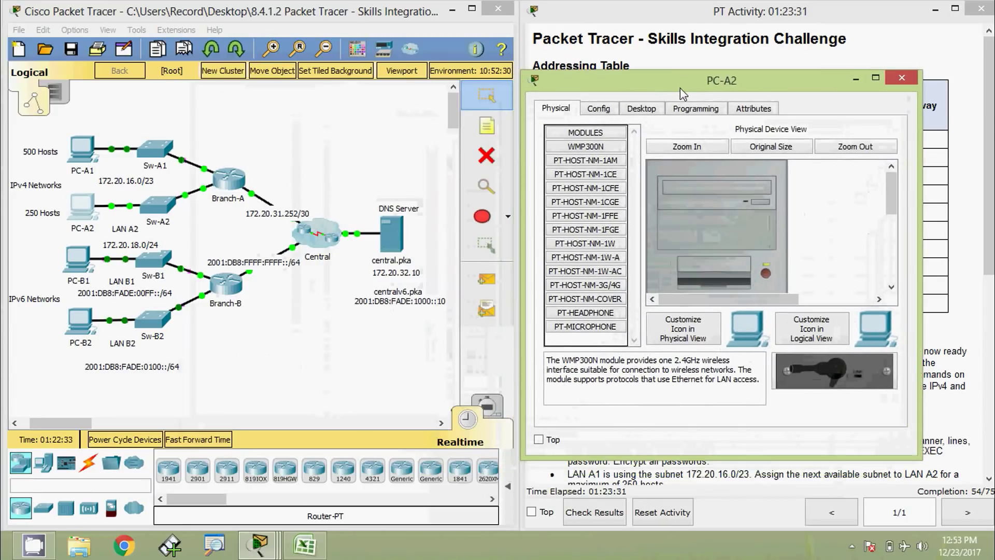
left_click(643, 109)
left_click(598, 162)
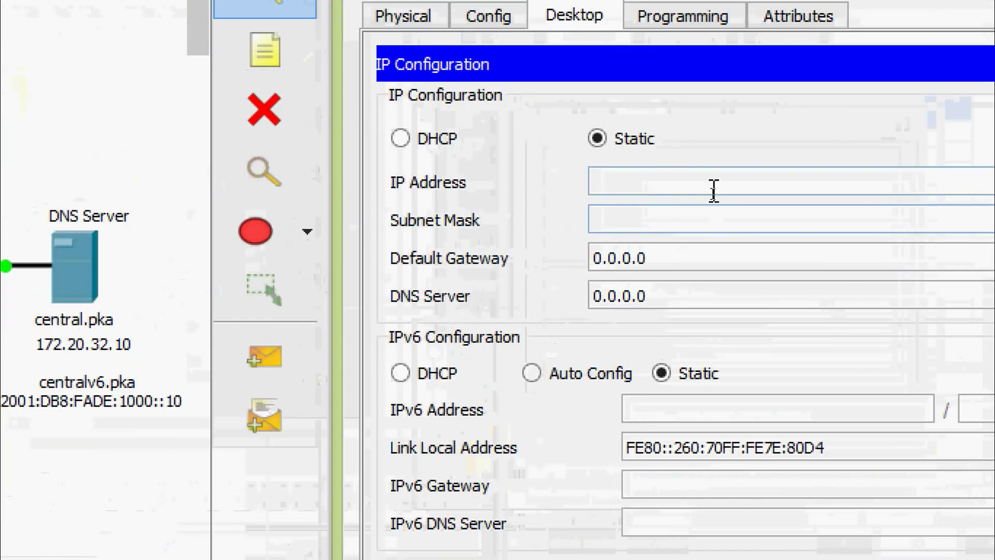
Step: Give PC-A2 IPv4 172.20.18.254, mask 255.255.255.0, gateway 172.20.18.1 and DNS 172.20.32.10
left_click(714, 191)
type("172.20.18.254")
left_click(700, 216)
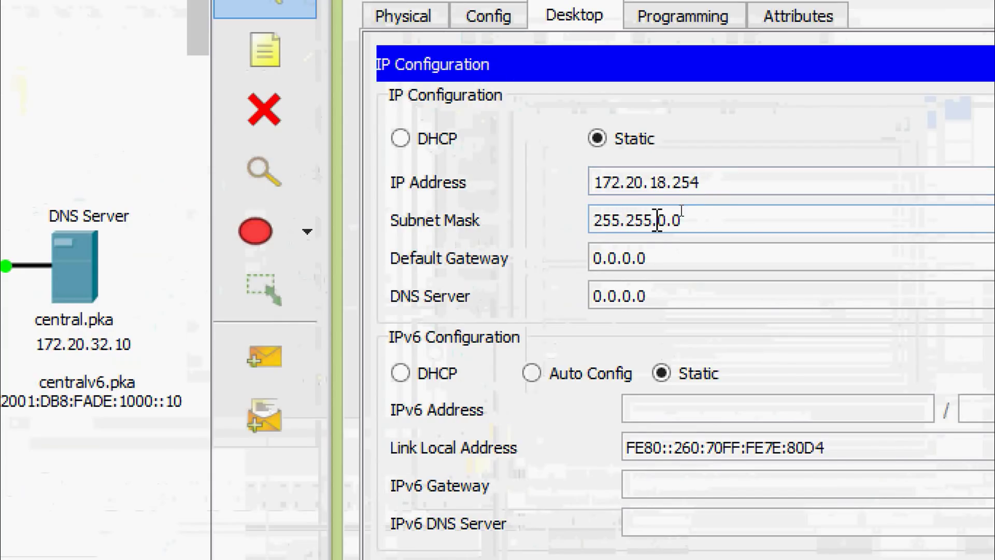
double_click(663, 219)
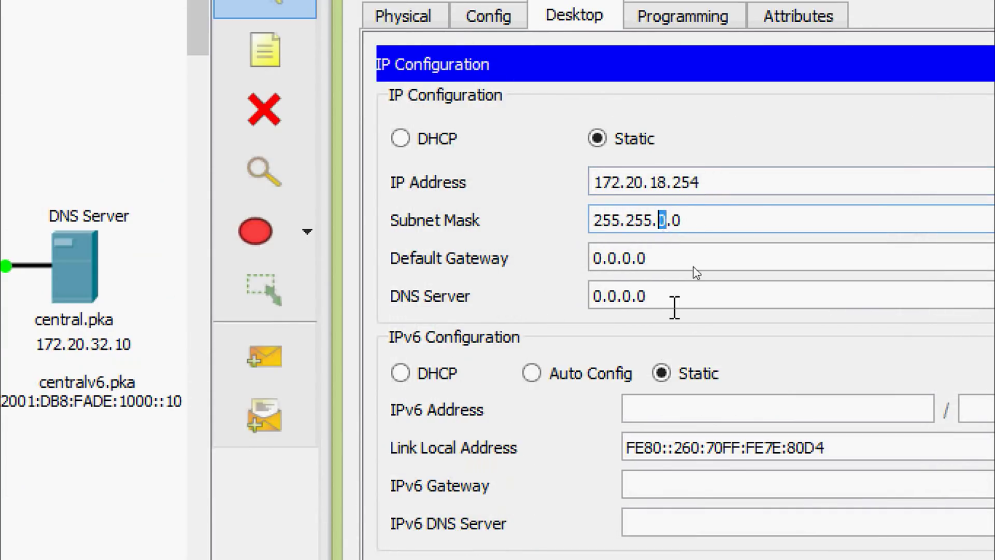
type("255.")
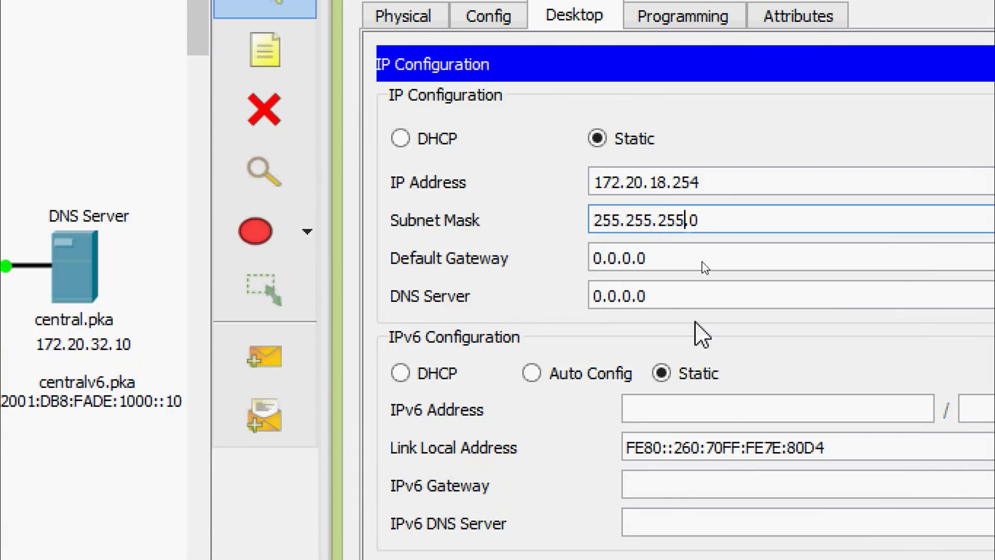
left_click(660, 257)
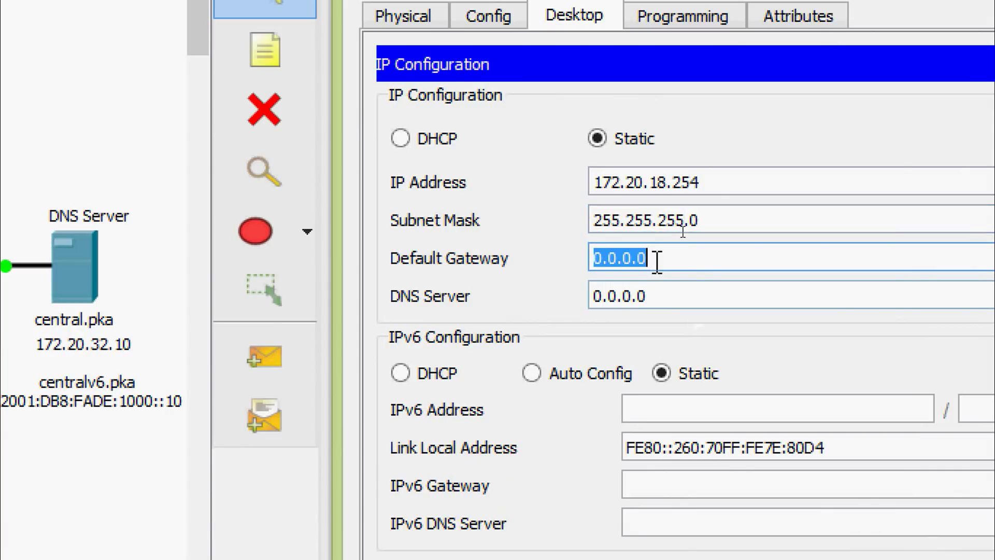
type("172.20.18.254")
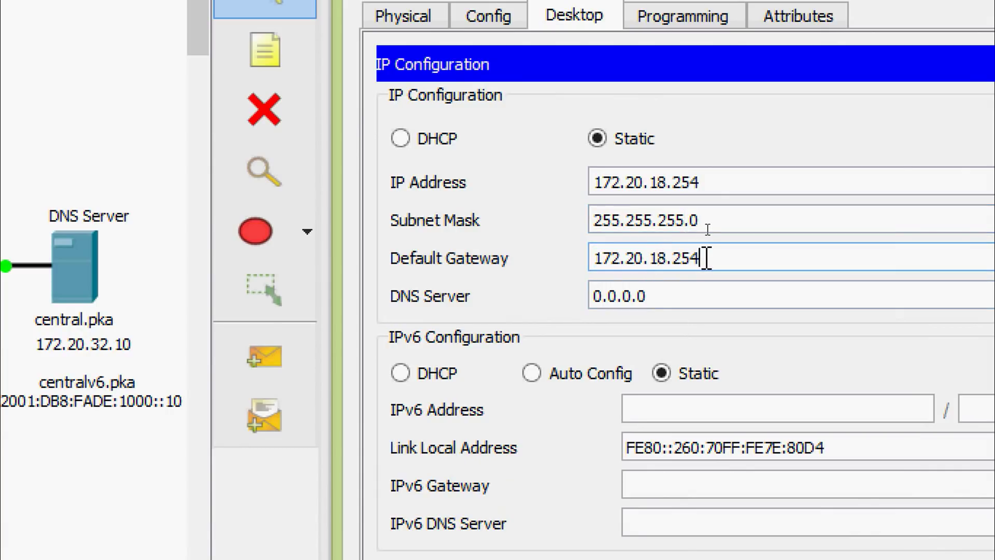
key("BackSpace")
key("BackSpace")
key("BackSpace")
left_click(659, 299)
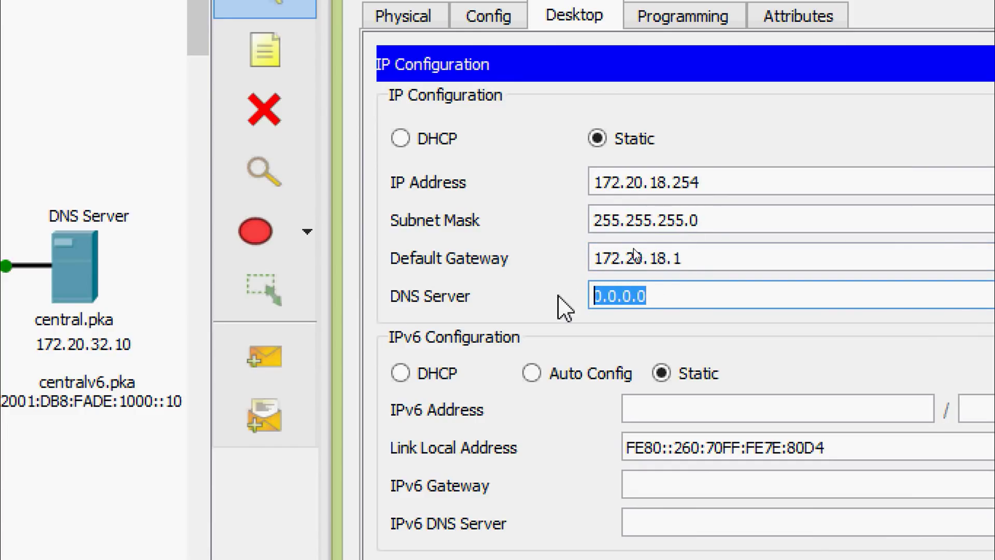
type("172.20.3")
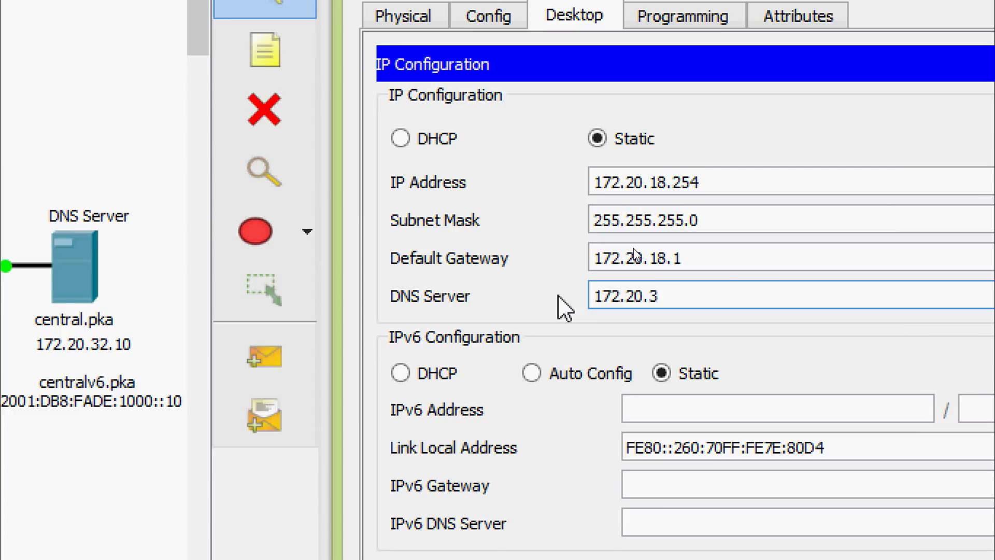
type("2.10")
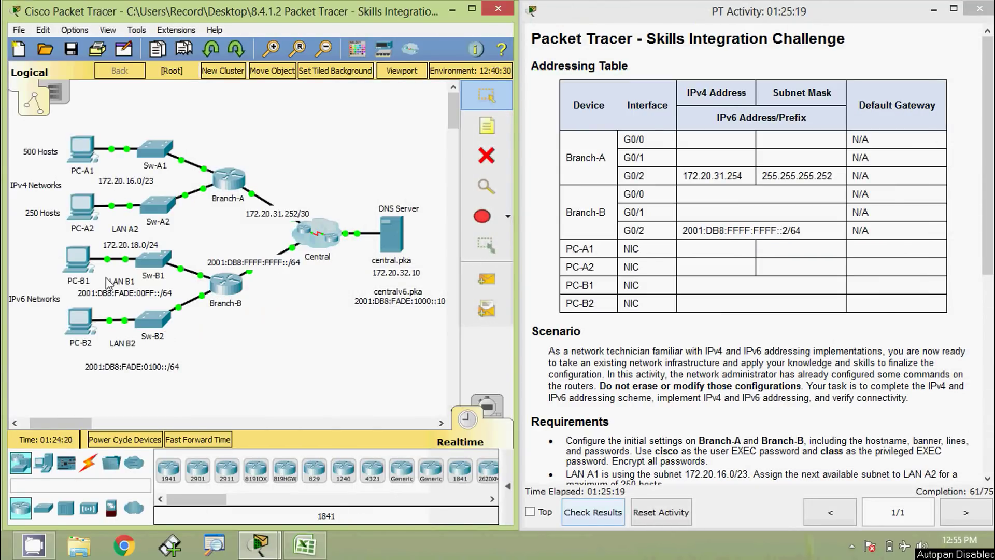
Step: Open PC-B1, shrink and reposition its window, and bring up IP Configuration
left_click(78, 259)
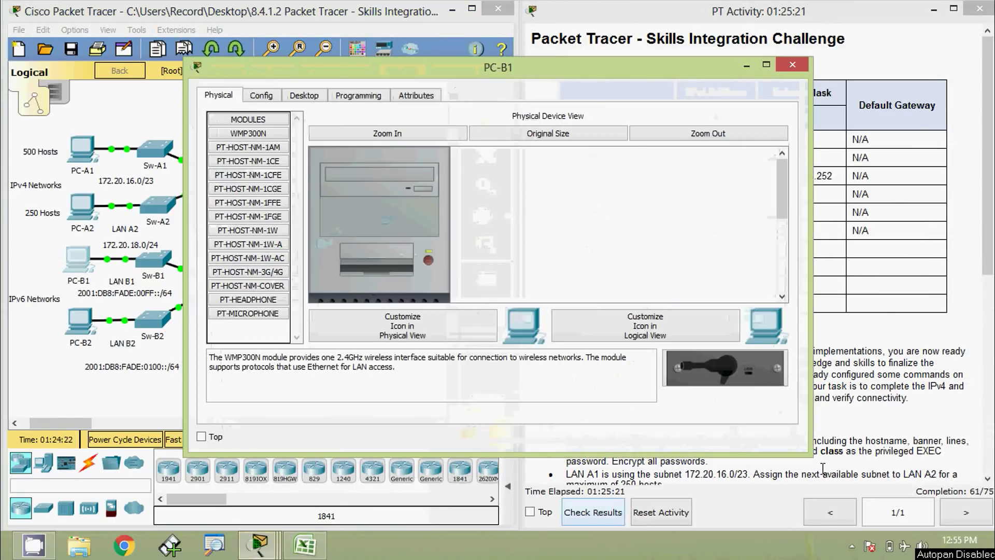
left_click_drag(810, 455, 443, 280)
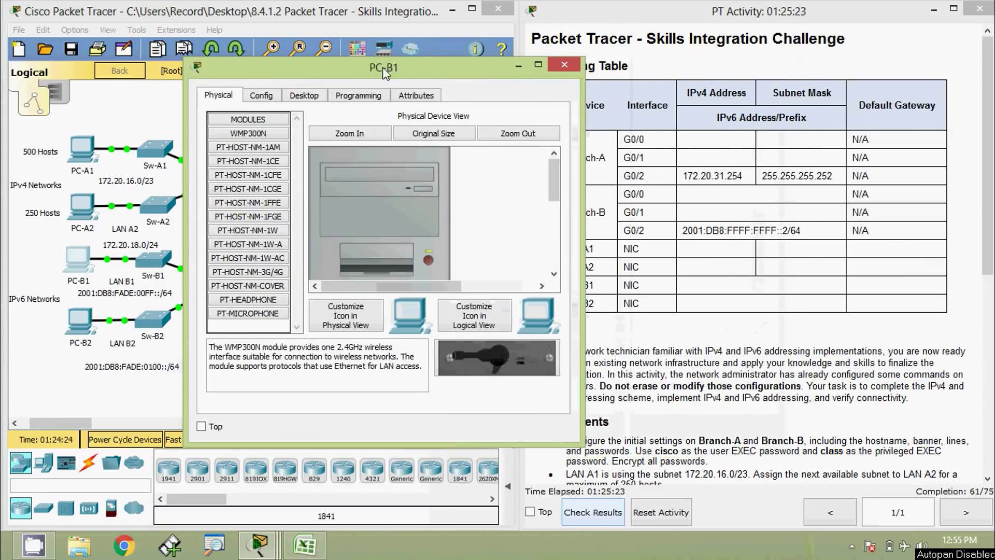
left_click_drag(384, 73, 740, 86)
left_click(659, 108)
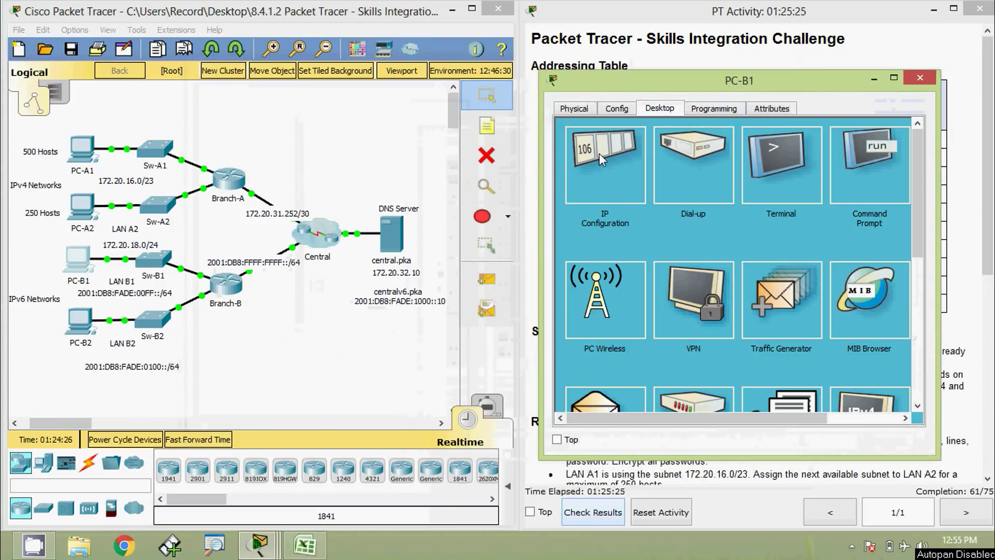
left_click(601, 159)
Step: Give PC-B1 IPv6 2001:DB8:FADE:00FF::10/64, gateway FE80::B and DNS 2001:DB8:FADE:1000::10
left_click(721, 305)
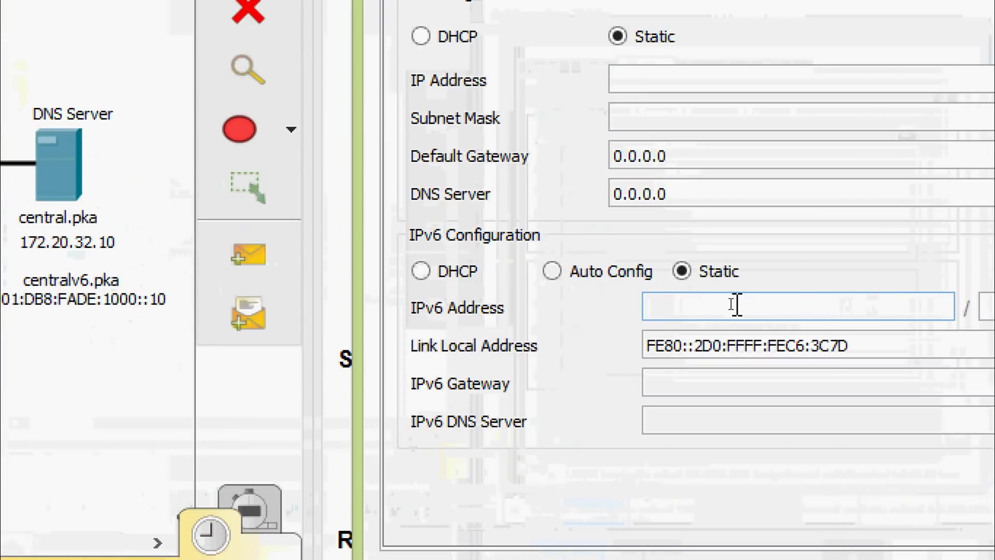
type("2001:DB8:FADE:00FF::10")
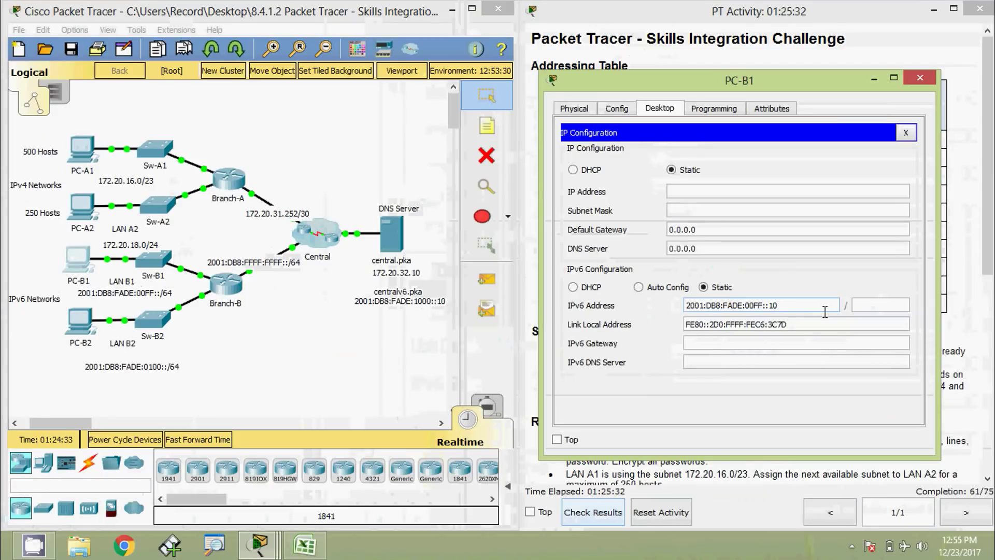
left_click(872, 306)
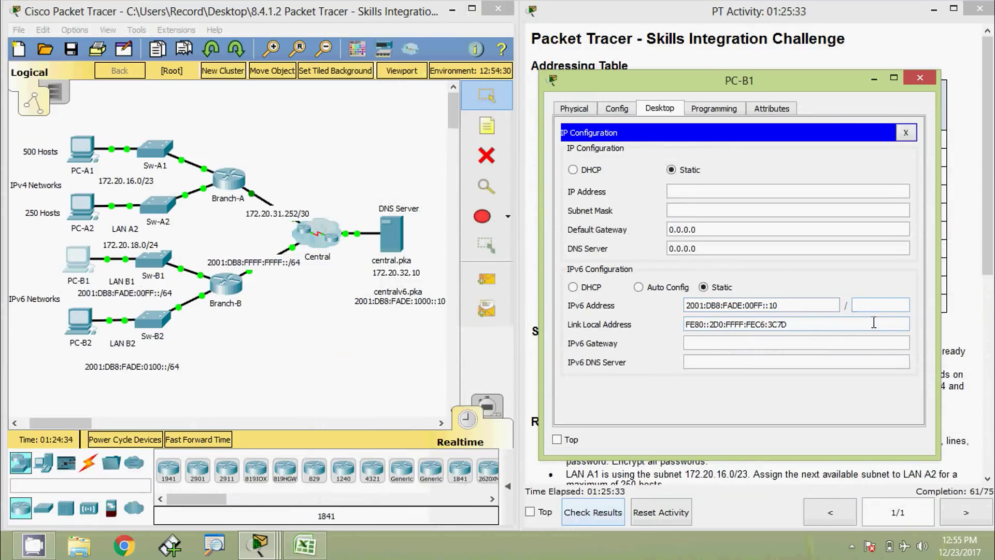
type("64")
left_click(773, 343)
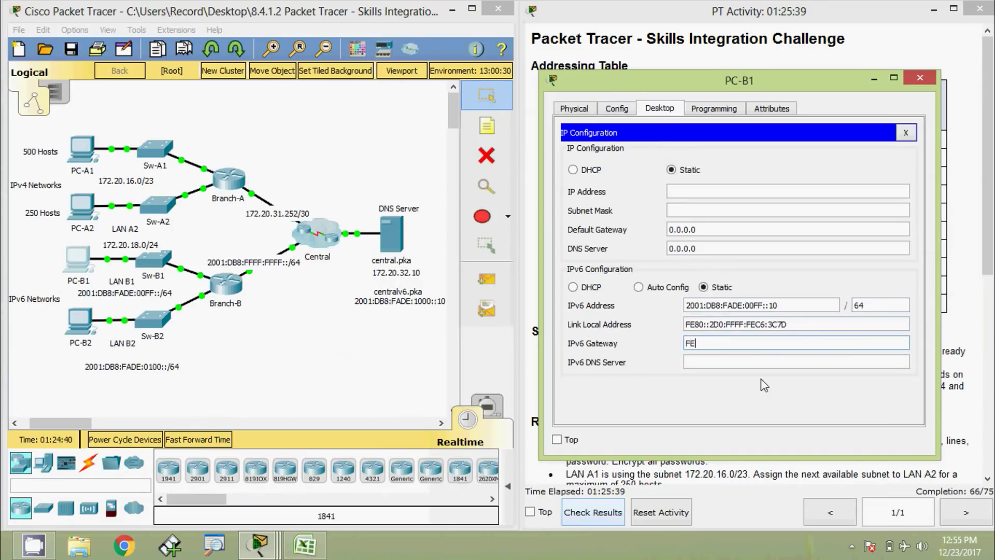
type("FE80::B")
left_click(748, 363)
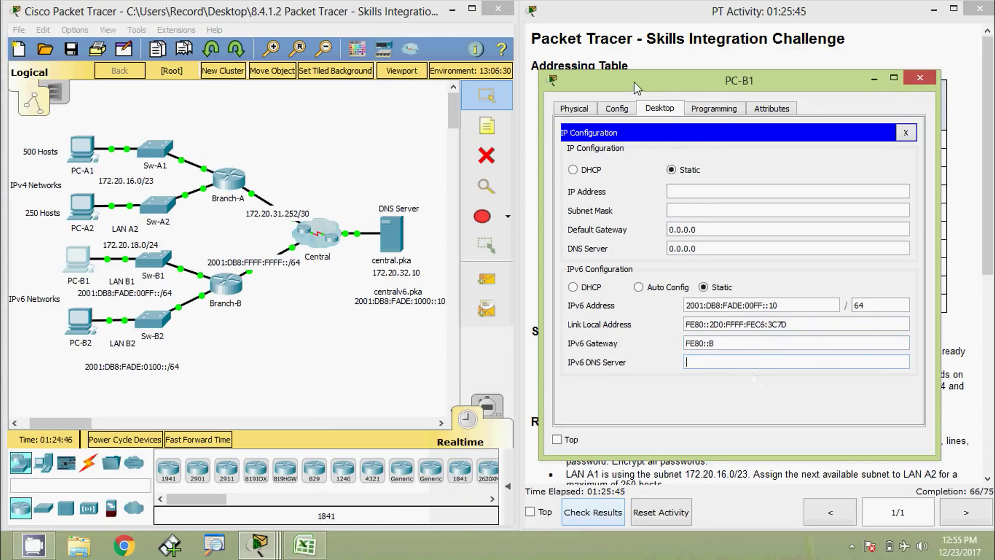
left_click_drag(637, 88, 580, 91)
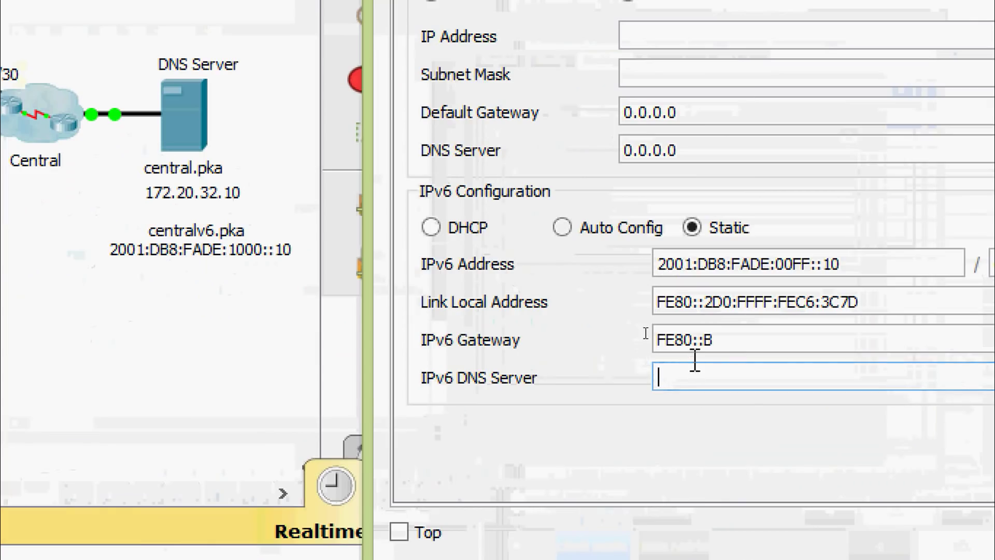
type("2001")
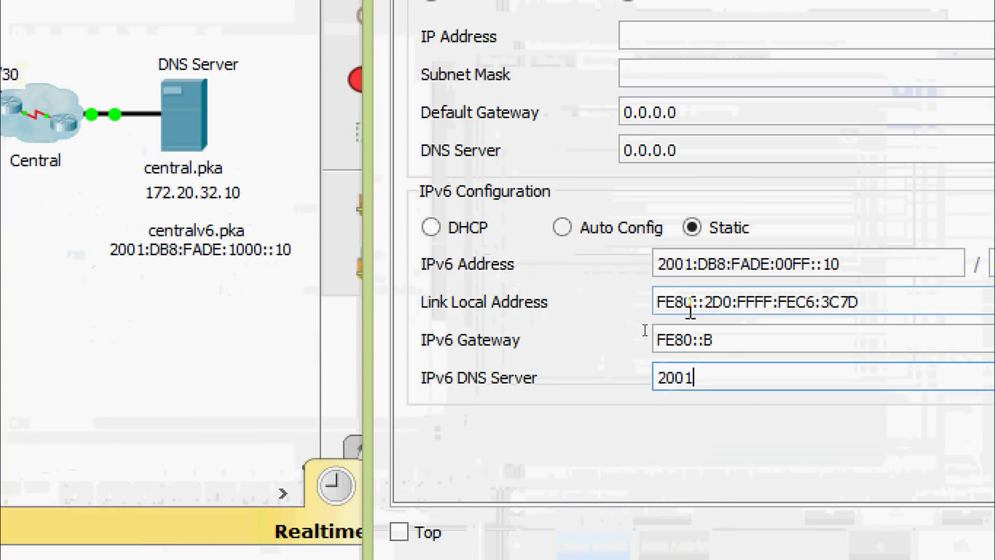
type(":")
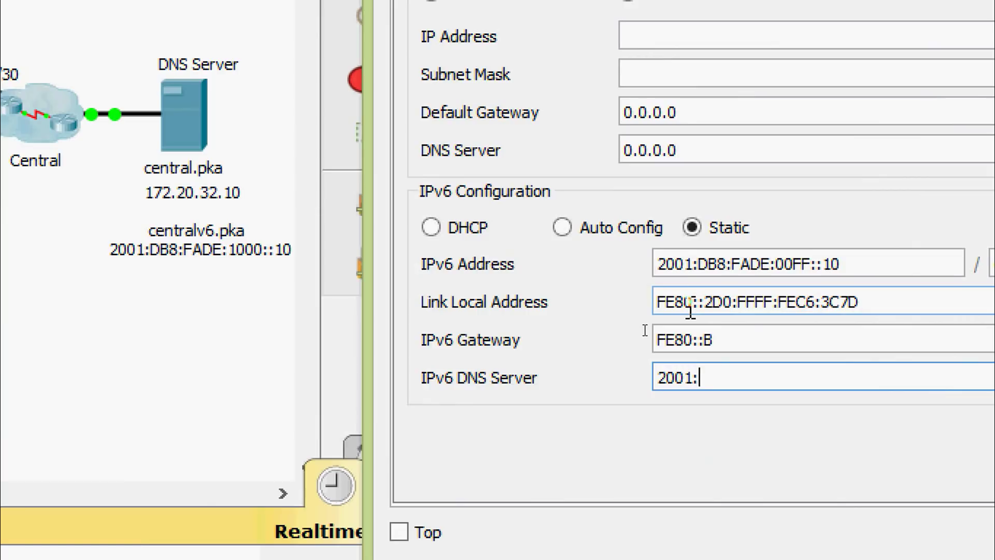
type("DB8:FADE")
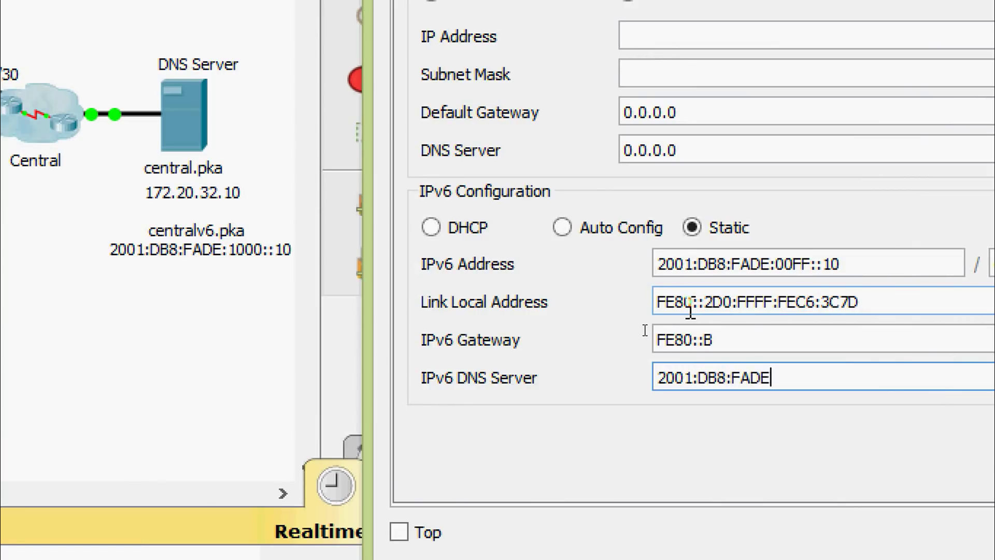
type(":1000::10")
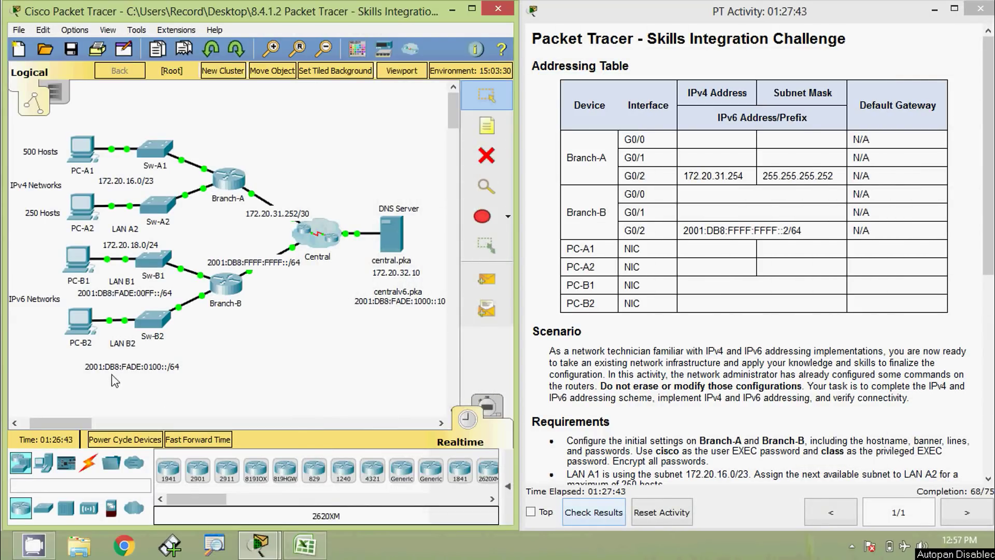
Step: Open PC-B2, move its window to the right, and bring up IP Configuration
left_click(80, 324)
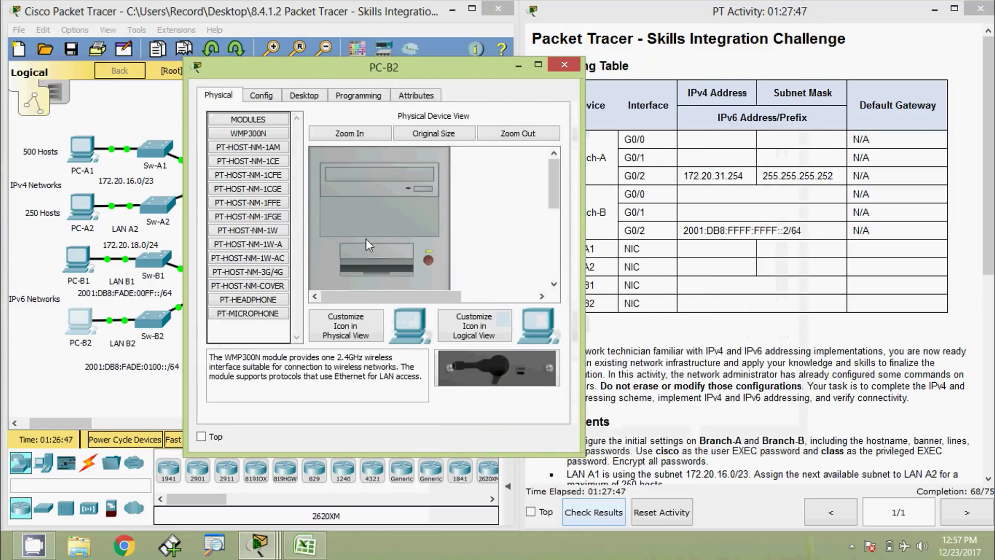
left_click_drag(303, 72, 576, 85)
left_click(577, 109)
left_click(514, 156)
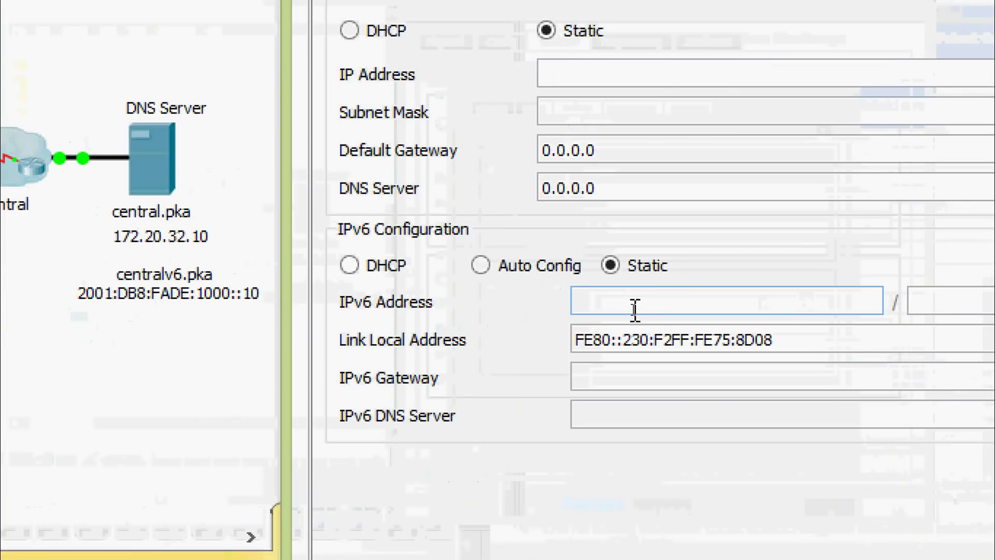
Step: Give PC-B2 IPv6 2001:DB8:FADE:0100::10/64, gateway FE80::B and DNS 2001:DB8:FADE:1000::10
type("2001:DB8:FADE:0100::10")
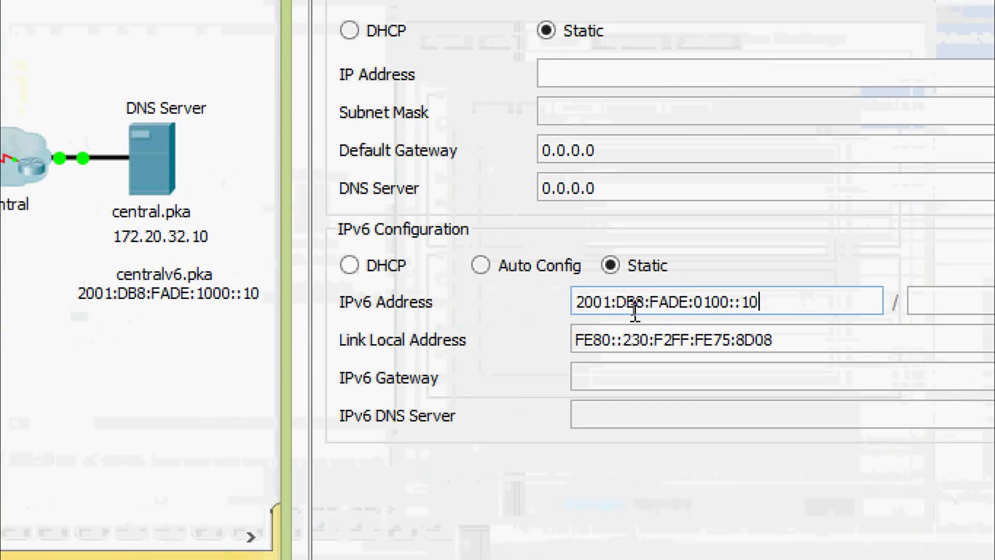
key("Tab")
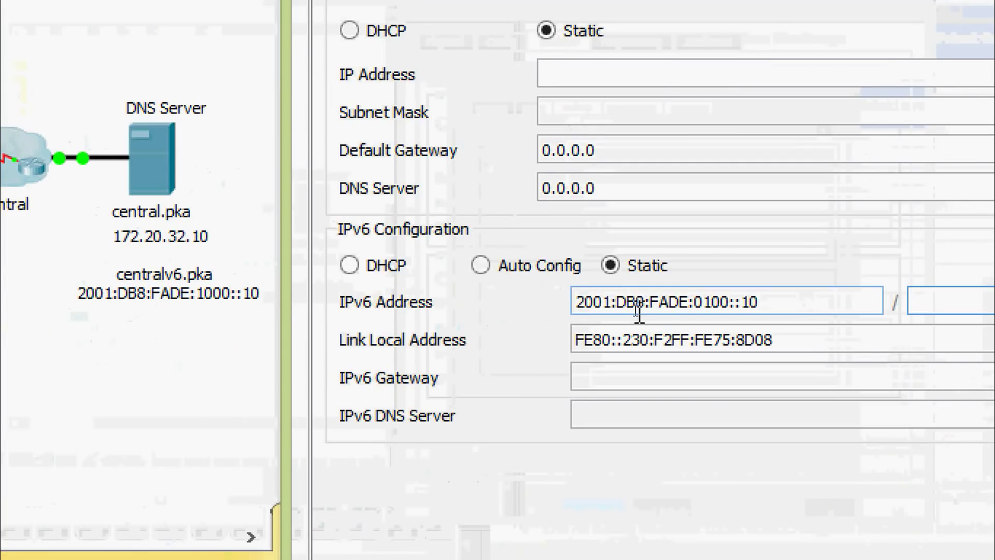
type("64")
key("Tab")
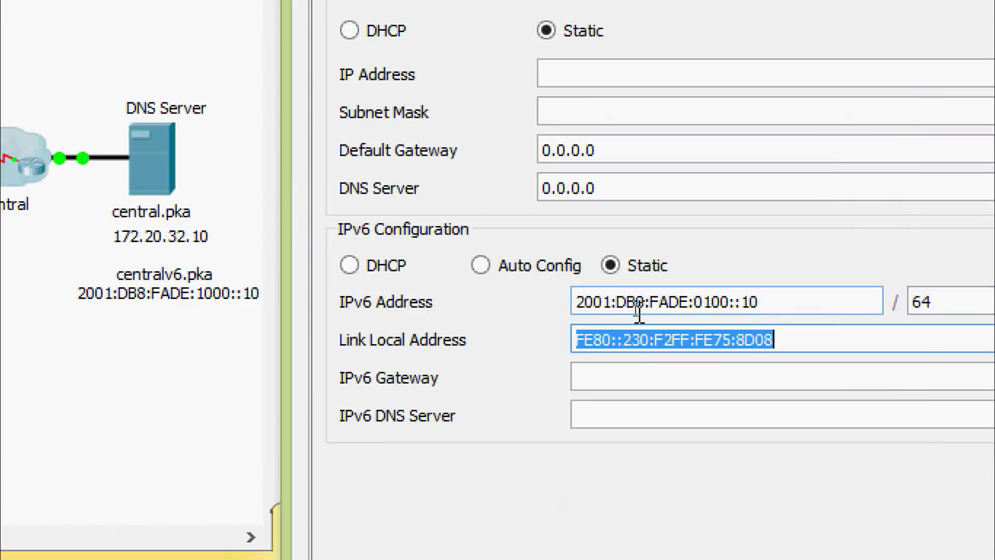
key("Tab")
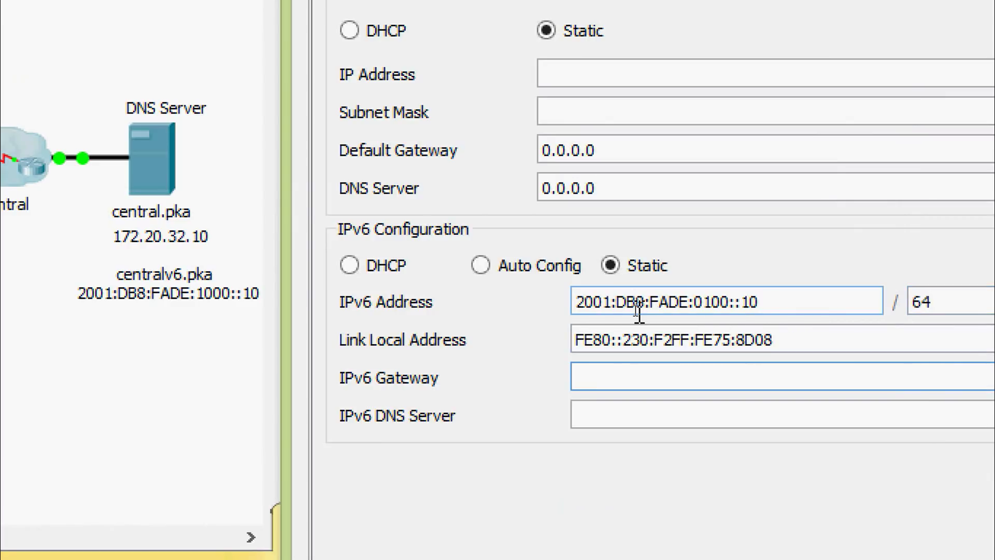
type("FE80::B")
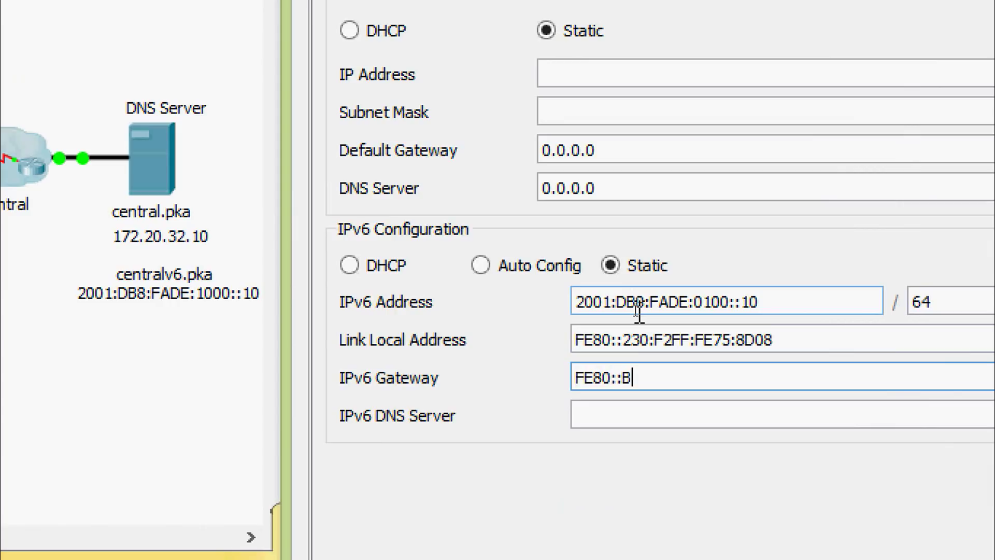
key("Tab")
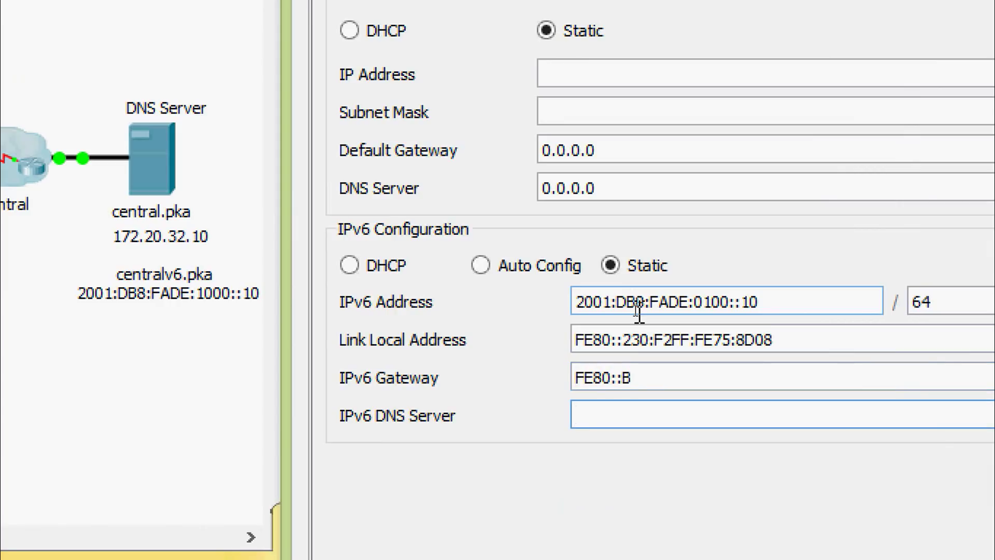
type("2001:DB8")
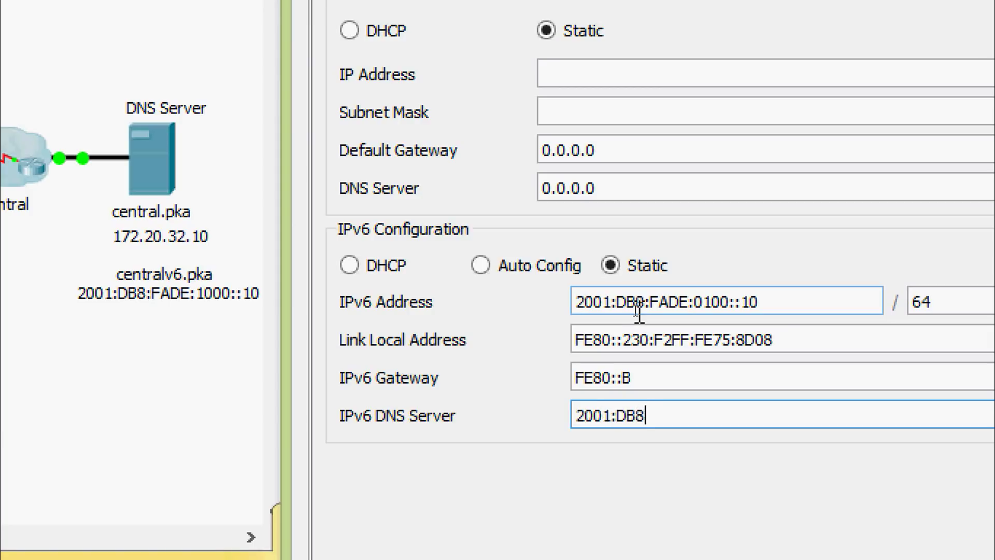
type(":FADE:100")
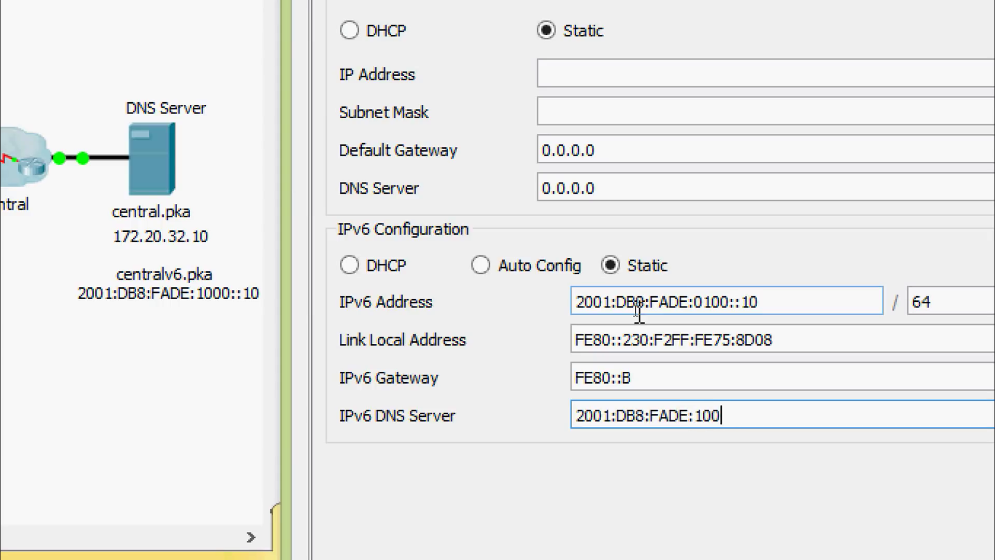
type("0::10")
left_click(638, 313)
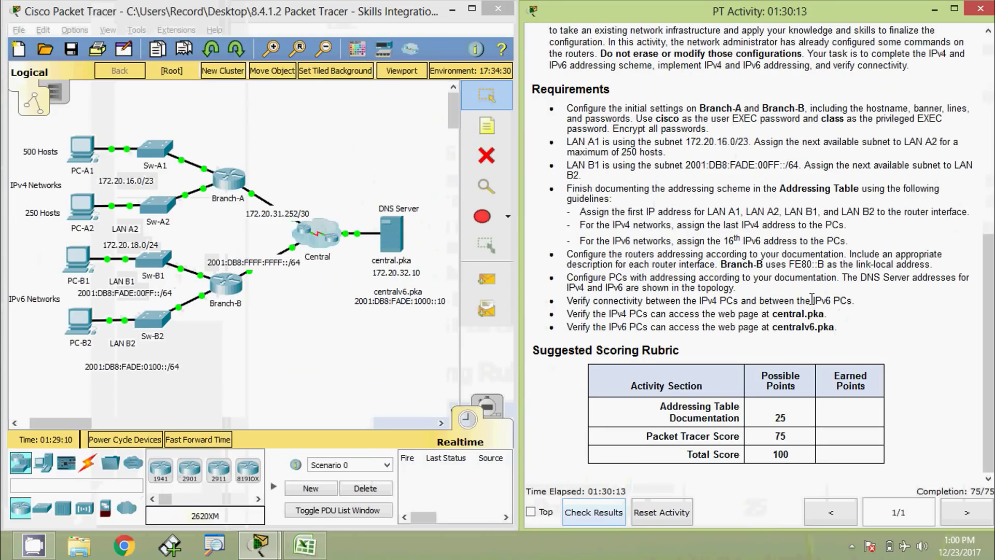
Step: From PC-A1's command prompt, ping 172.20.18.254 and get replies
left_click(80, 154)
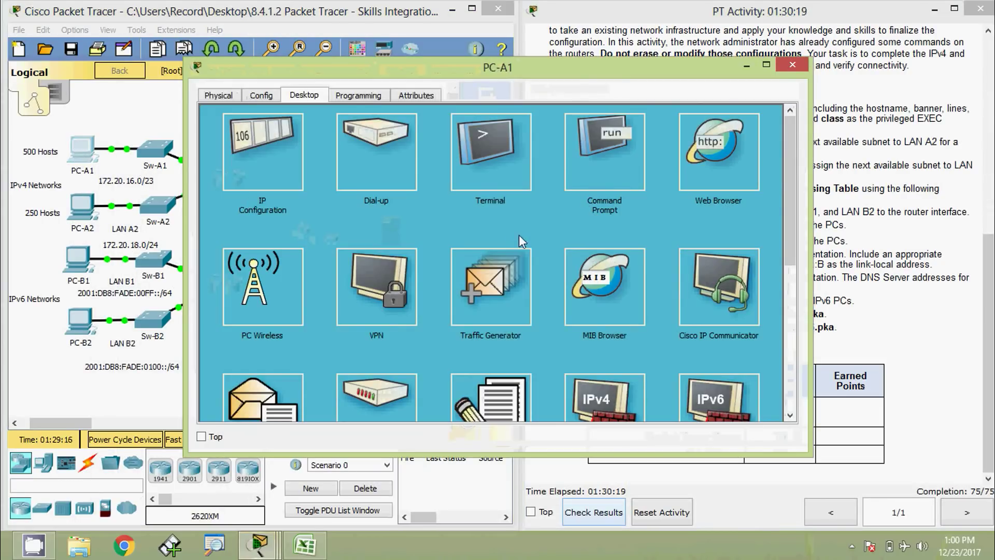
left_click(605, 151)
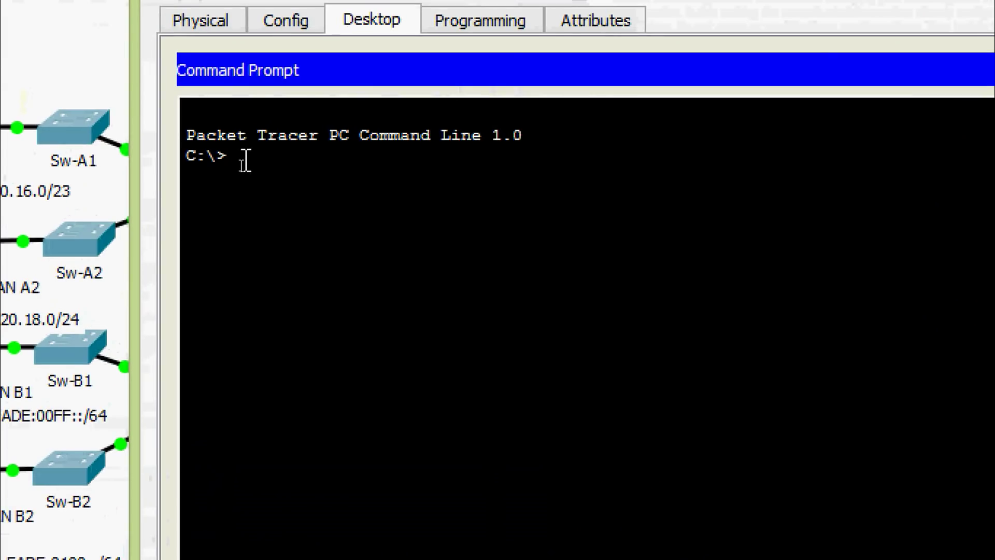
type("PING")
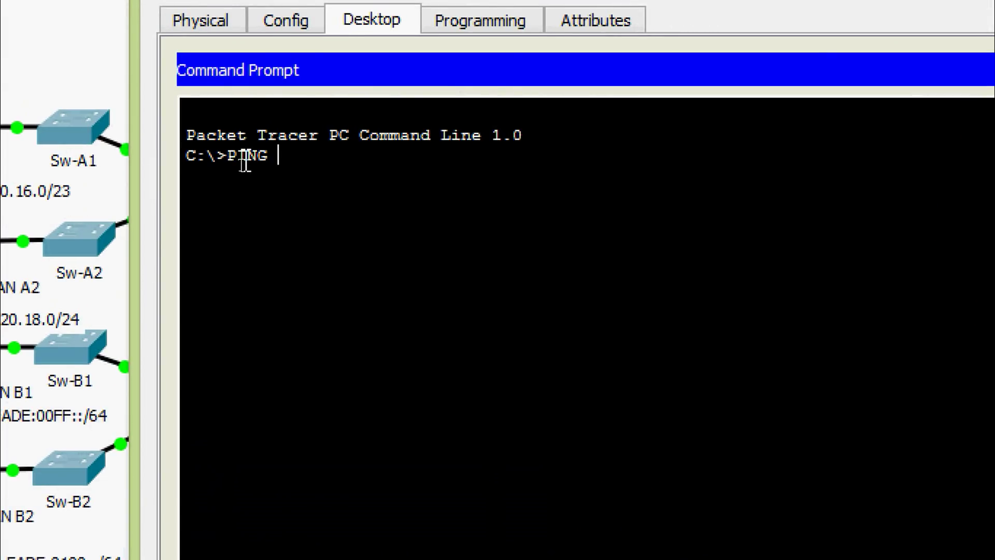
right_click(288, 154)
left_click(326, 205)
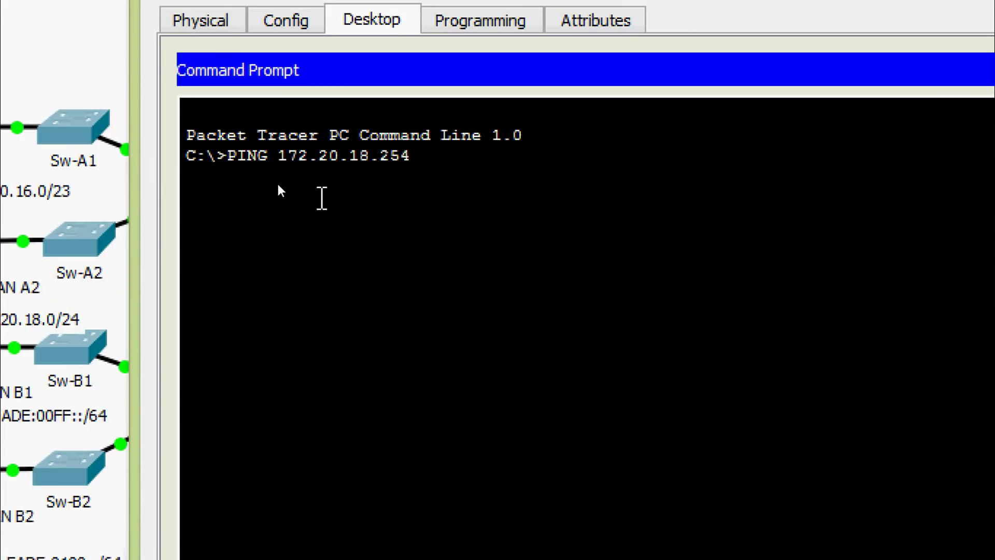
key("Return")
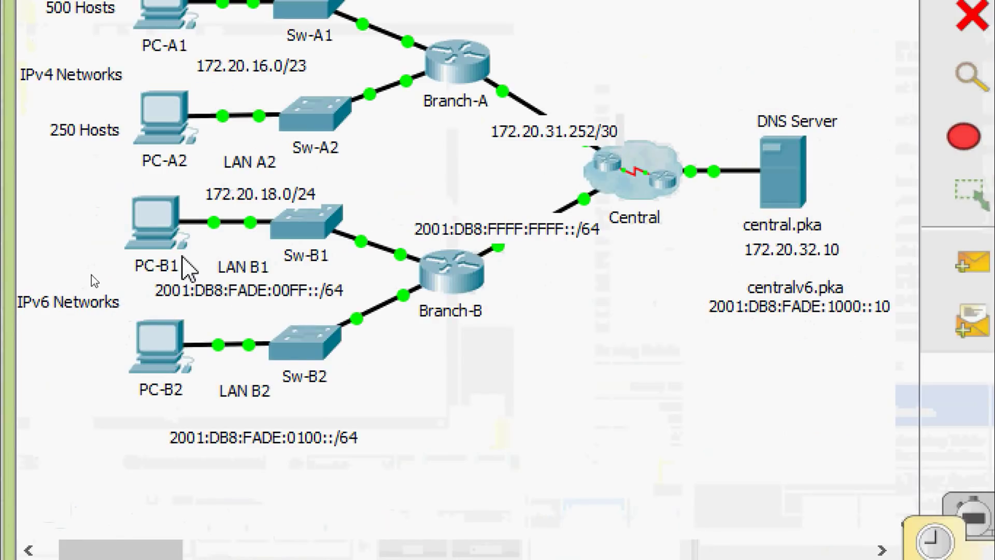
Step: From PC-B1's command prompt, ping 2001:DB8:FADE:0100::10 and get replies
left_click(153, 228)
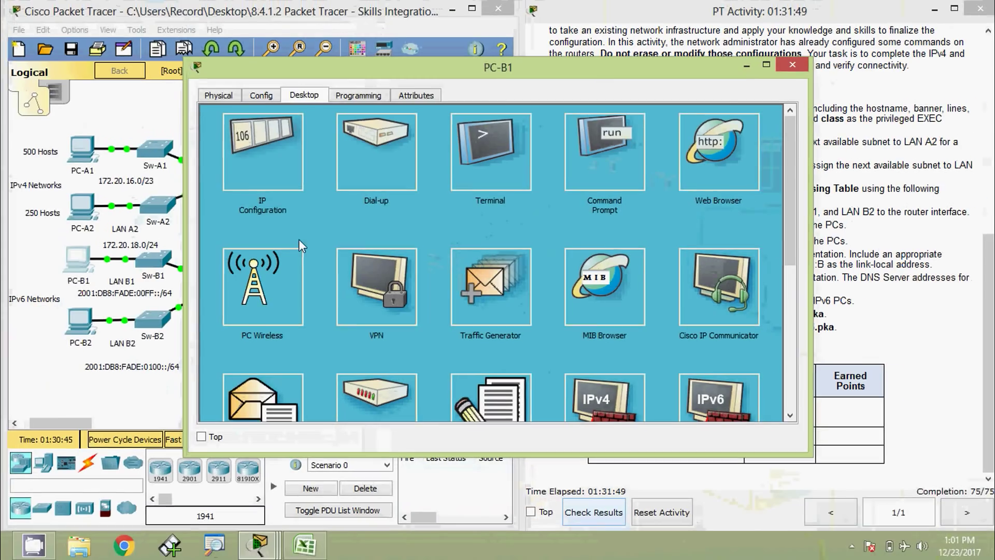
left_click(596, 157)
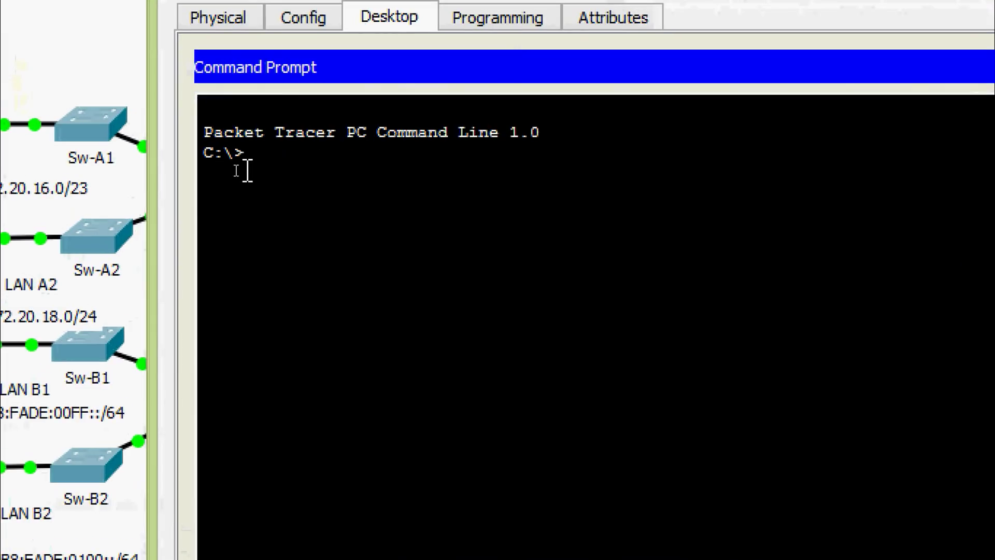
type("ping")
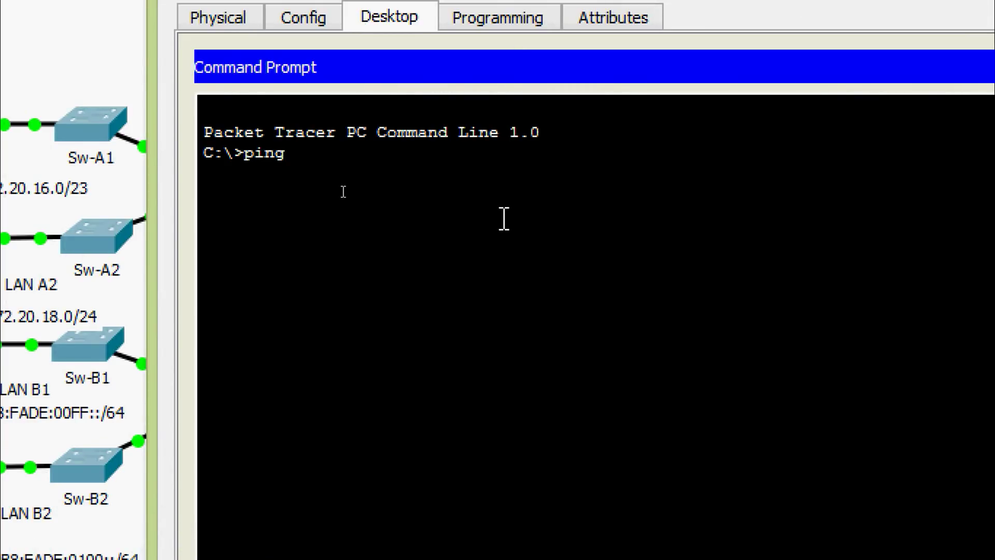
right_click(310, 148)
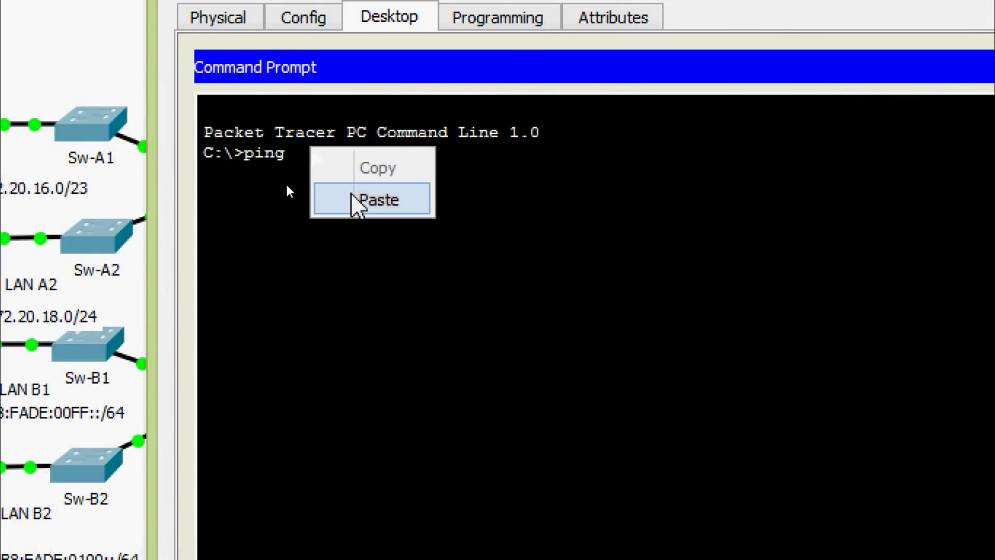
left_click(356, 200)
key("Return")
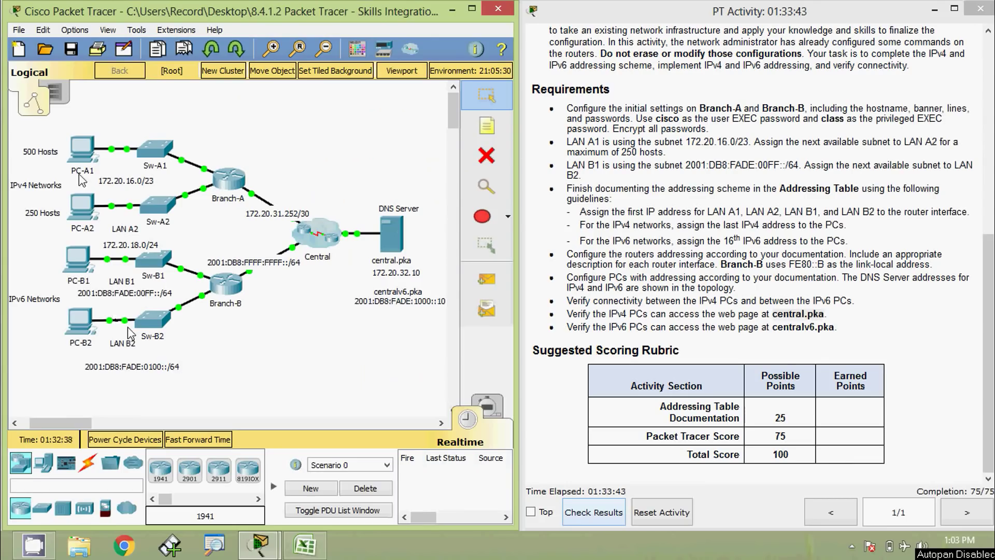
Step: Load central.pka in PC-A1's web browser, then close PC-A1's window
left_click(80, 156)
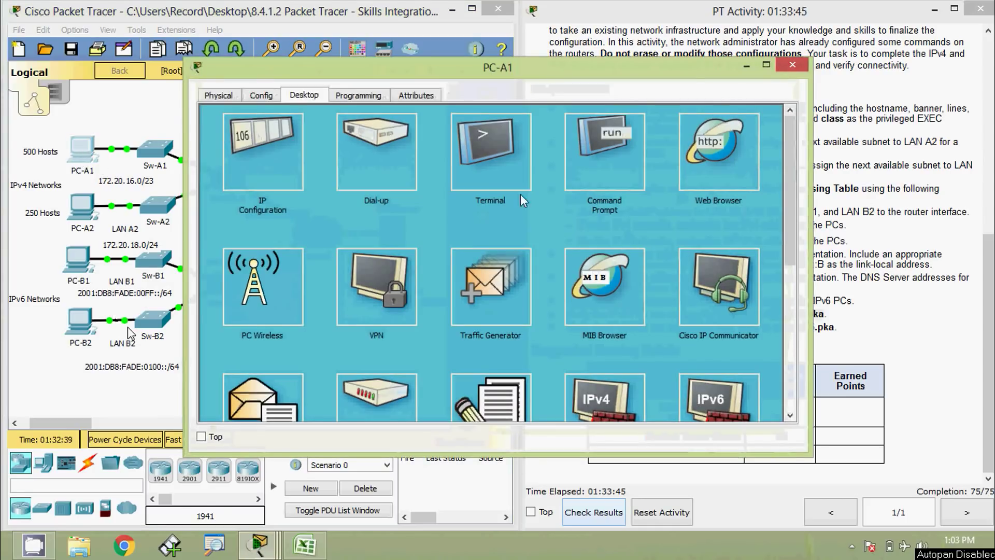
left_click(717, 150)
left_click(393, 135)
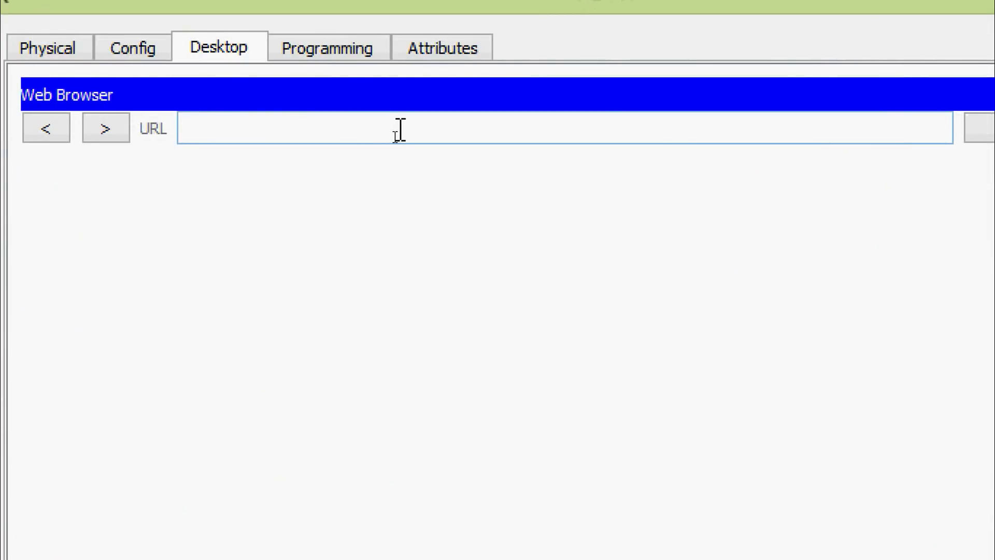
type("central.pka")
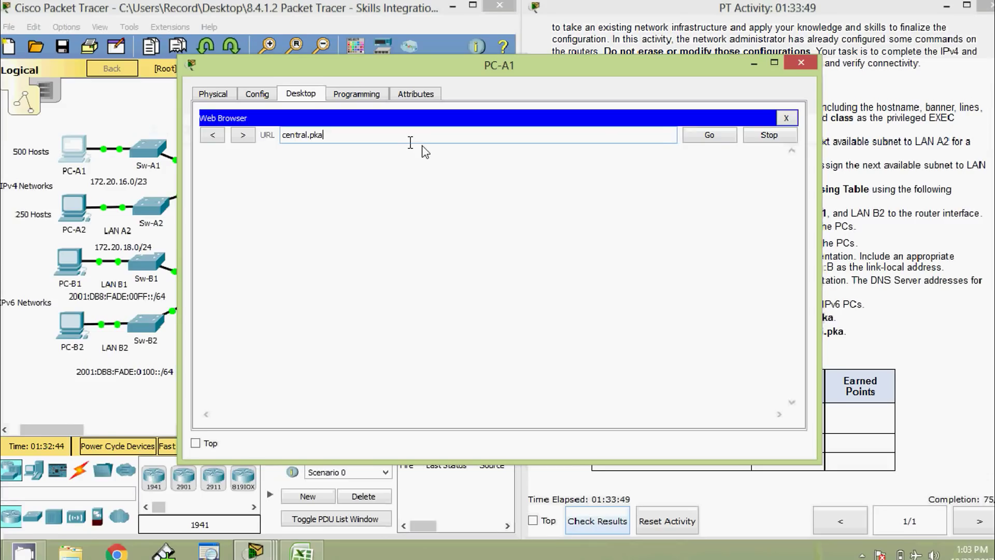
left_click(694, 139)
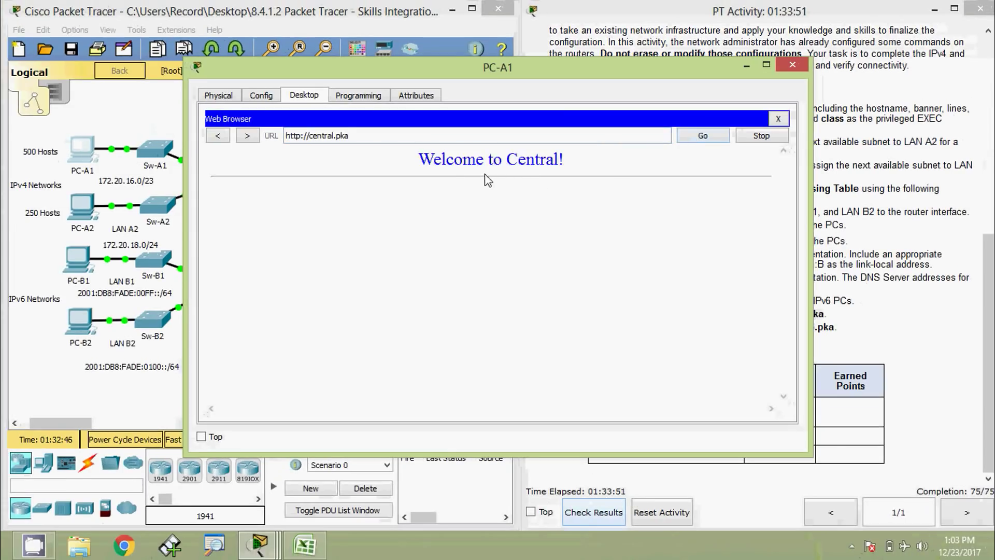
left_click(778, 119)
left_click(792, 65)
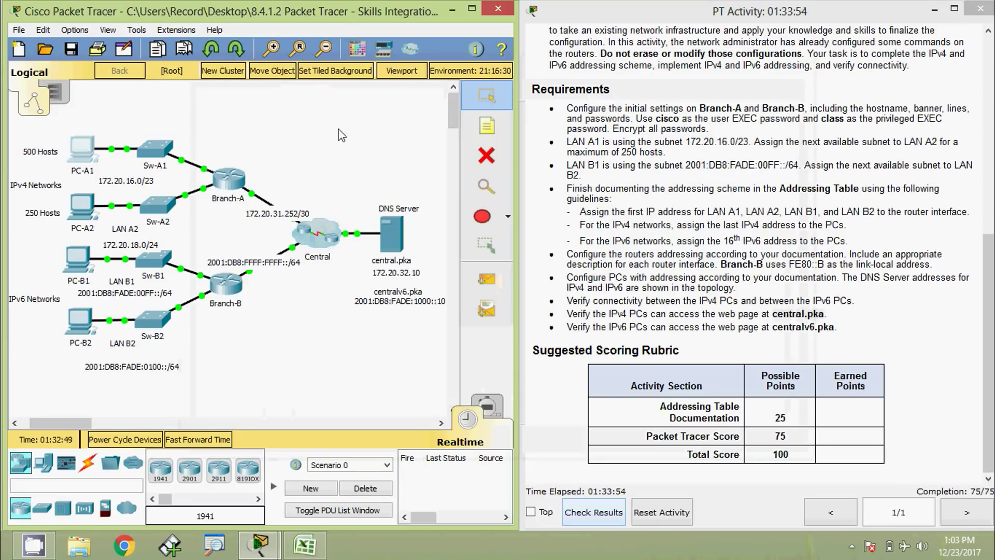
Step: Load central.pka in PC-A2's web browser to show the Welcome to Central! page
left_click(81, 205)
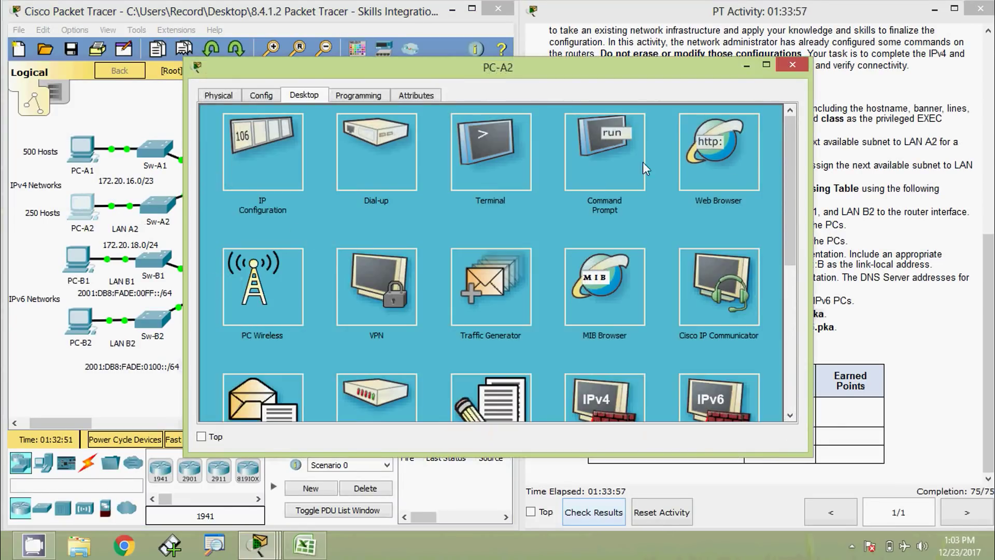
left_click(715, 156)
left_click(469, 136)
type("central.pka")
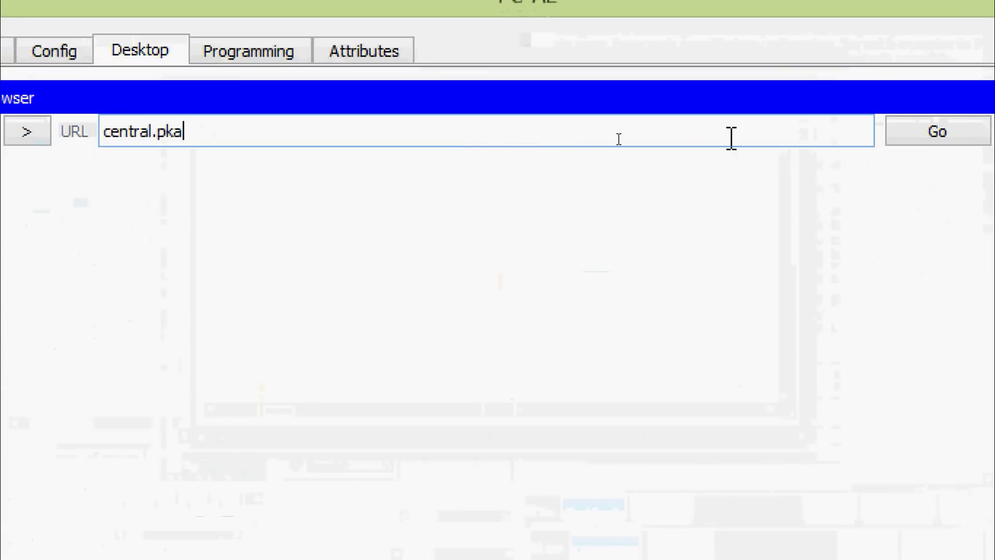
left_click(869, 133)
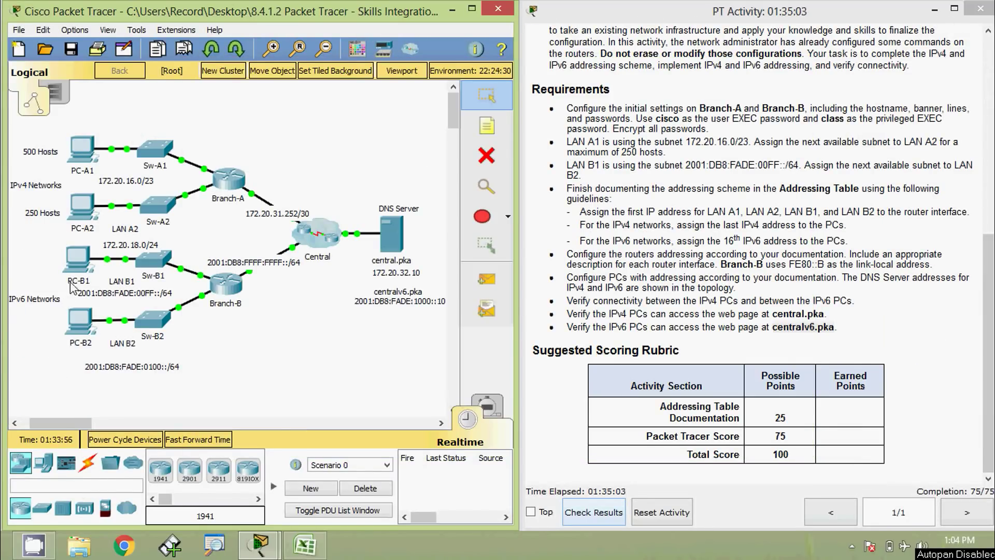
Step: Load centralv6.pka in PC-B1's web browser, then close PC-B1's window
left_click(78, 259)
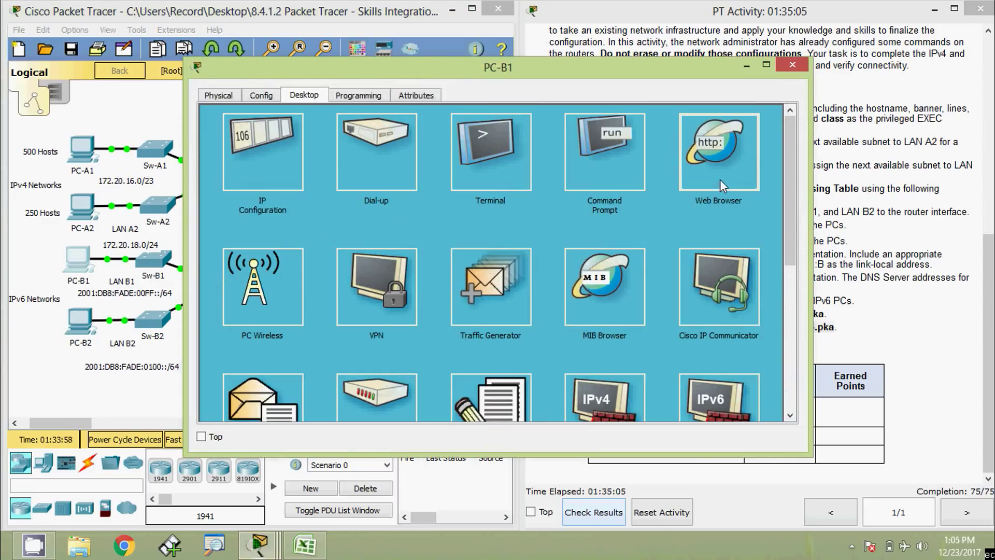
left_click(719, 154)
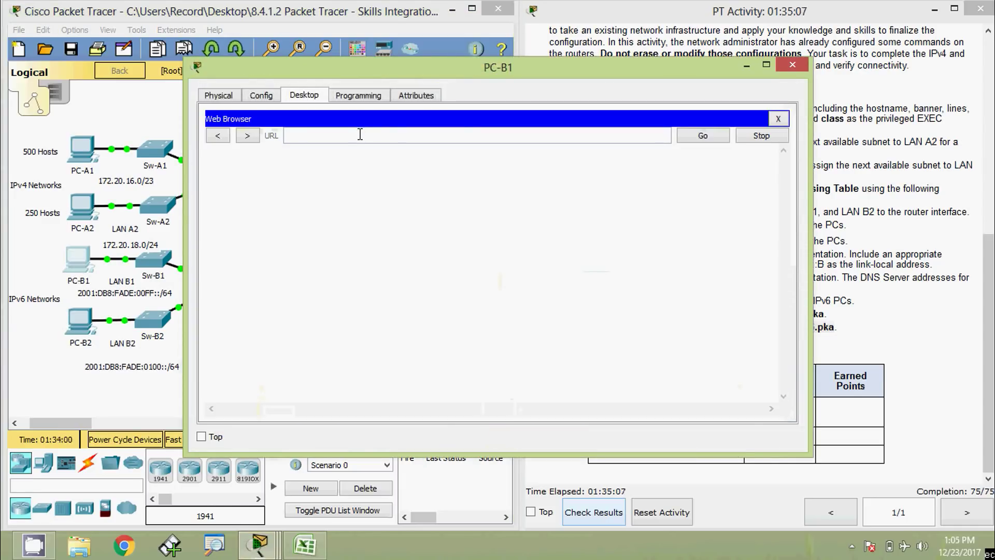
left_click(360, 134)
type("centralv6.pka")
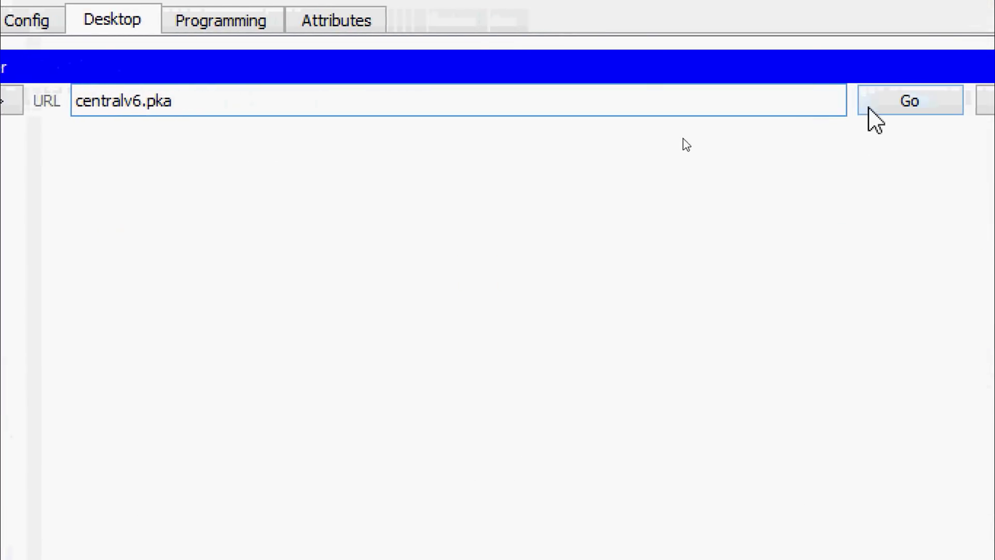
left_click(901, 104)
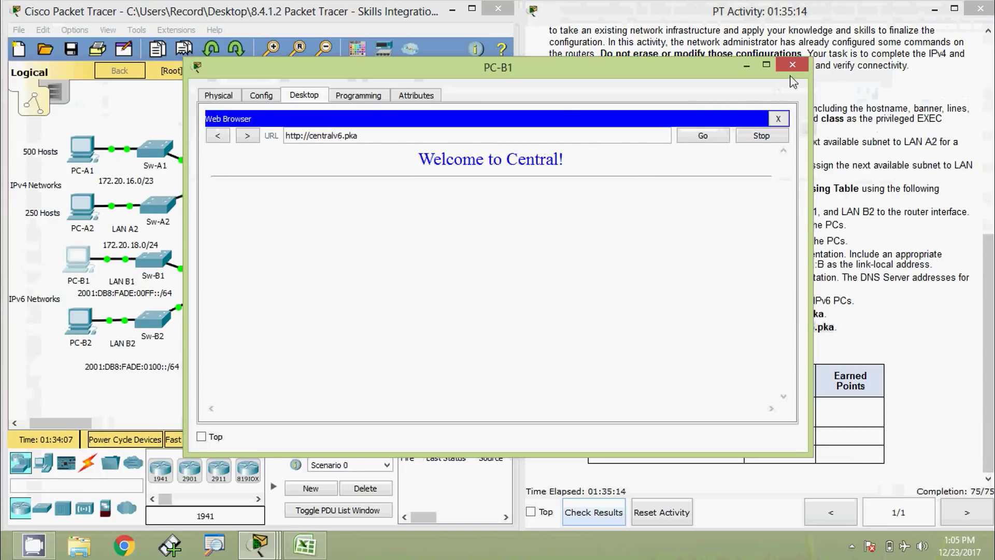
left_click(793, 64)
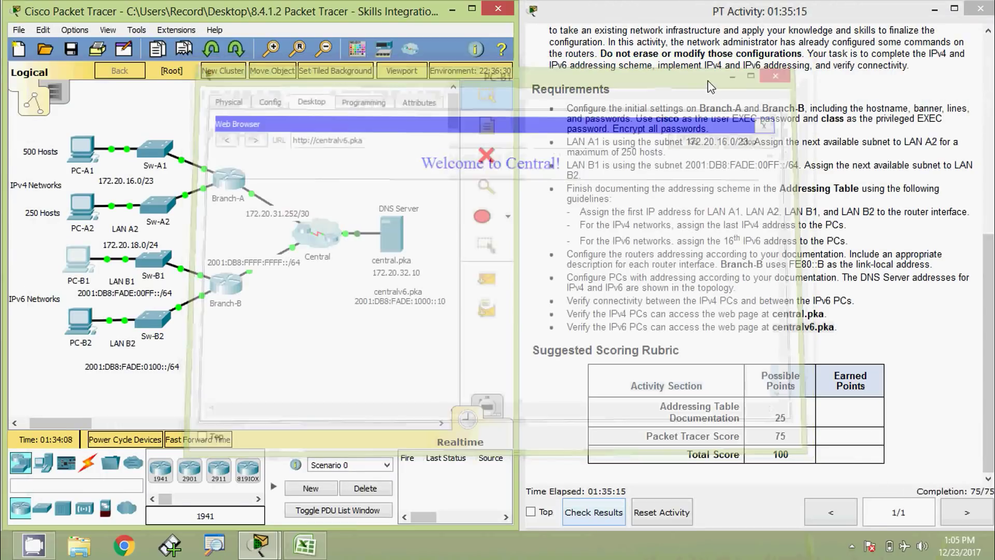
Step: Load centralv6.pka in PC-B2's web browser to show the Welcome to Central! page
left_click(83, 324)
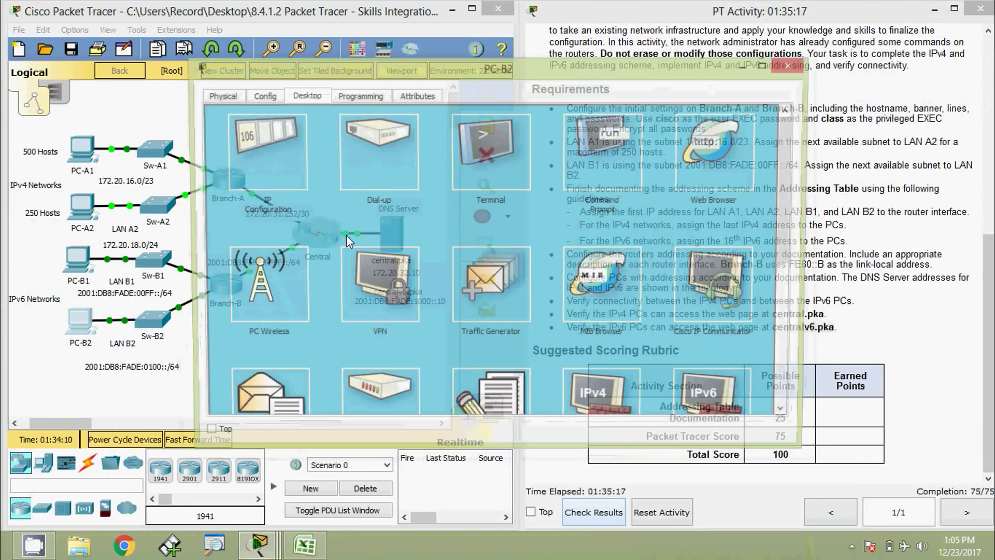
left_click(680, 175)
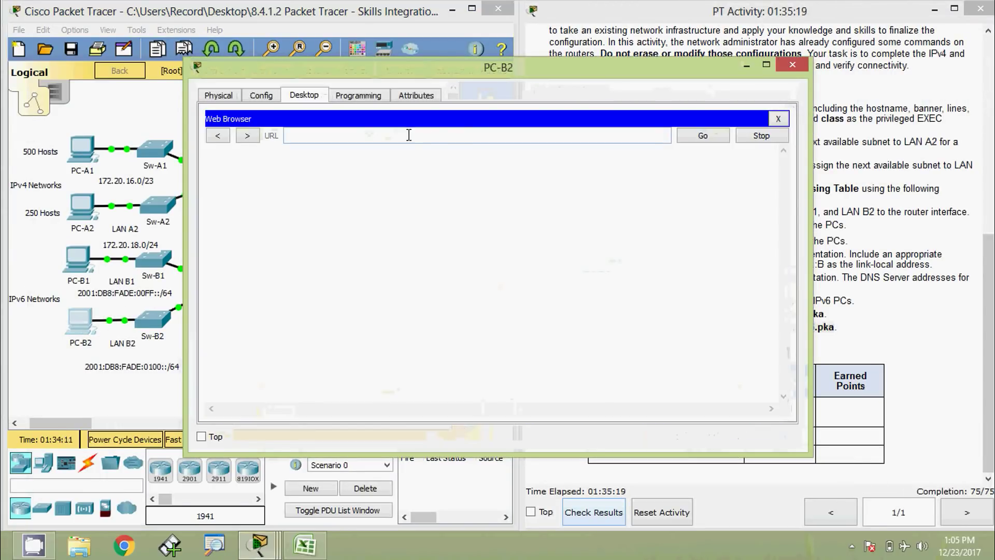
type("centralv6.pka")
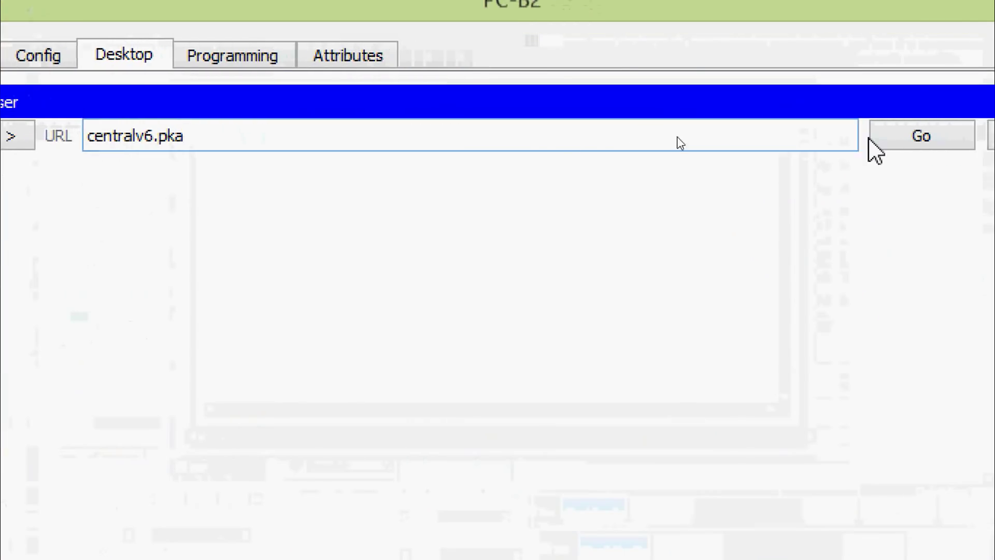
left_click(961, 139)
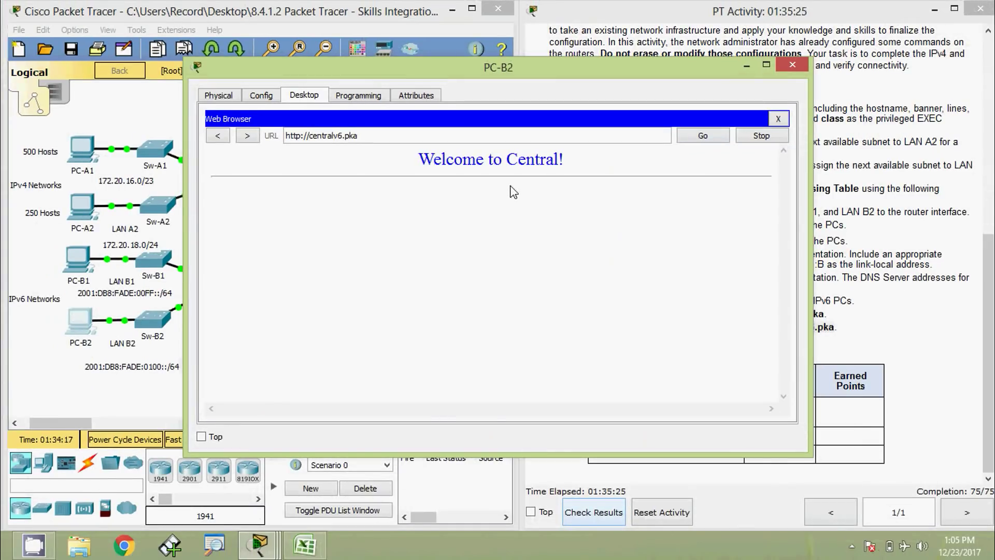